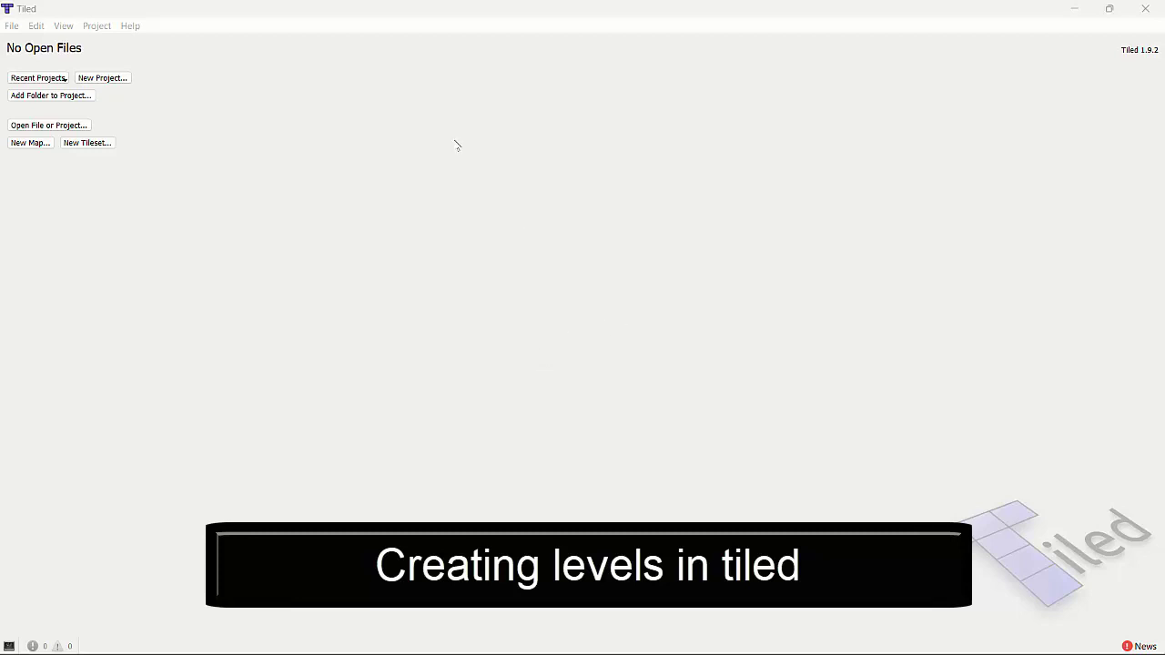
Create a new orthogonal map of fixed size, 20 by 12 tiles, with 16 px by 16 px tiles
{"action": "left_click", "coordinate": [11, 26]}
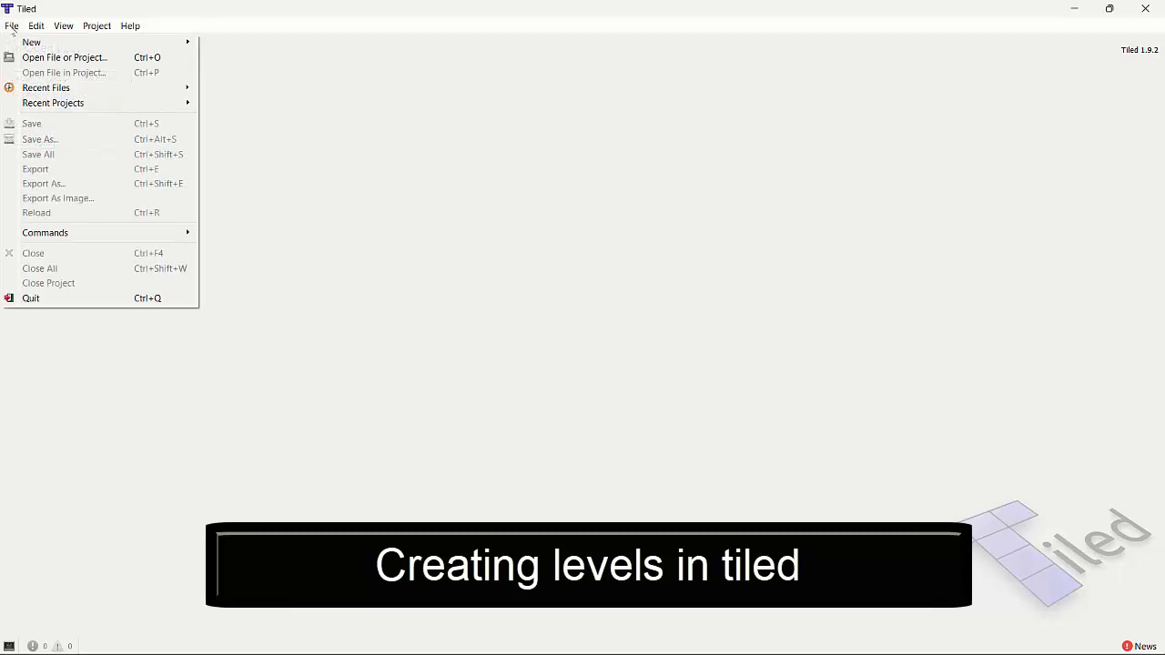
{"action": "mouse_move", "coordinate": [32, 43]}
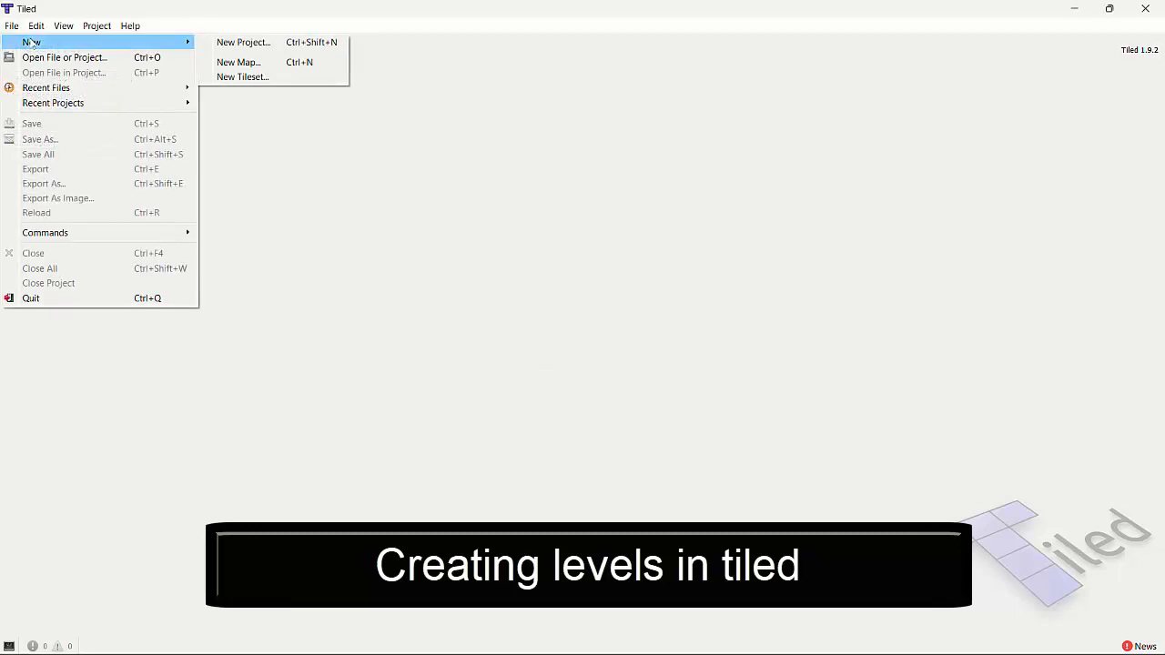
{"action": "left_click", "coordinate": [244, 63]}
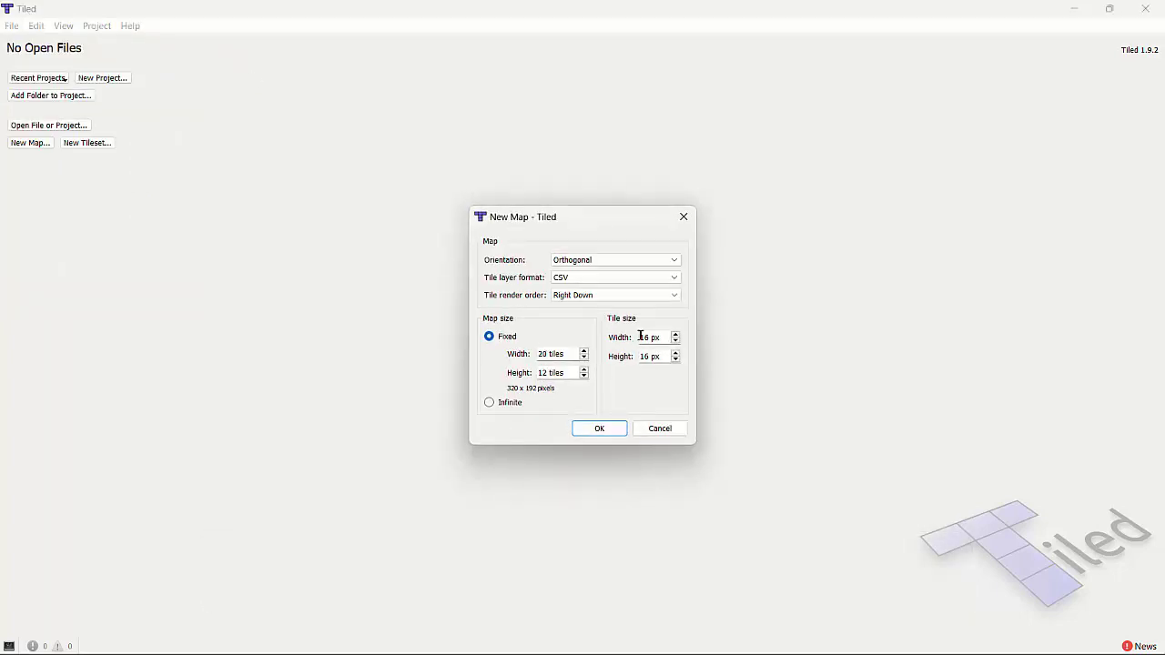
{"action": "left_click", "coordinate": [597, 431]}
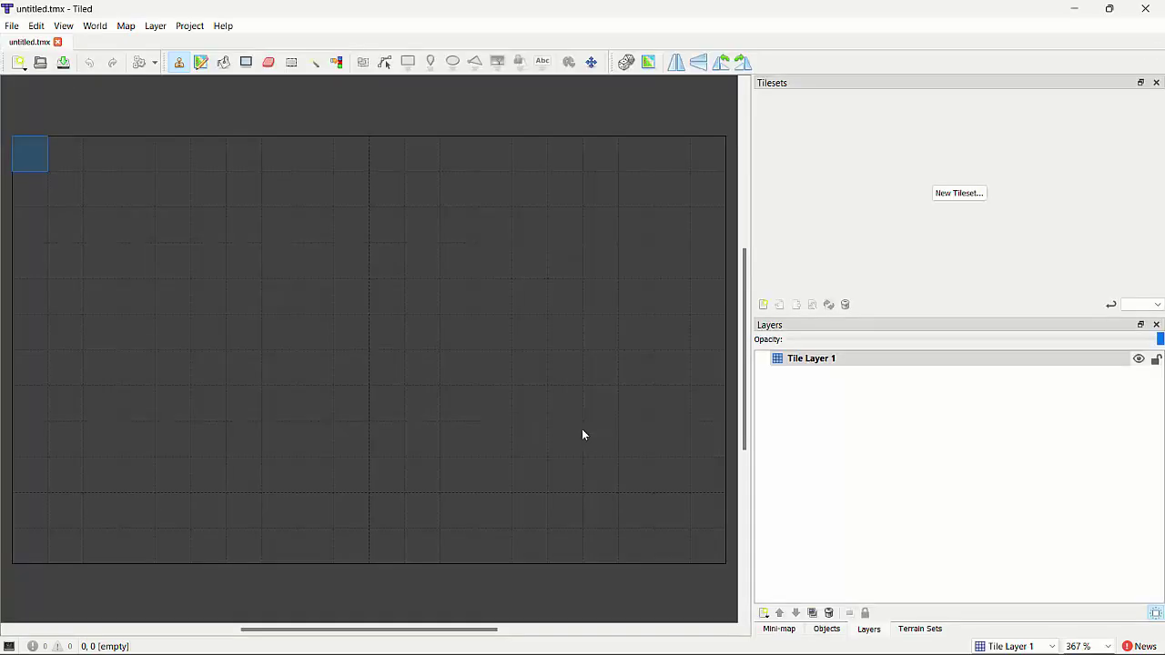
Save the map as levelone in the map folder of FirstProject
{"action": "left_click", "coordinate": [11, 25]}
{"action": "left_click", "coordinate": [42, 123]}
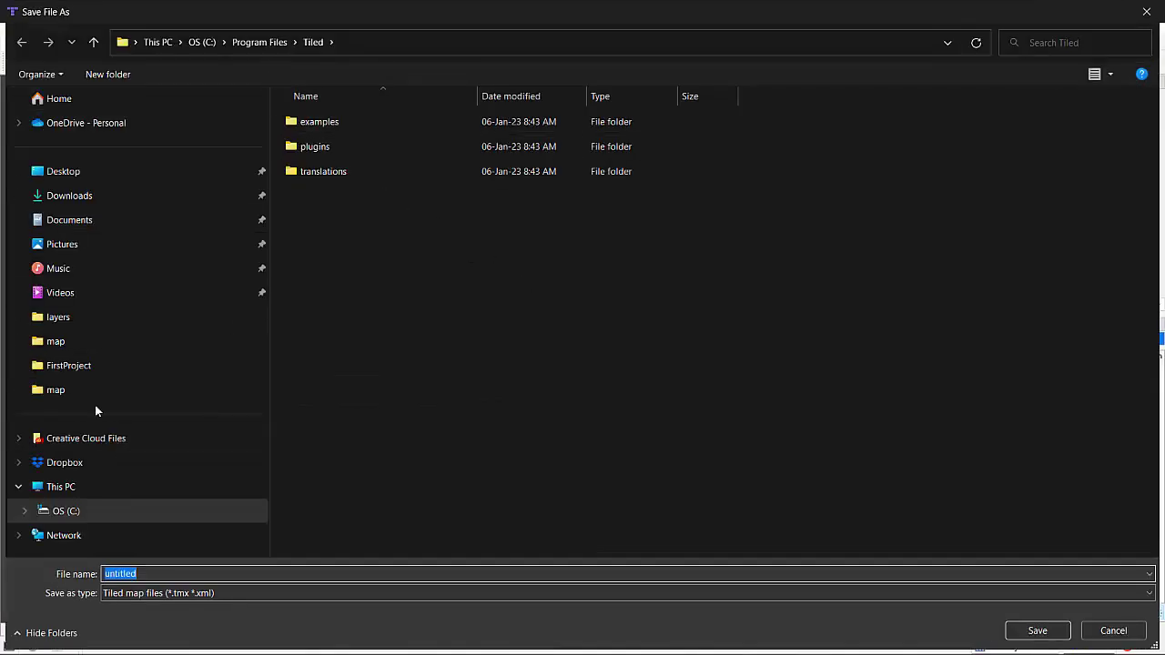
{"action": "left_click", "coordinate": [84, 368]}
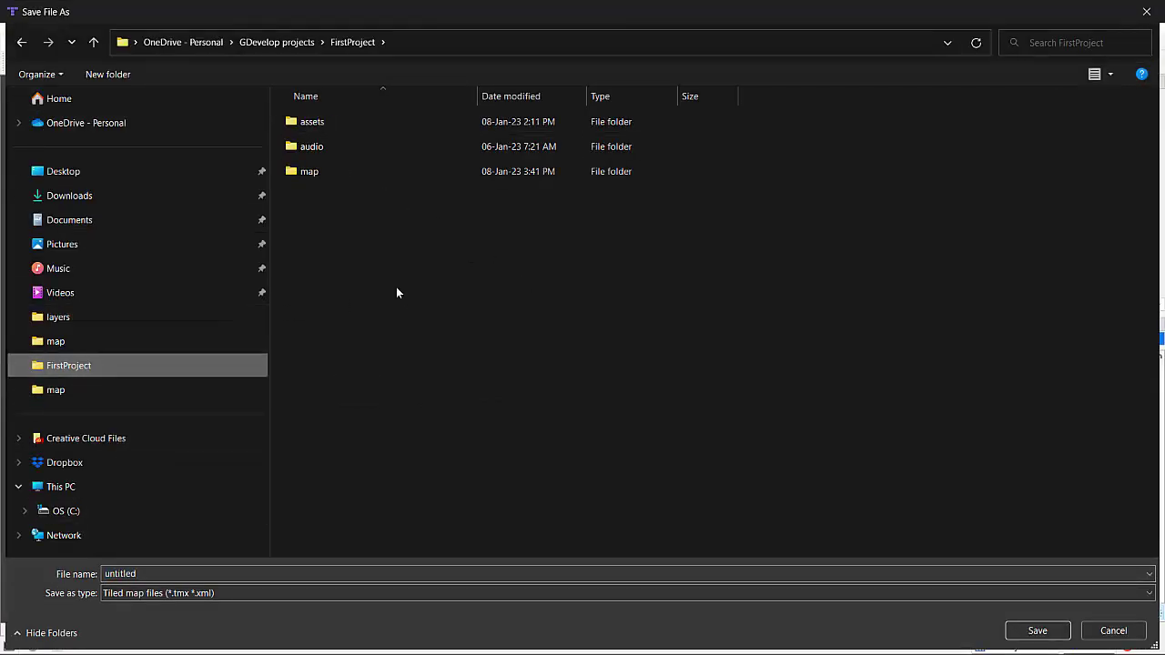
{"action": "double_click", "coordinate": [323, 172]}
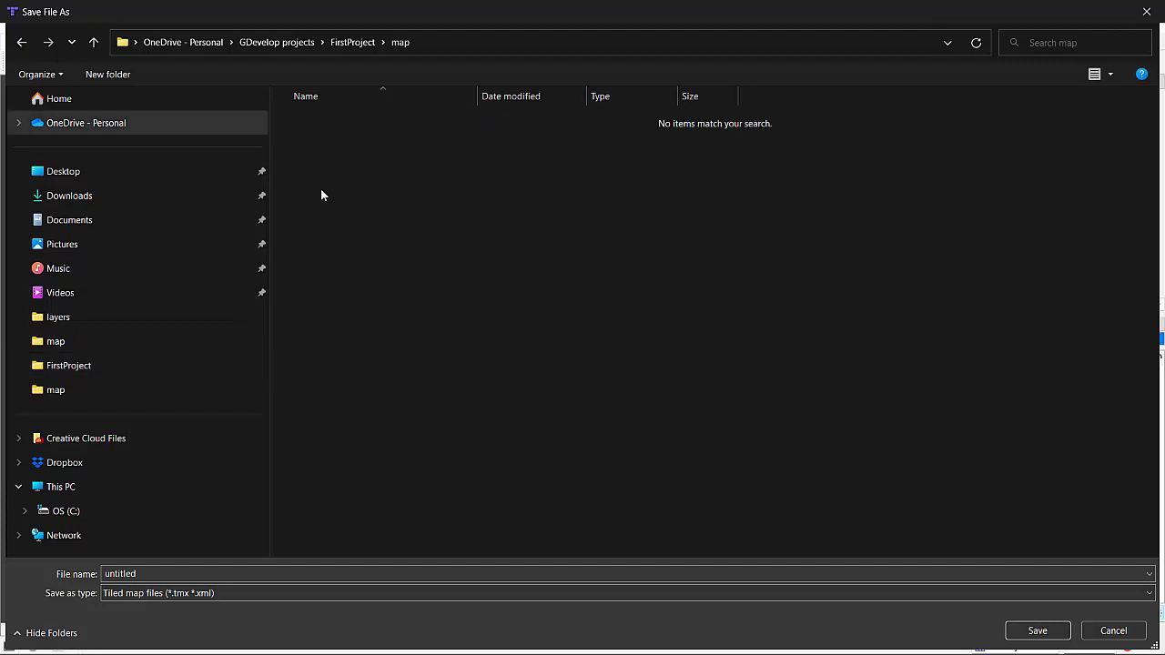
{"action": "double_click", "coordinate": [227, 570]}
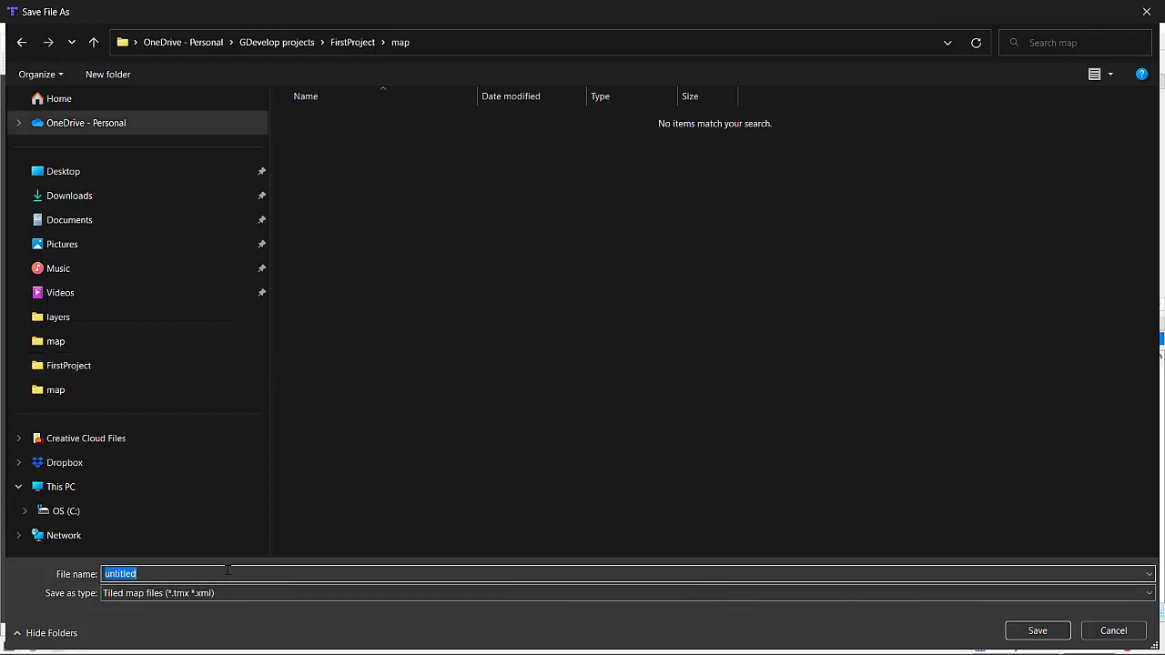
{"action": "type", "text": "levelone"}
{"action": "key", "text": "Return"}
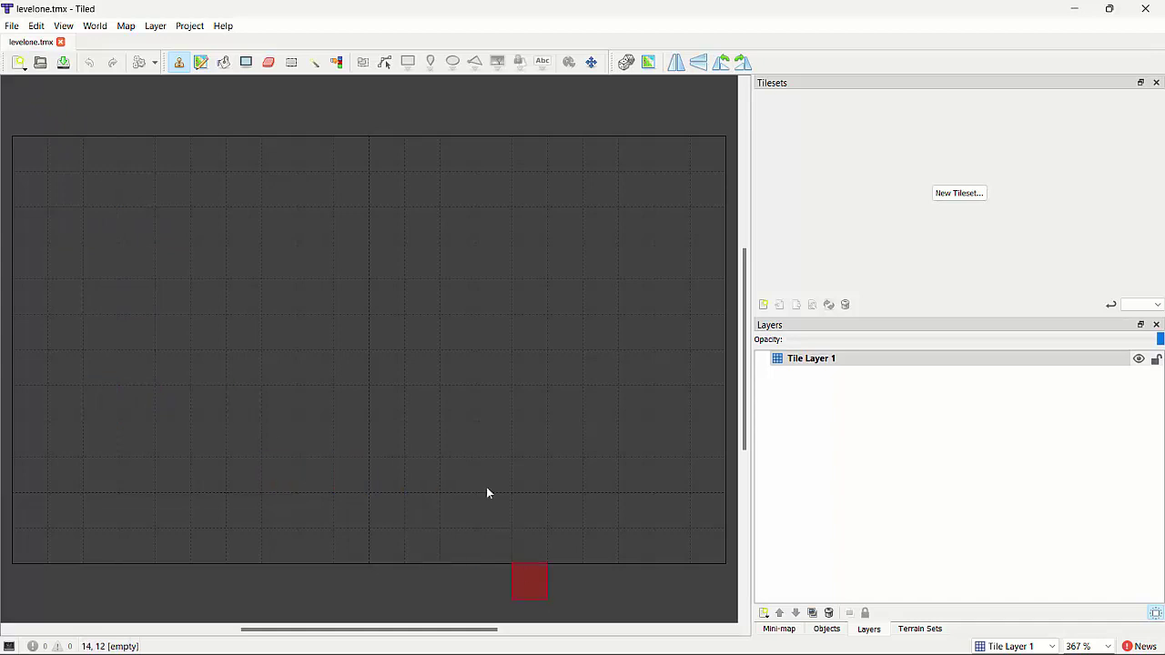
Add a tileset embedded in the map, based on the tileset image from the layers folder, with 16 px tiles
{"action": "left_click", "coordinate": [956, 198]}
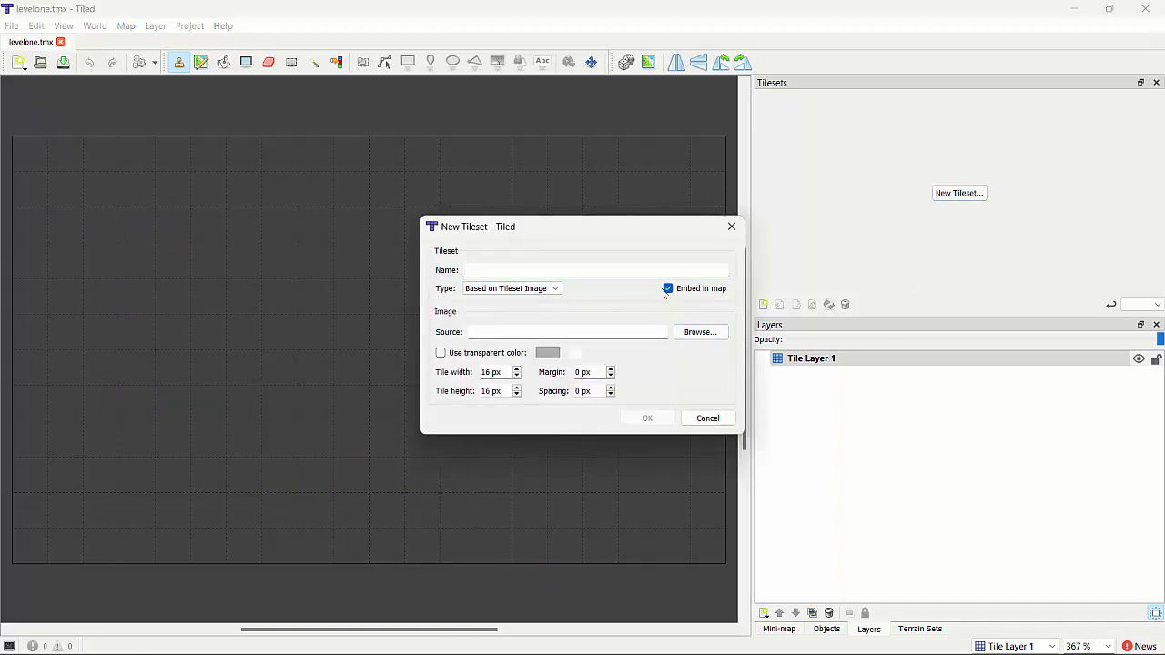
{"action": "left_click", "coordinate": [697, 332]}
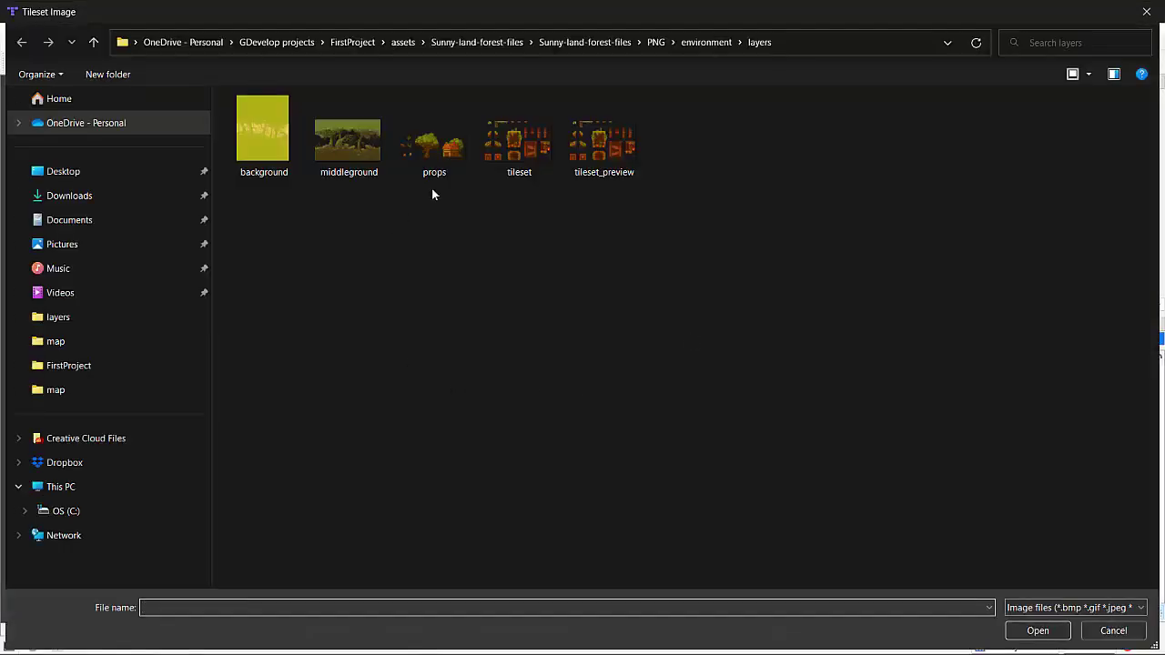
{"action": "left_click", "coordinate": [519, 155]}
{"action": "left_click", "coordinate": [1037, 629]}
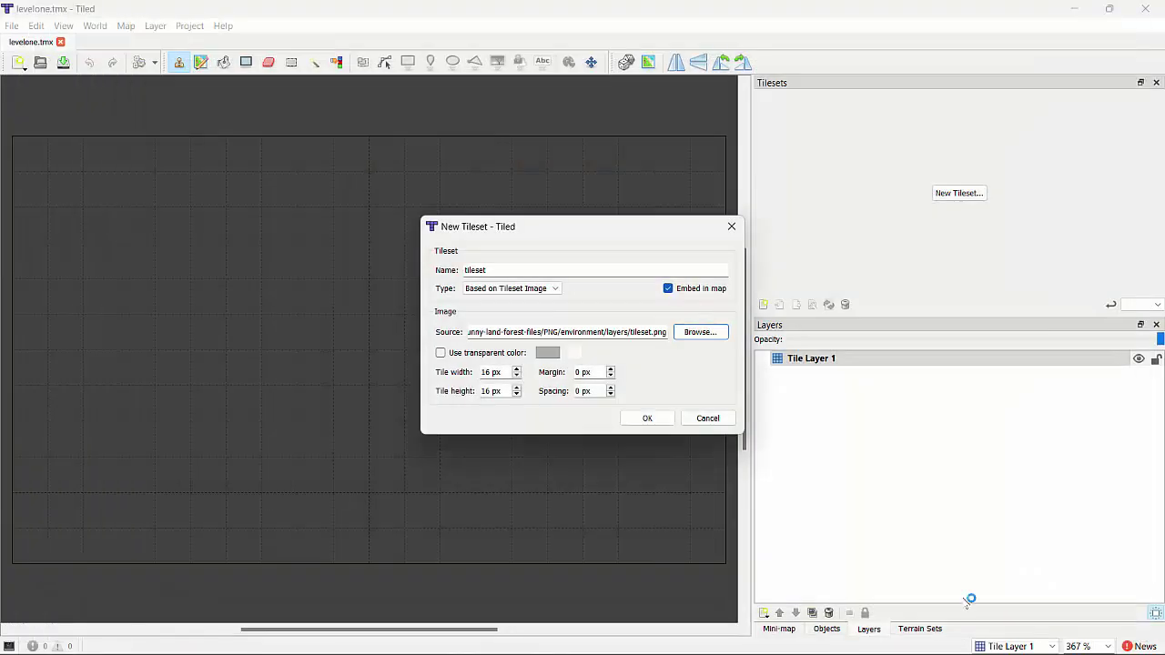
{"action": "left_click", "coordinate": [647, 417]}
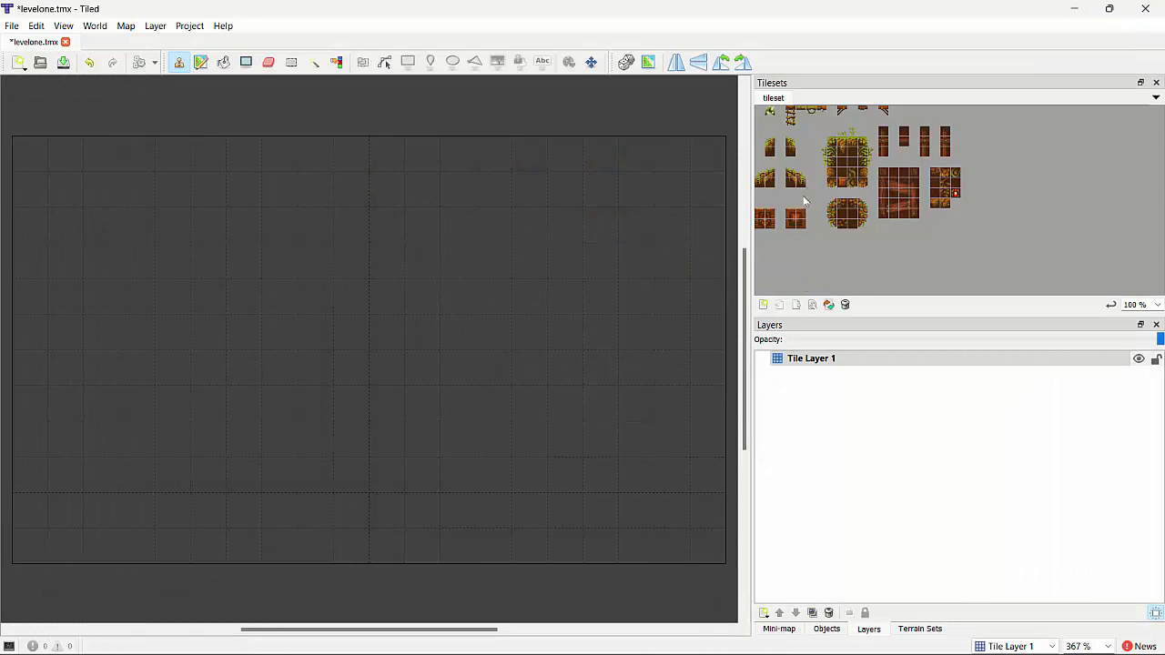
Fill the map's two lowest rows across the full width with the plain dark soil tile, using a rectangle fill
{"action": "scroll", "coordinate": [833, 149], "scroll_direction": "up", "scroll_amount": 6, "text": "ctrl"}
{"action": "middle_click_drag", "start_coordinate": [838, 148], "coordinate": [770, 152]}
{"action": "left_click", "coordinate": [919, 160]}
{"action": "left_click", "coordinate": [279, 403]}
{"action": "scroll", "coordinate": [277, 392], "scroll_direction": "down", "scroll_amount": 2, "text": "ctrl"}
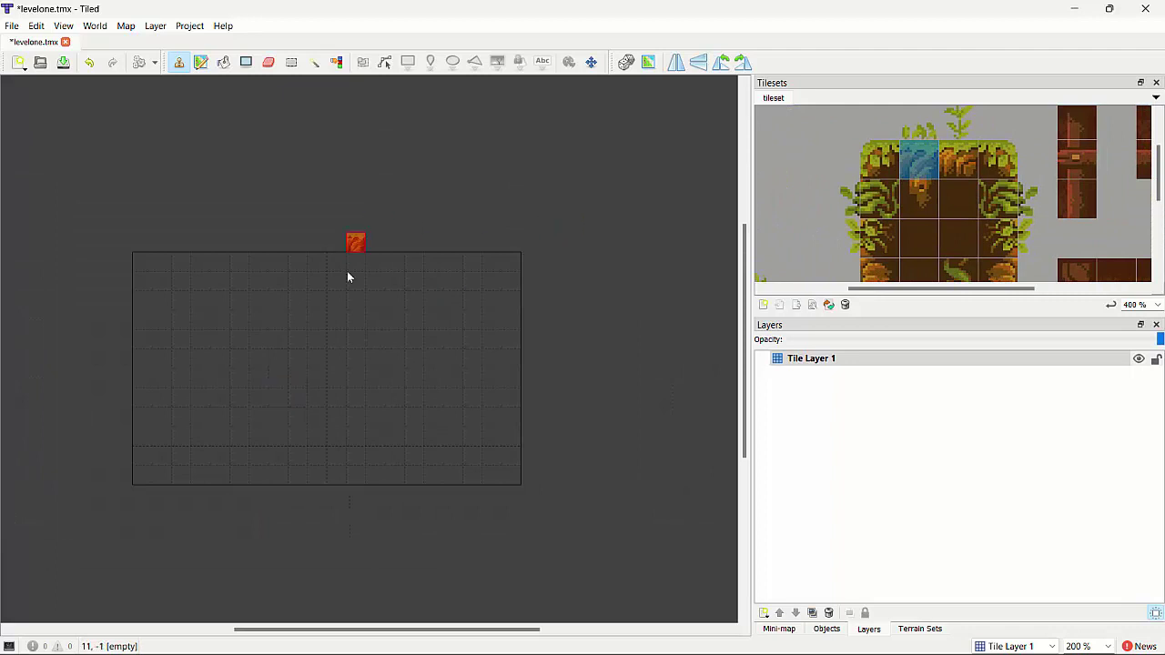
{"action": "scroll", "coordinate": [210, 380], "scroll_direction": "up", "scroll_amount": 2, "text": "ctrl"}
{"action": "scroll", "coordinate": [273, 419], "scroll_direction": "down", "scroll_amount": 1, "text": "ctrl"}
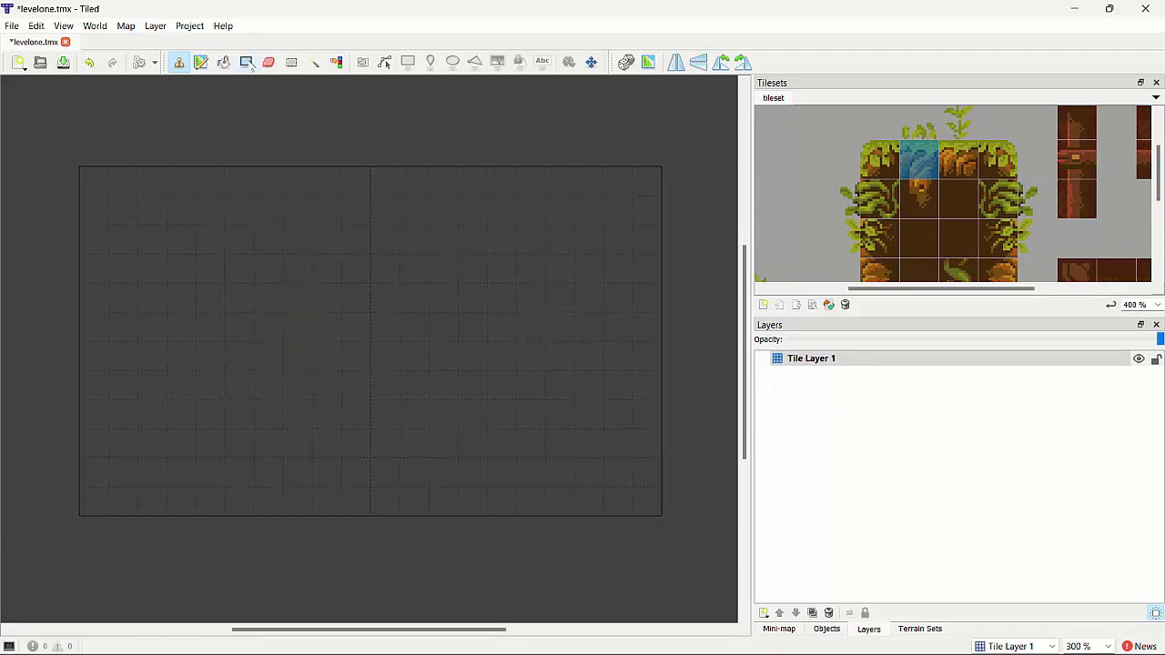
{"action": "left_click", "coordinate": [248, 65]}
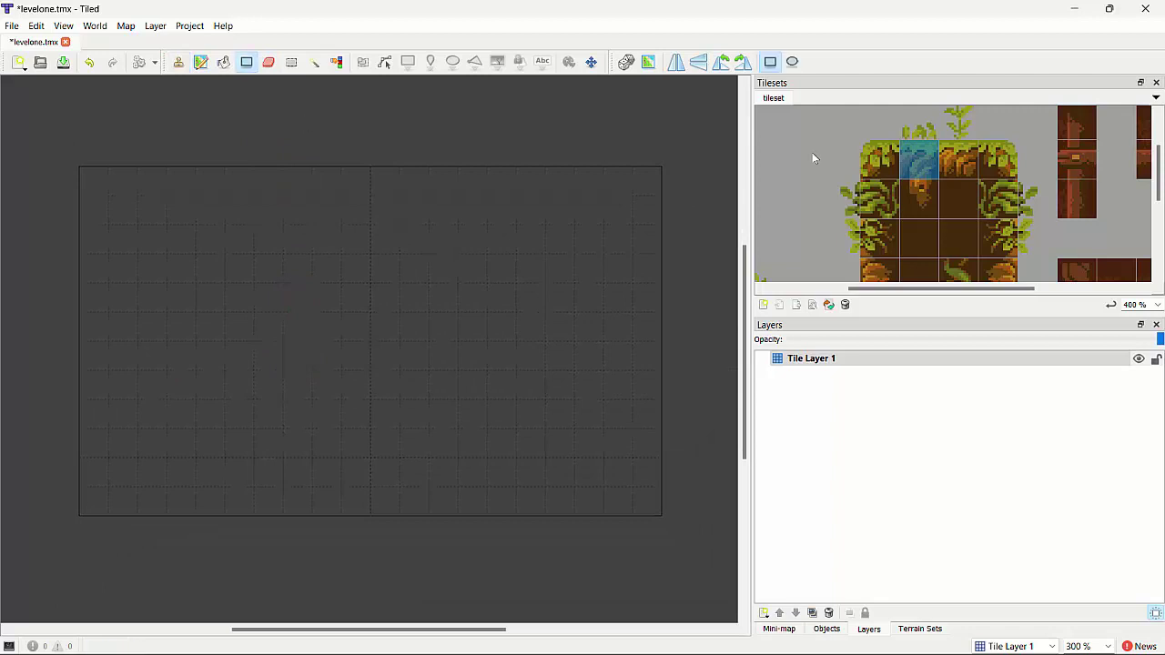
{"action": "left_click", "coordinate": [915, 249]}
{"action": "left_click_drag", "start_coordinate": [95, 461], "coordinate": [636, 507]}
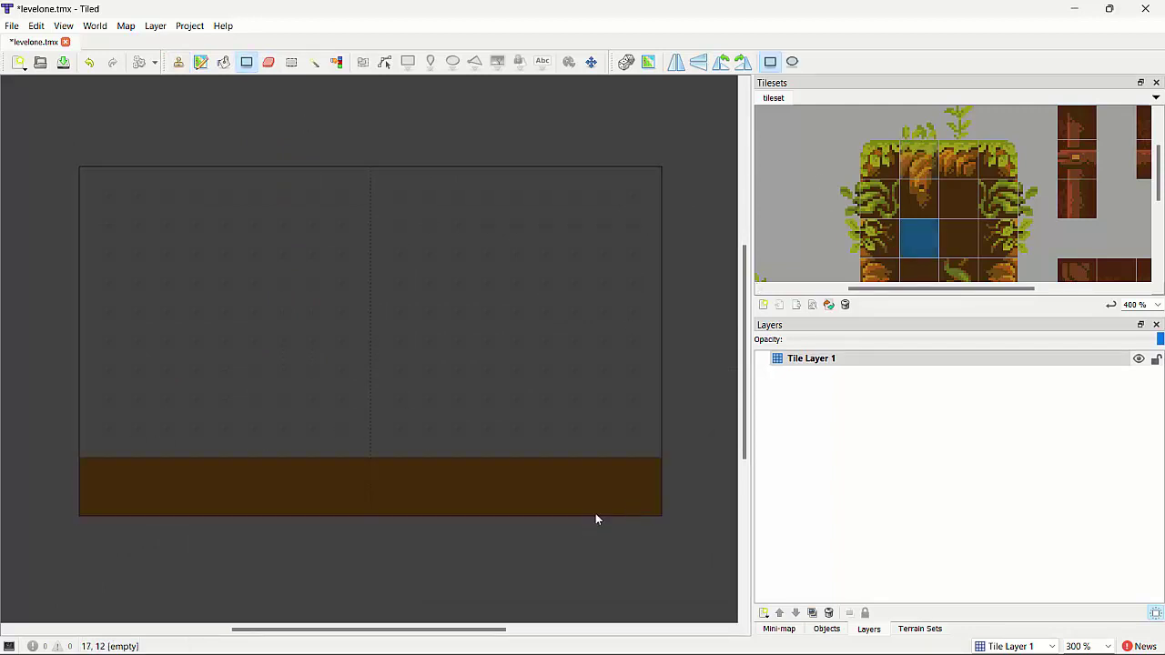
Stamp a full-width row of grass-topped ground tiles directly above the soil, varying part of its right half with the neighbouring grass-topped tile
{"action": "left_click", "coordinate": [919, 157]}
{"action": "left_click", "coordinate": [179, 62]}
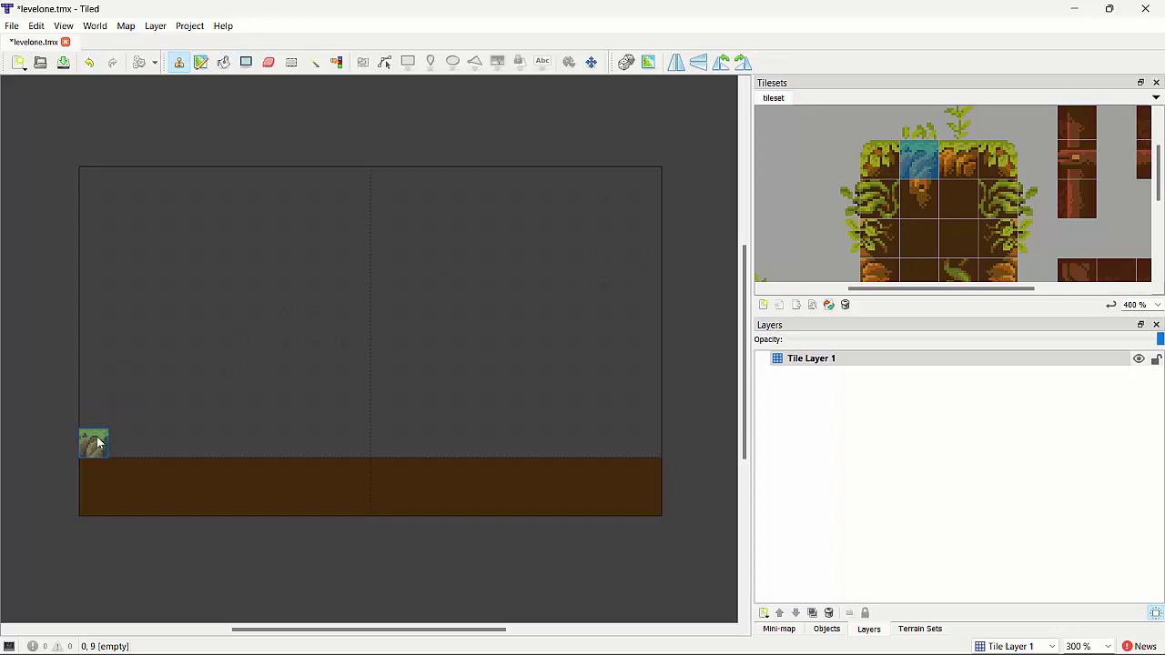
{"action": "left_click_drag", "start_coordinate": [93, 443], "coordinate": [647, 444]}
{"action": "left_click", "coordinate": [958, 160]}
{"action": "left_click", "coordinate": [917, 172]}
Place three small grass tufts and one taller leafy plant at scattered spots on top of the grassy ground
{"action": "left_click", "coordinate": [918, 123]}
{"action": "left_click", "coordinate": [501, 423]}
{"action": "left_click", "coordinate": [123, 420]}
{"action": "left_click", "coordinate": [623, 426]}
{"action": "left_click", "coordinate": [957, 127]}
{"action": "left_click", "coordinate": [298, 419]}
Replace one grassy ground tile just right of the map's centre with the single red stone tile
{"action": "scroll", "coordinate": [805, 202], "scroll_direction": "down", "scroll_amount": 2, "text": "ctrl"}
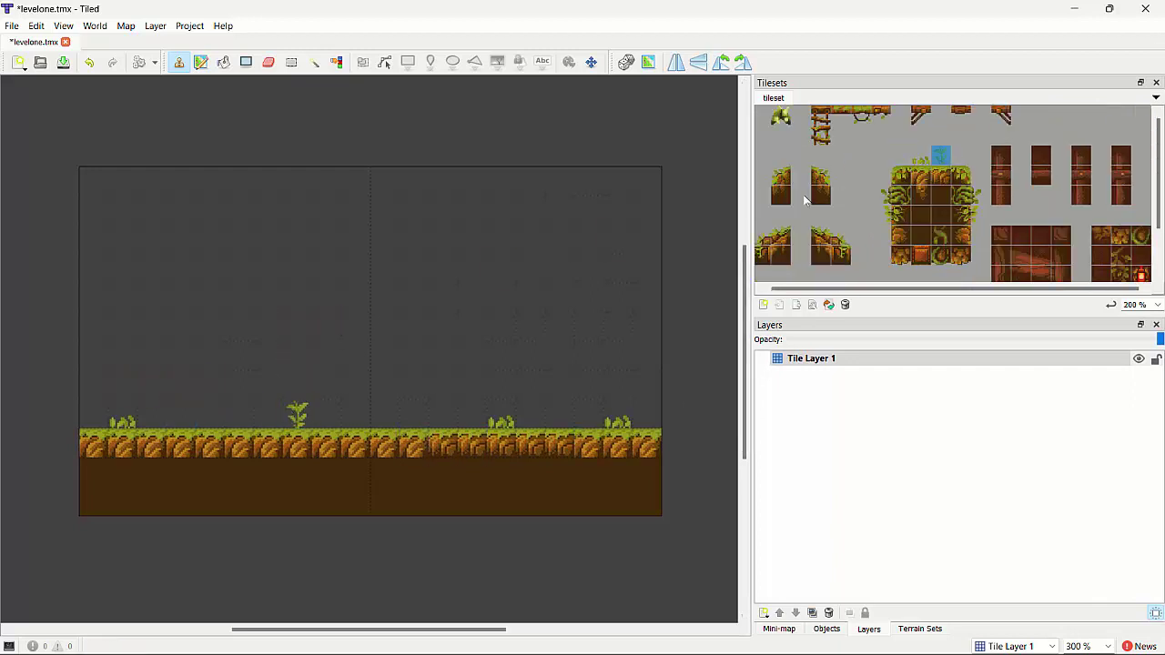
{"action": "left_click", "coordinate": [923, 258]}
{"action": "left_click", "coordinate": [415, 447]}
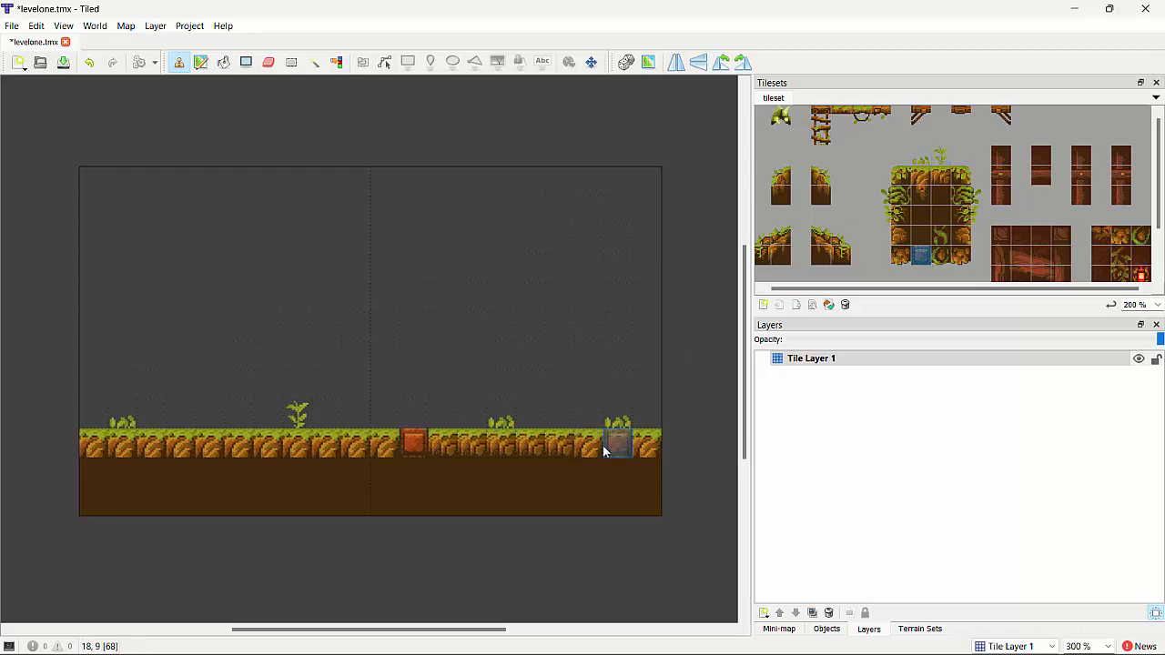
Stamp the 2 by 2 red stone block with the square centre into the ground near the map's left end
{"action": "scroll", "coordinate": [860, 255], "scroll_direction": "down", "scroll_amount": 1, "text": "ctrl"}
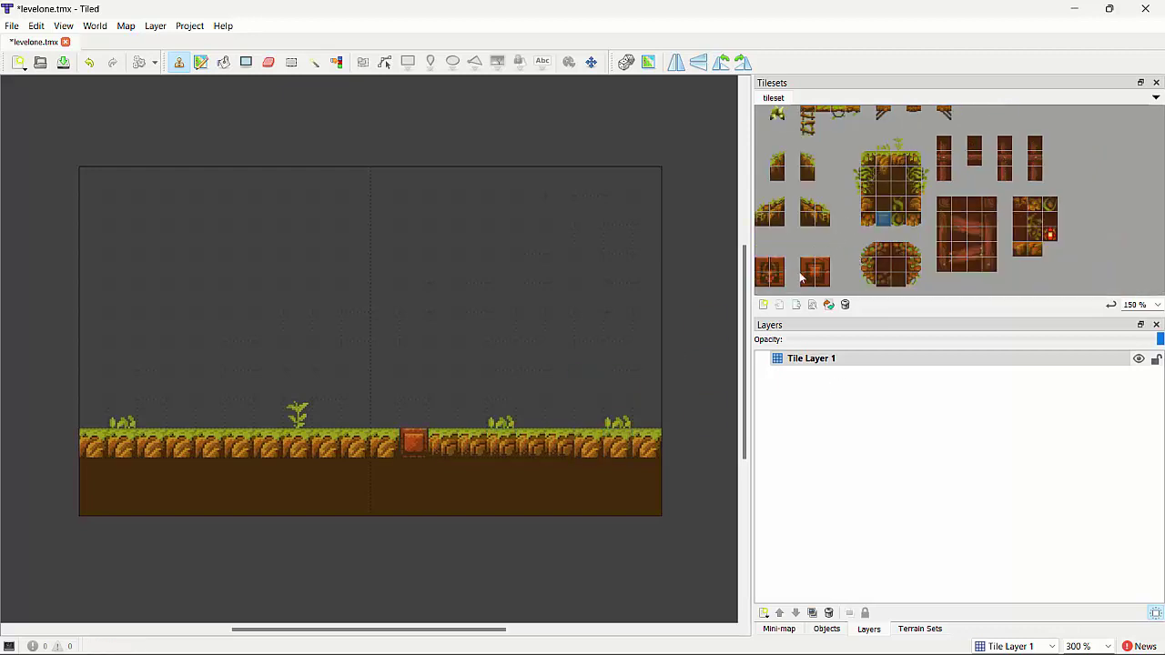
{"action": "scroll", "coordinate": [835, 263], "scroll_direction": "up", "scroll_amount": 2, "text": "ctrl"}
{"action": "scroll", "coordinate": [842, 241], "scroll_direction": "down", "scroll_amount": 1, "text": "ctrl"}
{"action": "scroll", "coordinate": [846, 232], "scroll_direction": "up", "scroll_amount": 3, "text": "ctrl"}
{"action": "scroll", "coordinate": [856, 224], "scroll_direction": "down", "scroll_amount": 2, "text": "ctrl"}
{"action": "left_click", "coordinate": [850, 178]}
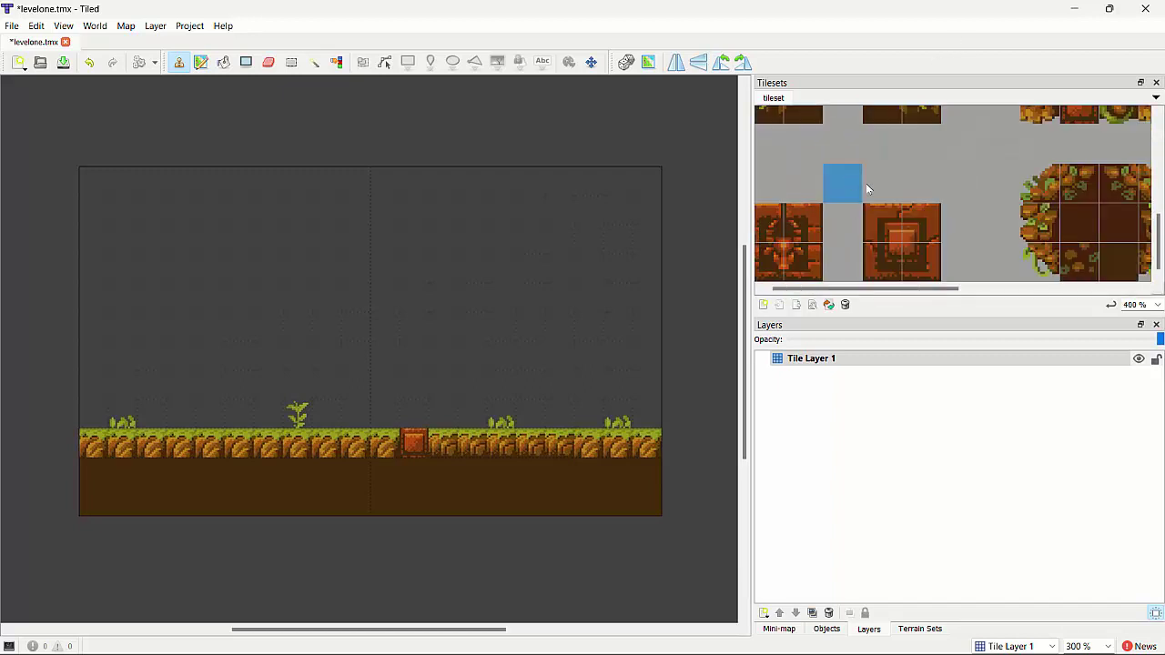
{"action": "left_click_drag", "start_coordinate": [883, 220], "coordinate": [913, 261]}
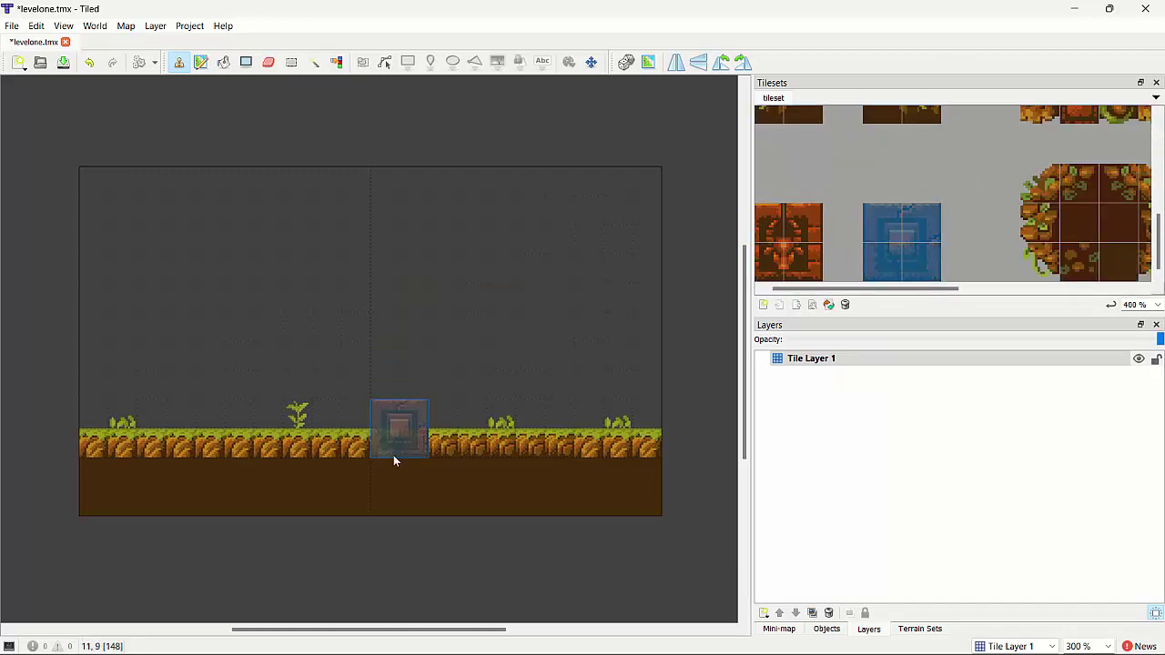
{"action": "left_click", "coordinate": [205, 477]}
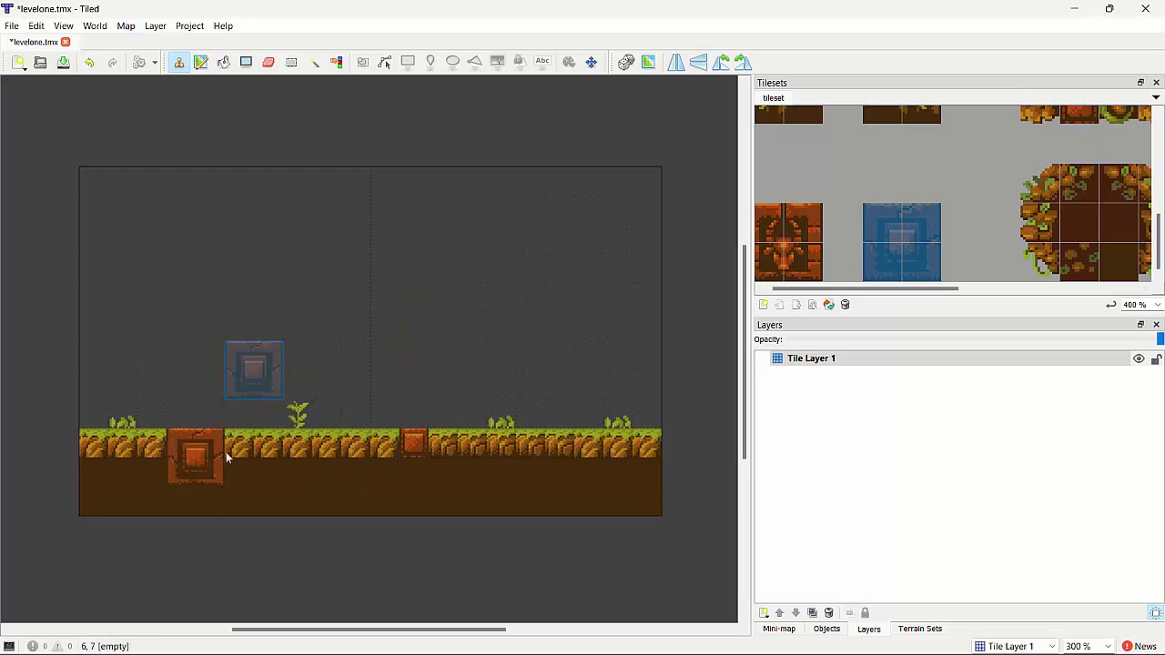
Build a four-tile wooden platform in the air over the left half of the map, with a bracketed tile at each end
{"action": "scroll", "coordinate": [877, 150], "scroll_direction": "down", "scroll_amount": 2, "text": "ctrl"}
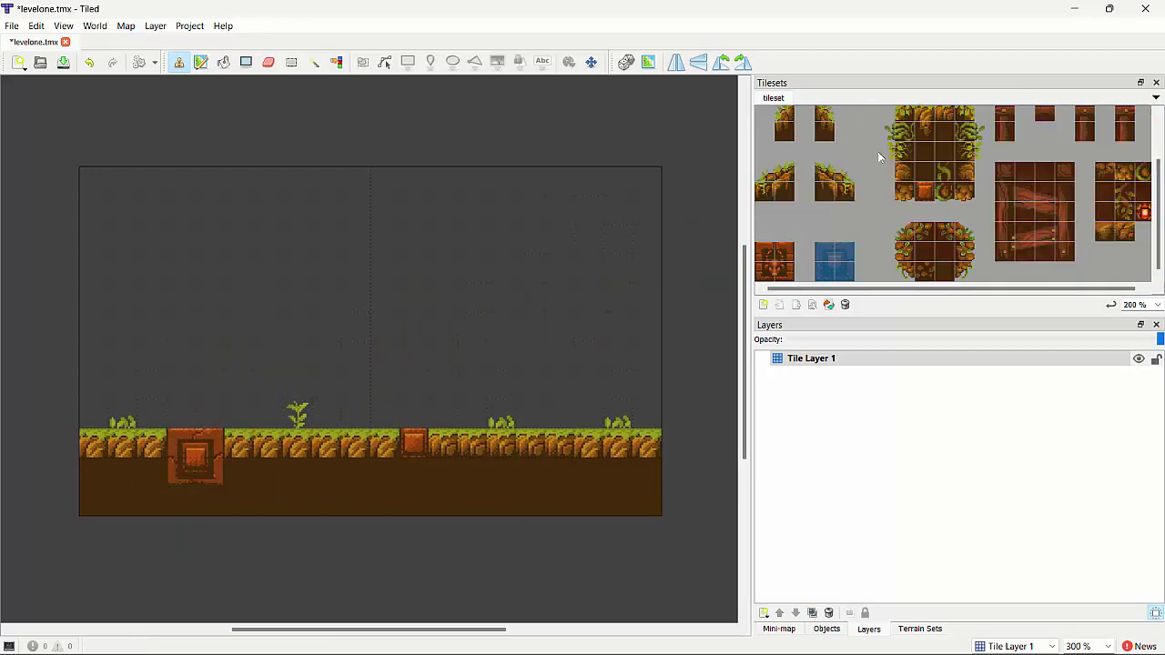
{"action": "scroll", "coordinate": [864, 153], "scroll_direction": "up", "scroll_amount": 2}
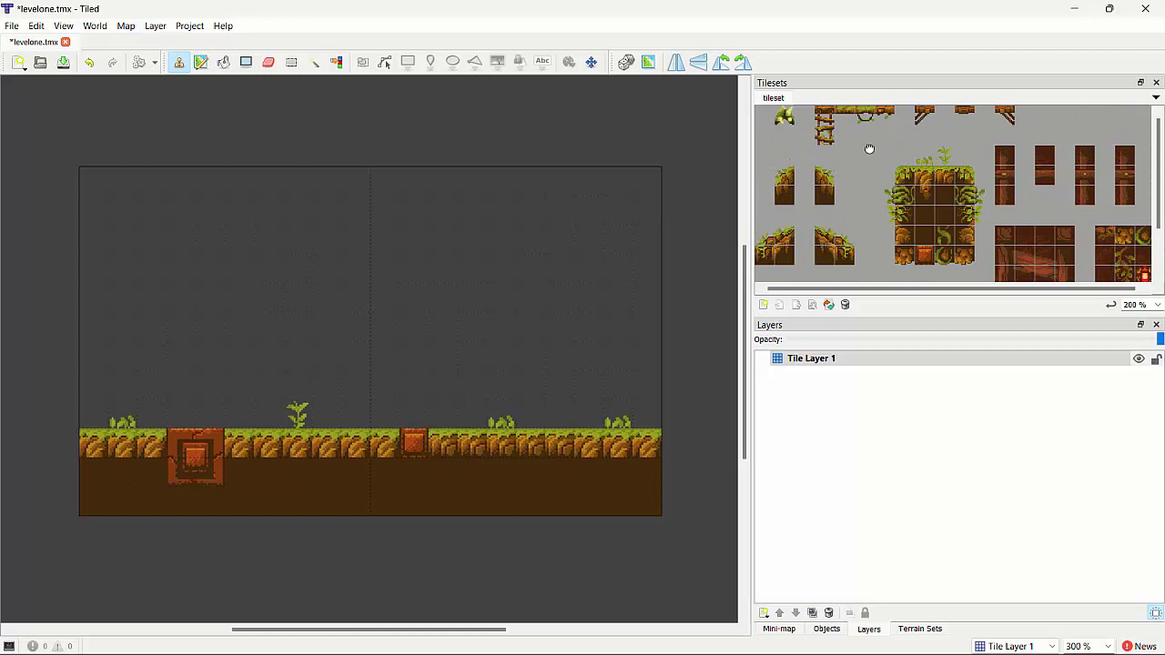
{"action": "middle_click_drag", "start_coordinate": [865, 157], "coordinate": [859, 175]}
{"action": "left_click", "coordinate": [965, 112]}
{"action": "left_click_drag", "start_coordinate": [208, 329], "coordinate": [293, 326]}
{"action": "left_click", "coordinate": [921, 117]}
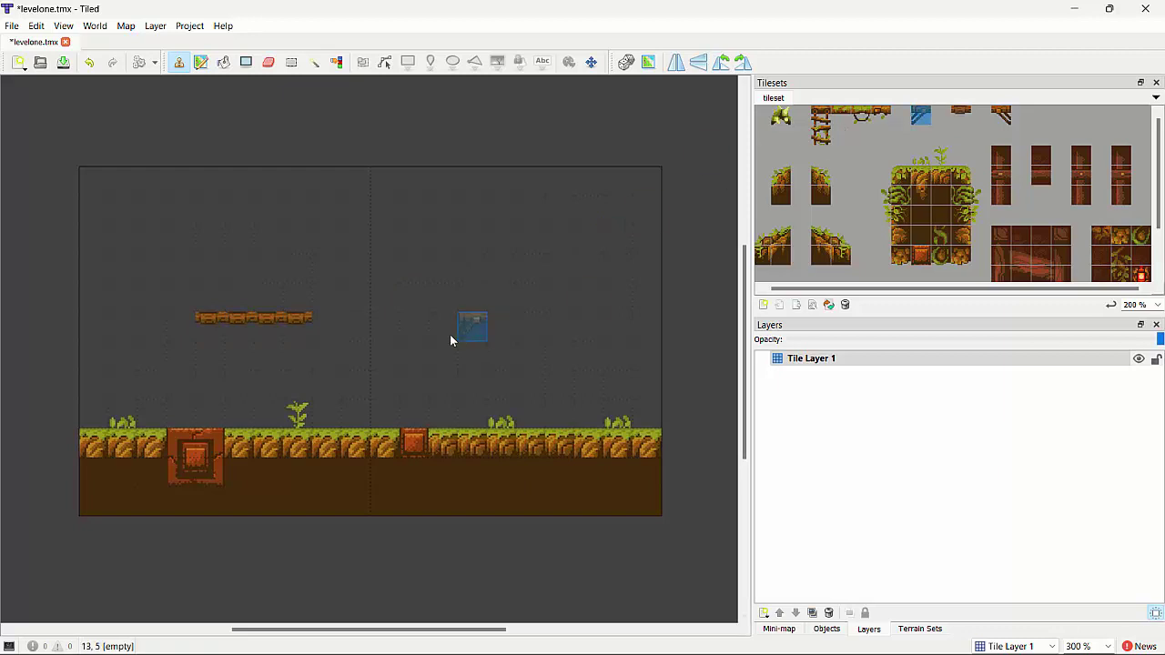
{"action": "left_click", "coordinate": [299, 332]}
{"action": "left_click", "coordinate": [212, 341]}
Build a second four-tile wooden platform over the right half, one row lower, with a bracketed tile at each end
{"action": "left_click", "coordinate": [965, 113]}
{"action": "left_click_drag", "start_coordinate": [516, 351], "coordinate": [563, 353]}
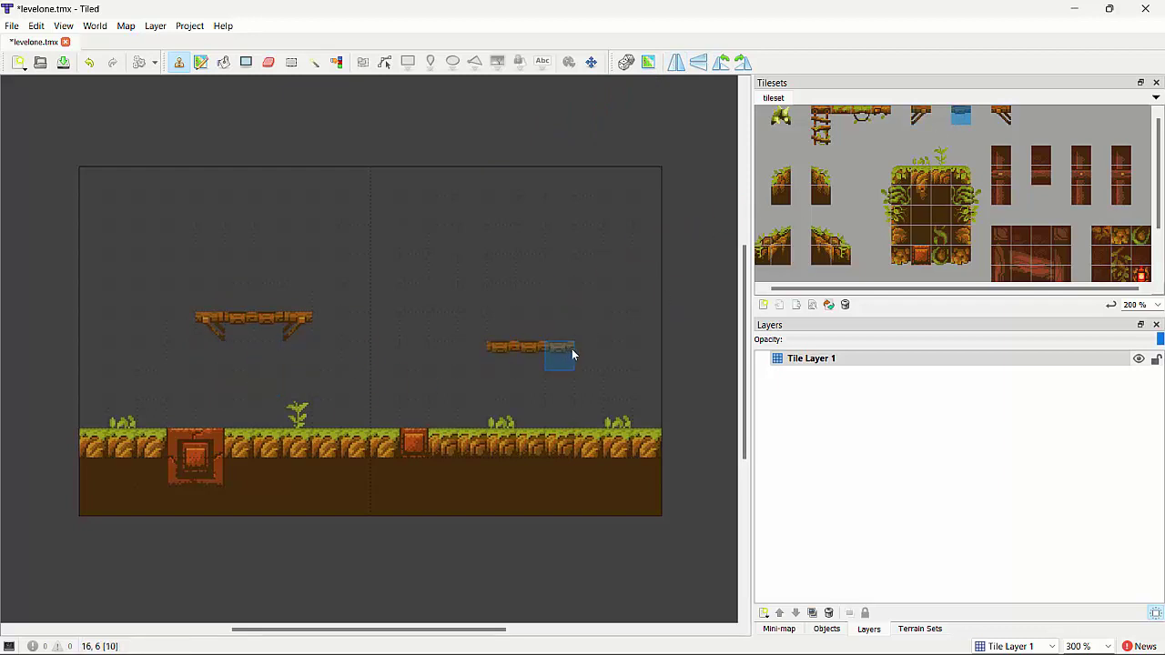
{"action": "left_click", "coordinate": [588, 354]}
{"action": "left_click", "coordinate": [920, 115]}
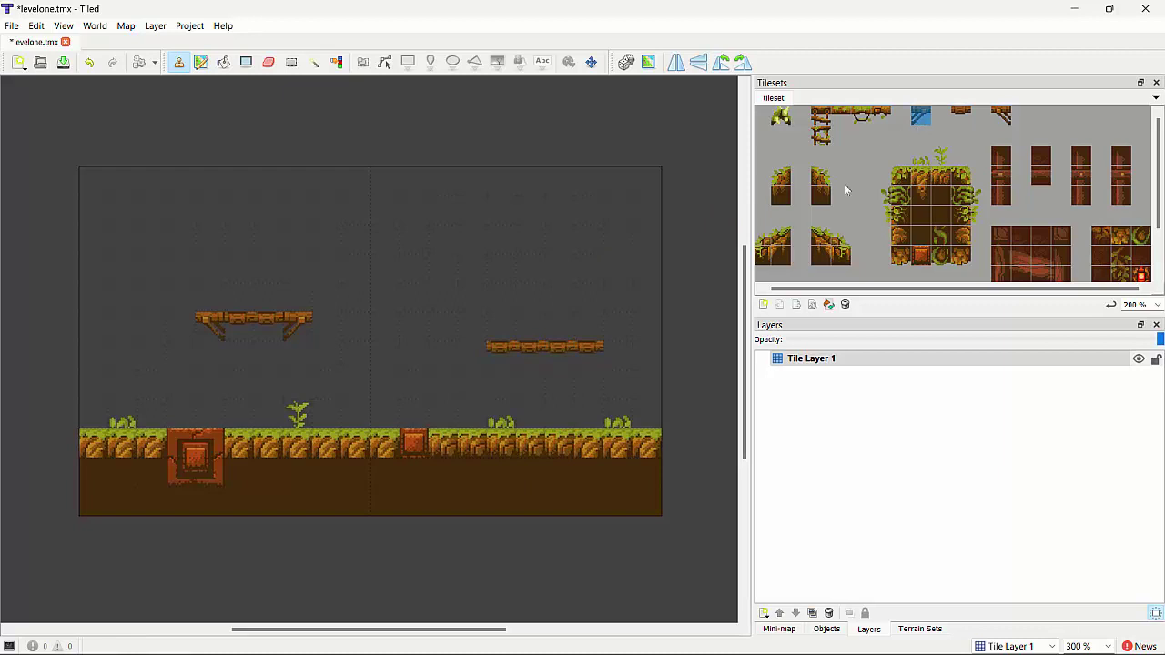
{"action": "left_click", "coordinate": [588, 353]}
{"action": "left_click", "coordinate": [1001, 115]}
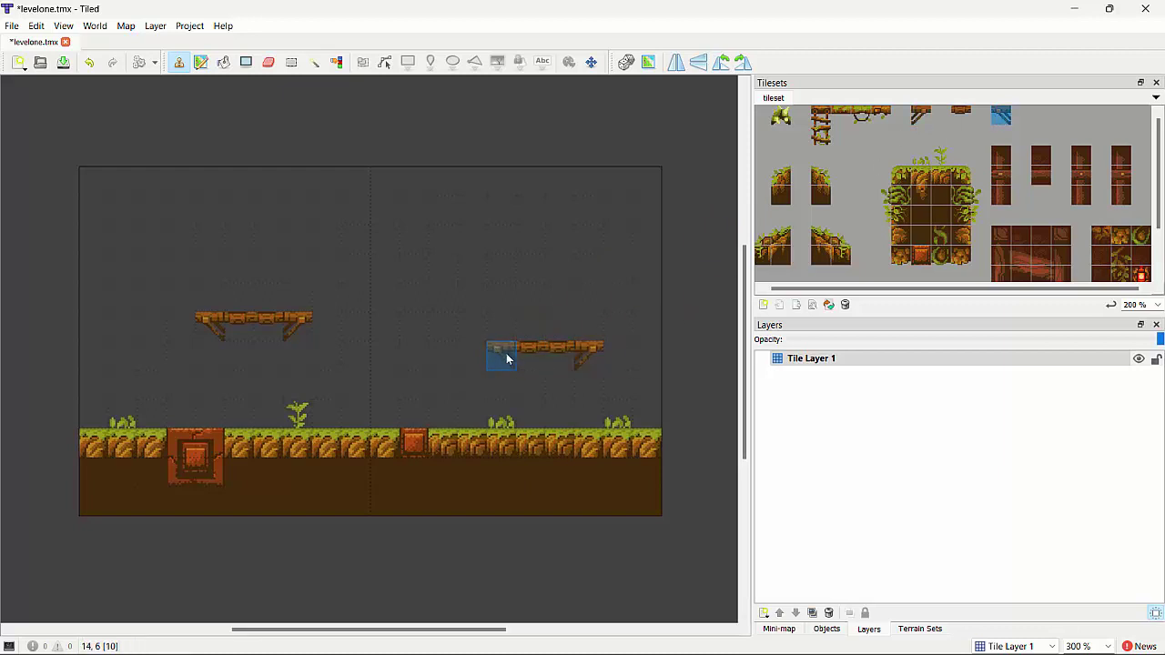
{"action": "left_click", "coordinate": [506, 355]}
Stamp the four-tile grassy ledge on the ground at the map's centre and paint a full-width mossy strip above the wooden platforms
{"action": "left_click_drag", "start_coordinate": [897, 178], "coordinate": [963, 178]}
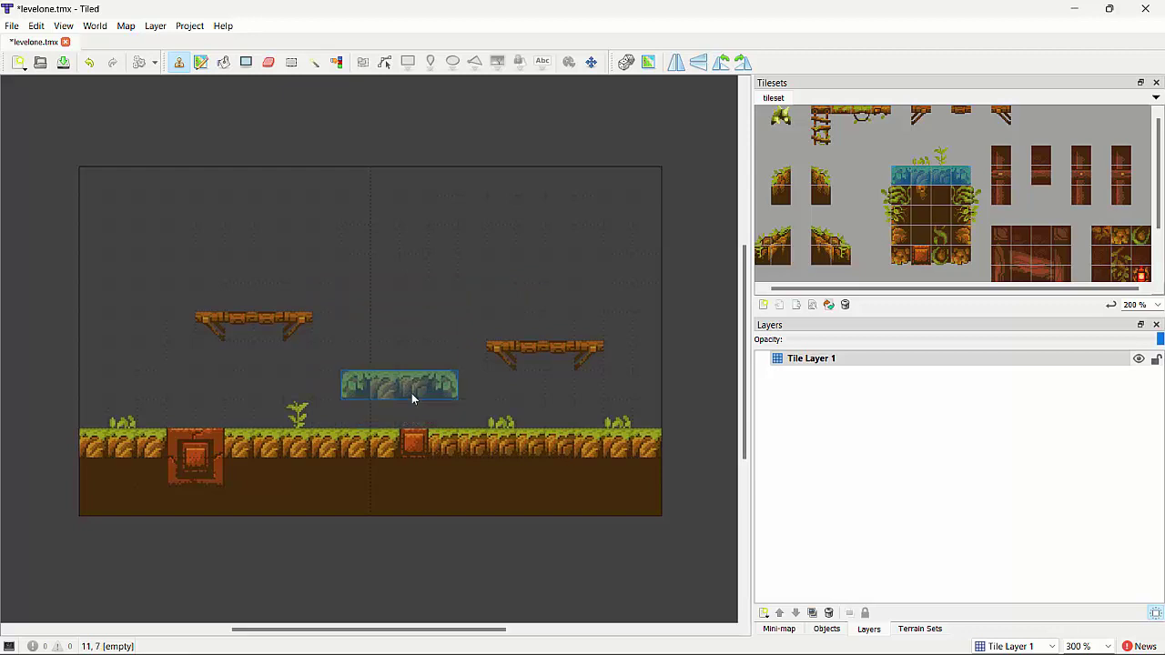
{"action": "left_click", "coordinate": [411, 410]}
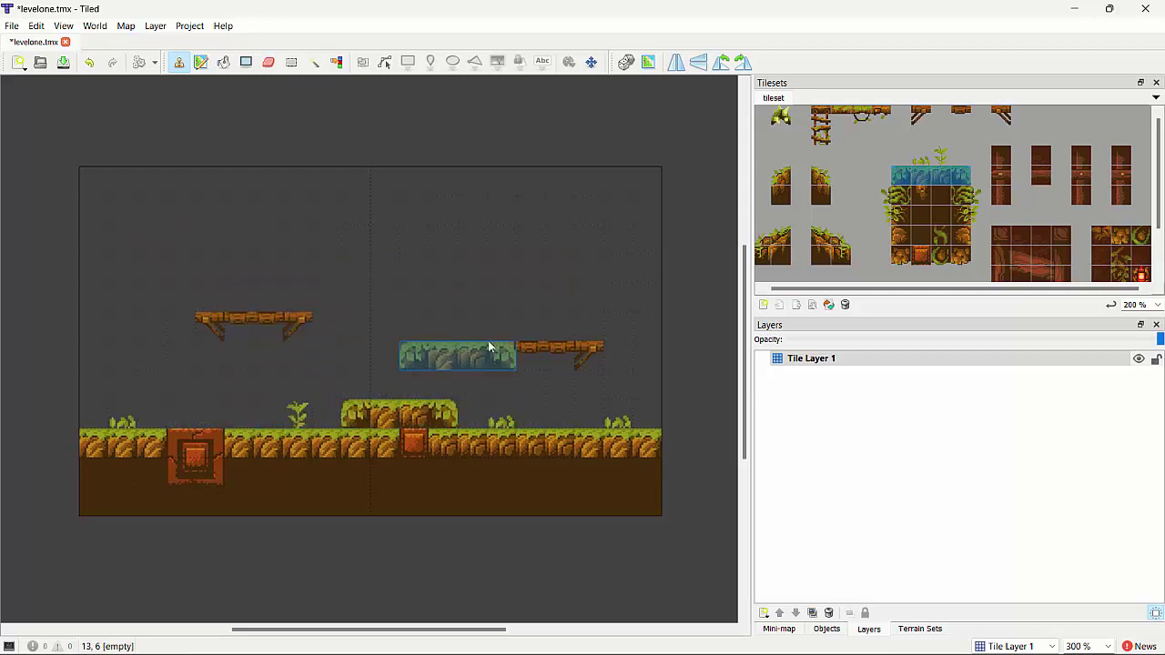
{"action": "left_click", "coordinate": [840, 115]}
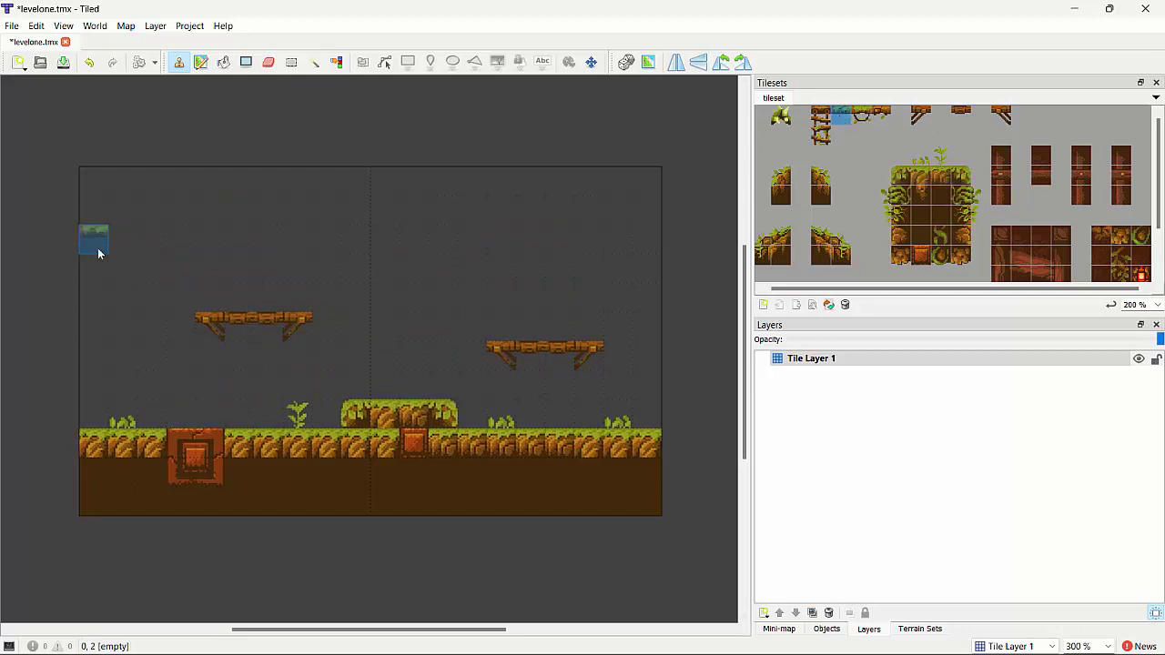
{"action": "mouse_move", "coordinate": [101, 264]}
{"action": "left_mouse_down"}
{"action": "mouse_move", "coordinate": [294, 272]}
{"action": "mouse_move", "coordinate": [643, 259]}
{"action": "left_mouse_up"}
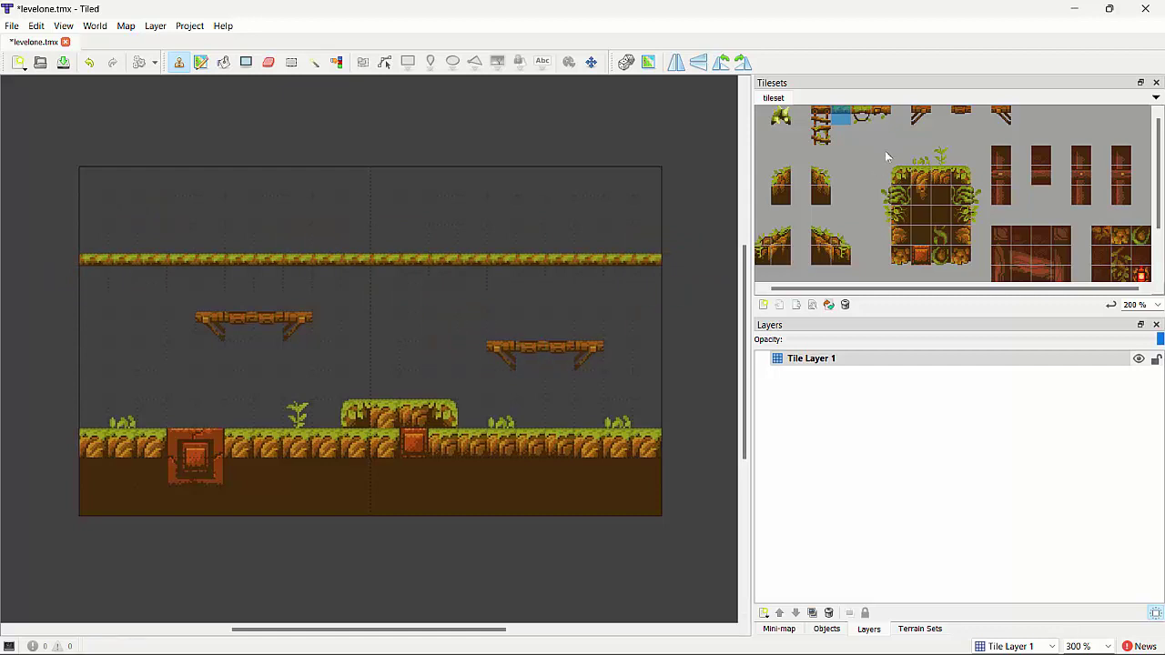
Paint a wooden ladder column from the mossy strip down to the ground, just left of the right-hand wooden platform, capped with the ladder's top tile
{"action": "left_click", "coordinate": [822, 117]}
{"action": "left_click", "coordinate": [822, 136]}
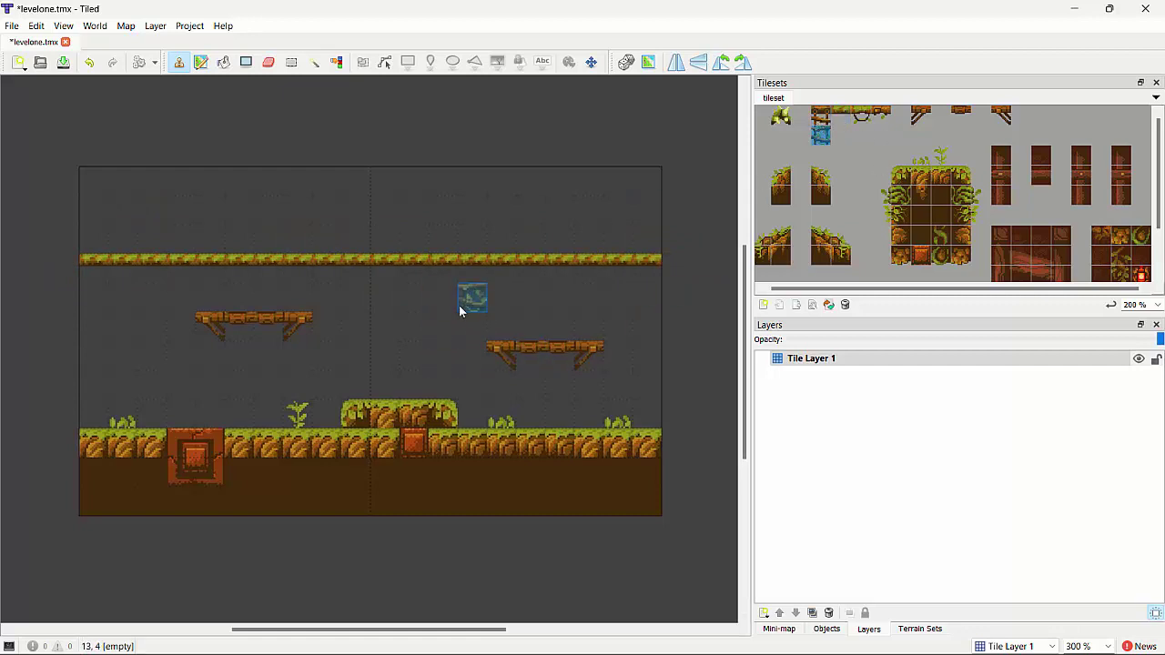
{"action": "left_click_drag", "start_coordinate": [471, 272], "coordinate": [474, 416]}
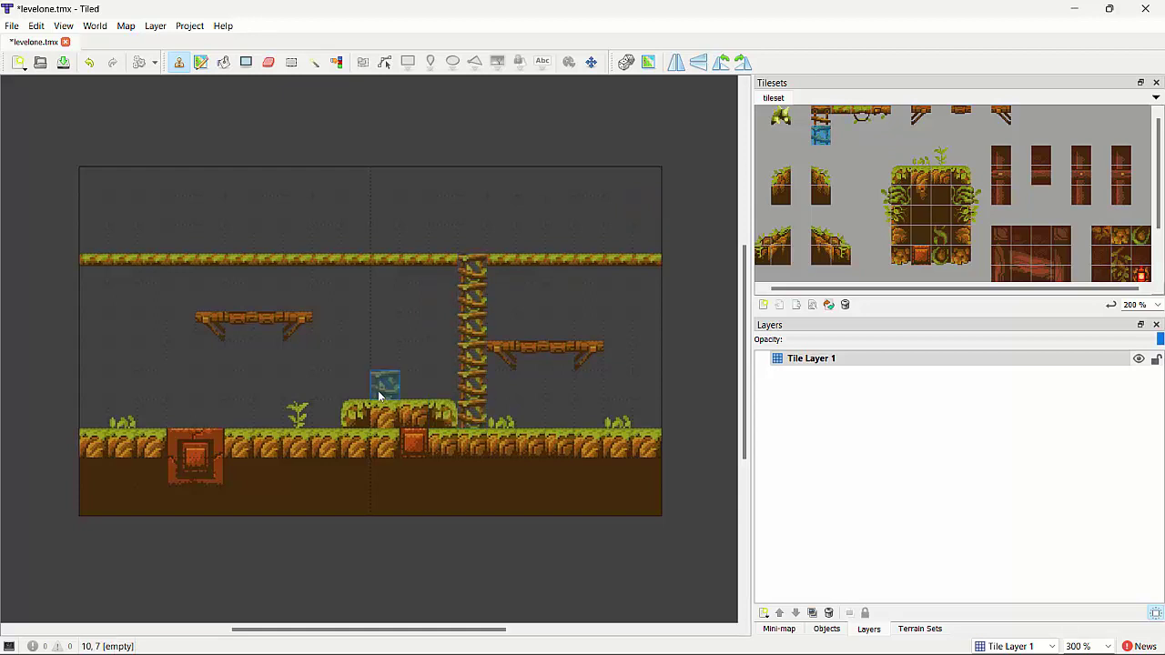
{"action": "left_click", "coordinate": [821, 116]}
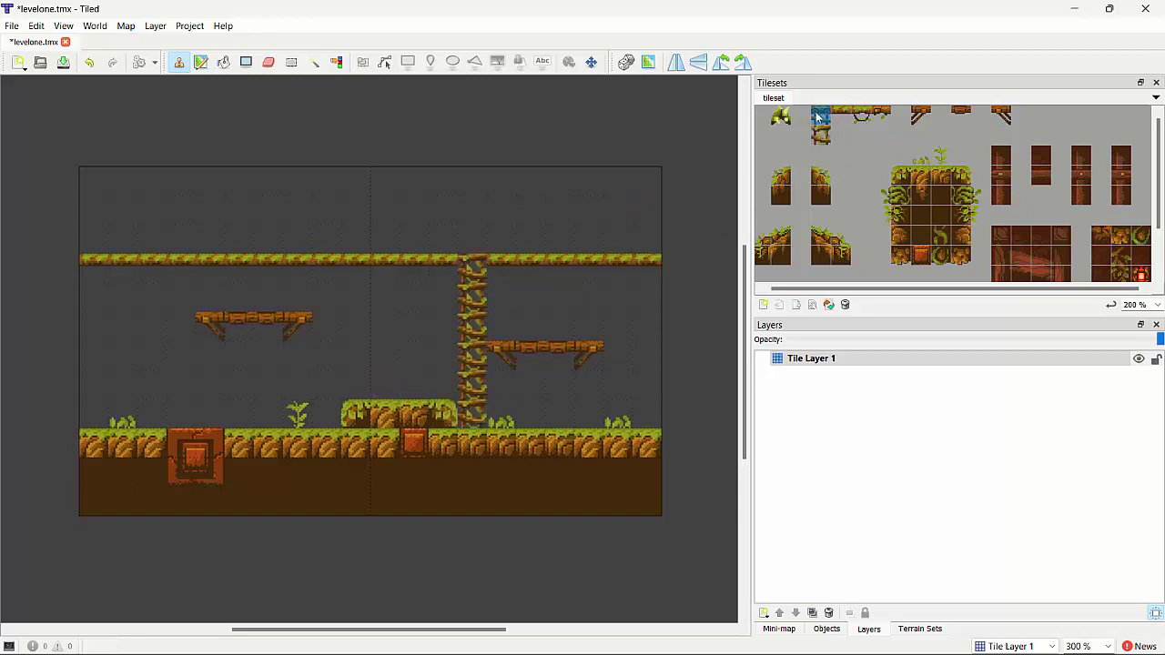
{"action": "left_click", "coordinate": [480, 271]}
Stamp two hanging-leaf branch tiles into the left half of the mossy strip and one small leafy plant above each half of it
{"action": "left_click", "coordinate": [882, 115]}
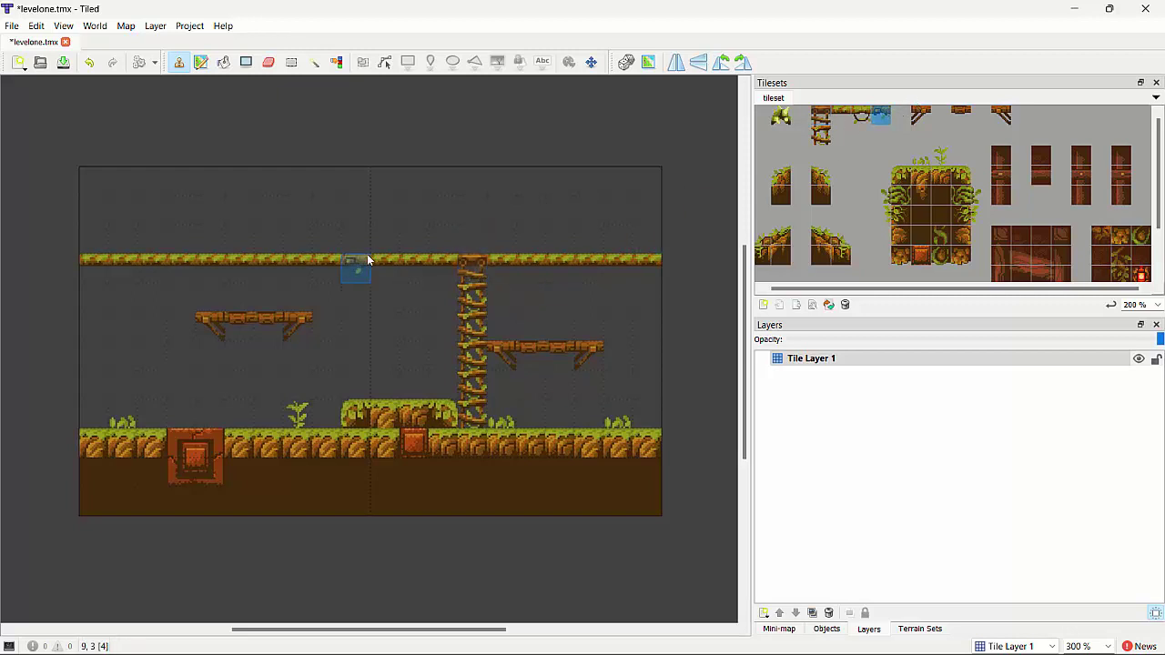
{"action": "left_click", "coordinate": [356, 264]}
{"action": "left_click", "coordinate": [163, 265]}
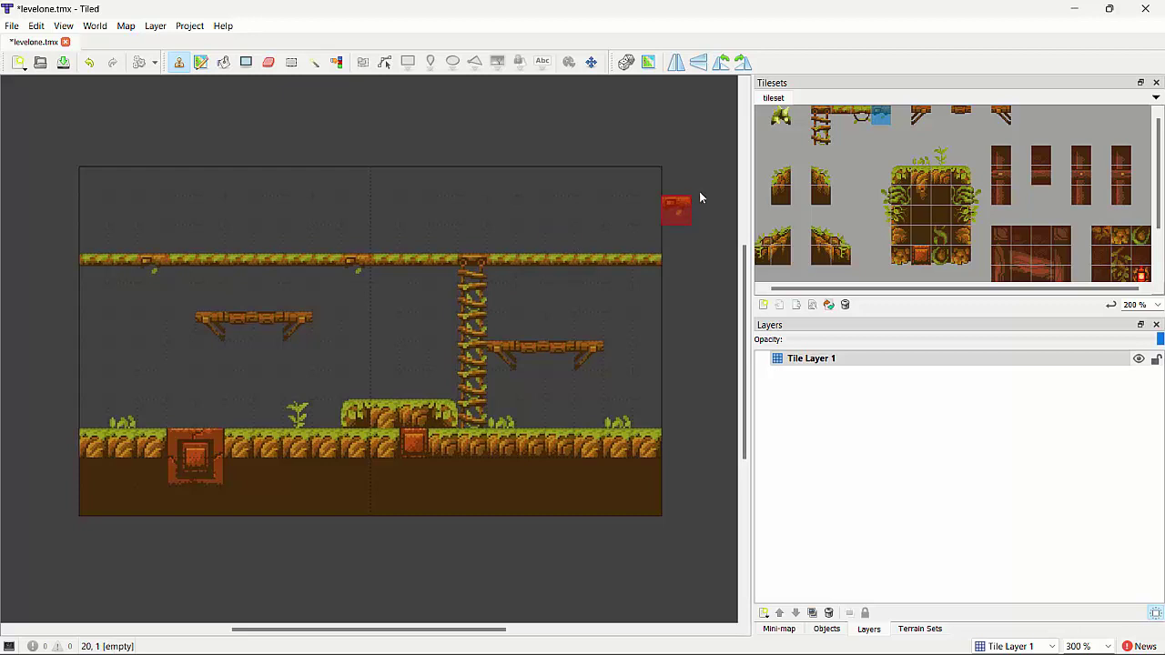
{"action": "left_click", "coordinate": [920, 155]}
{"action": "left_click", "coordinate": [187, 248]}
{"action": "left_click", "coordinate": [537, 242]}
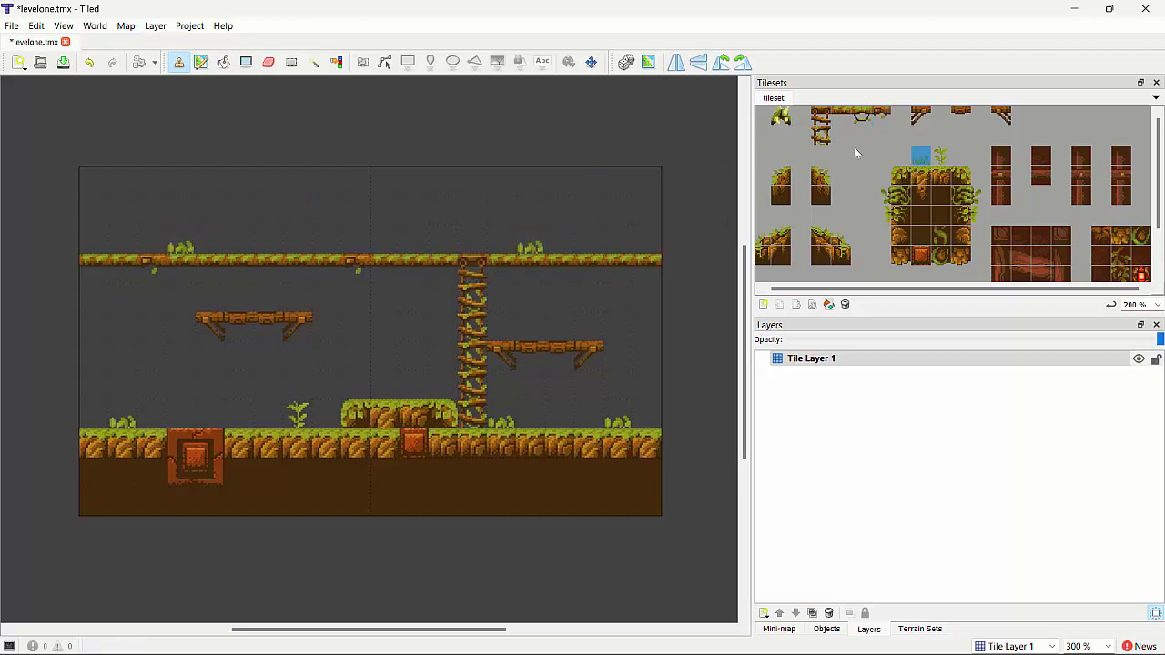
Replace mossy strip tiles with wooden plank tiles at two spots above the left platform and near the strip's right end
{"action": "left_click", "coordinate": [958, 113]}
{"action": "left_click", "coordinate": [208, 264]}
{"action": "left_click", "coordinate": [286, 264]}
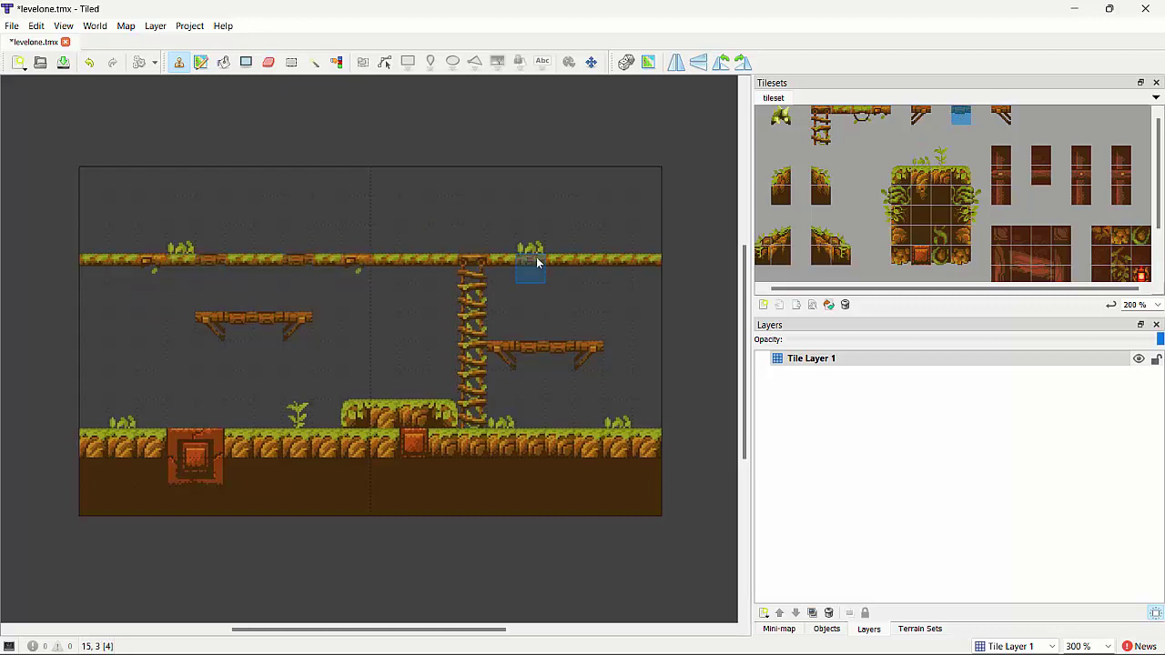
{"action": "left_click", "coordinate": [602, 260]}
Stamp three pairs of red stone blocks into the mossy strip: near its left end and on either side of the ladder
{"action": "left_click", "coordinate": [922, 256]}
{"action": "left_click", "coordinate": [136, 266]}
{"action": "left_click", "coordinate": [156, 262]}
{"action": "left_click", "coordinate": [417, 263]}
{"action": "left_click", "coordinate": [464, 273]}
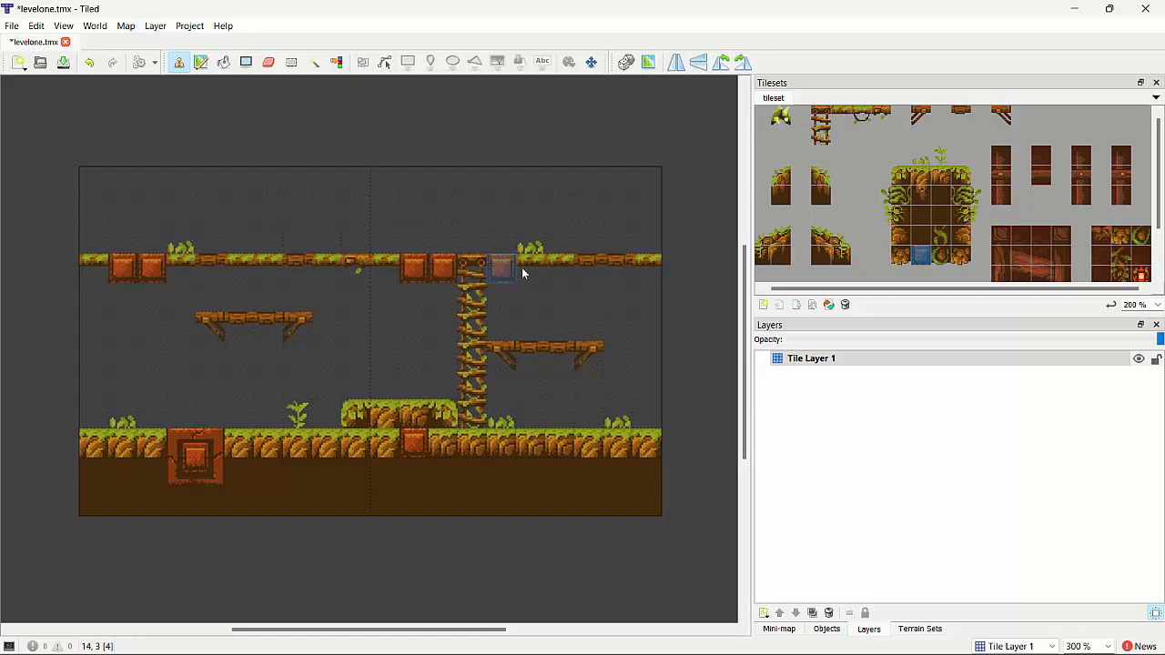
{"action": "left_click_drag", "start_coordinate": [521, 273], "coordinate": [537, 271]}
Stamp two pebbled dirt tiles into the soil, one near the right end and one beside the large red stone block
{"action": "scroll", "coordinate": [776, 168], "scroll_direction": "down", "scroll_amount": 2, "text": "ctrl"}
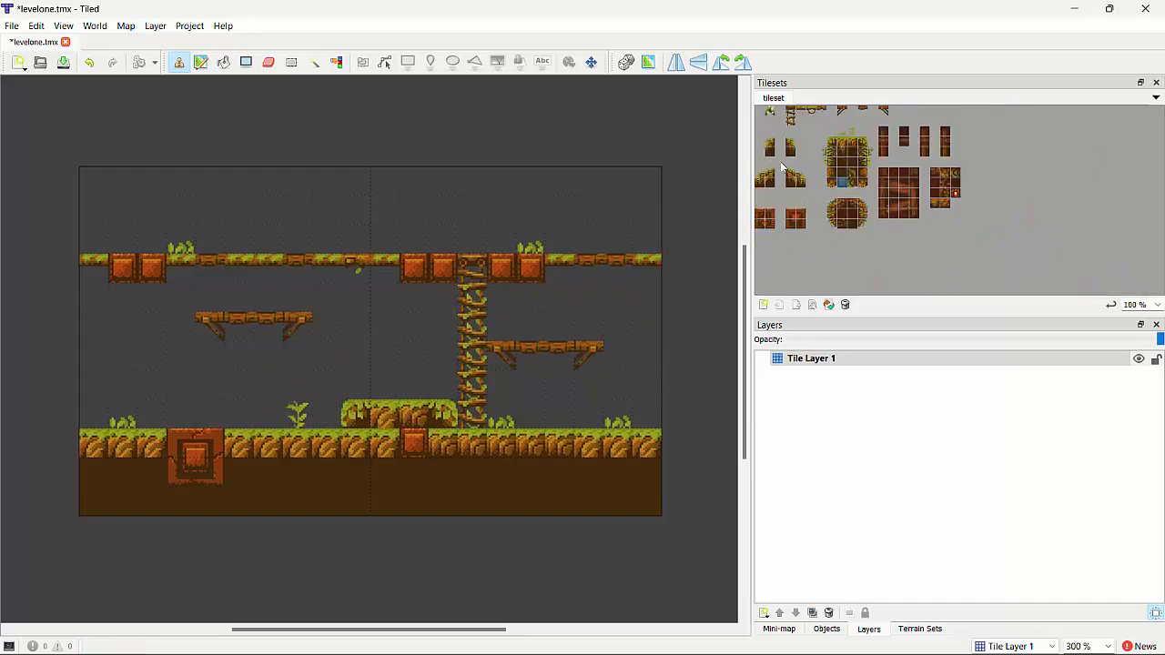
{"action": "scroll", "coordinate": [777, 167], "scroll_direction": "up", "scroll_amount": 4, "text": "ctrl"}
{"action": "scroll", "coordinate": [780, 167], "scroll_direction": "down", "scroll_amount": 3, "text": "ctrl"}
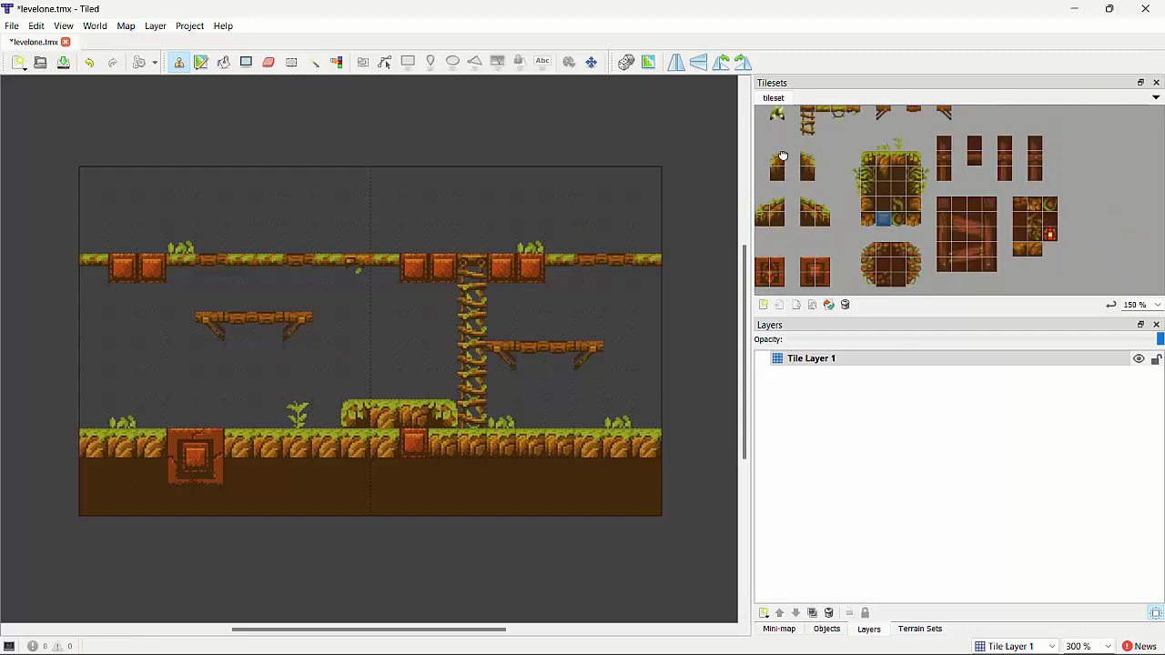
{"action": "left_click", "coordinate": [883, 273]}
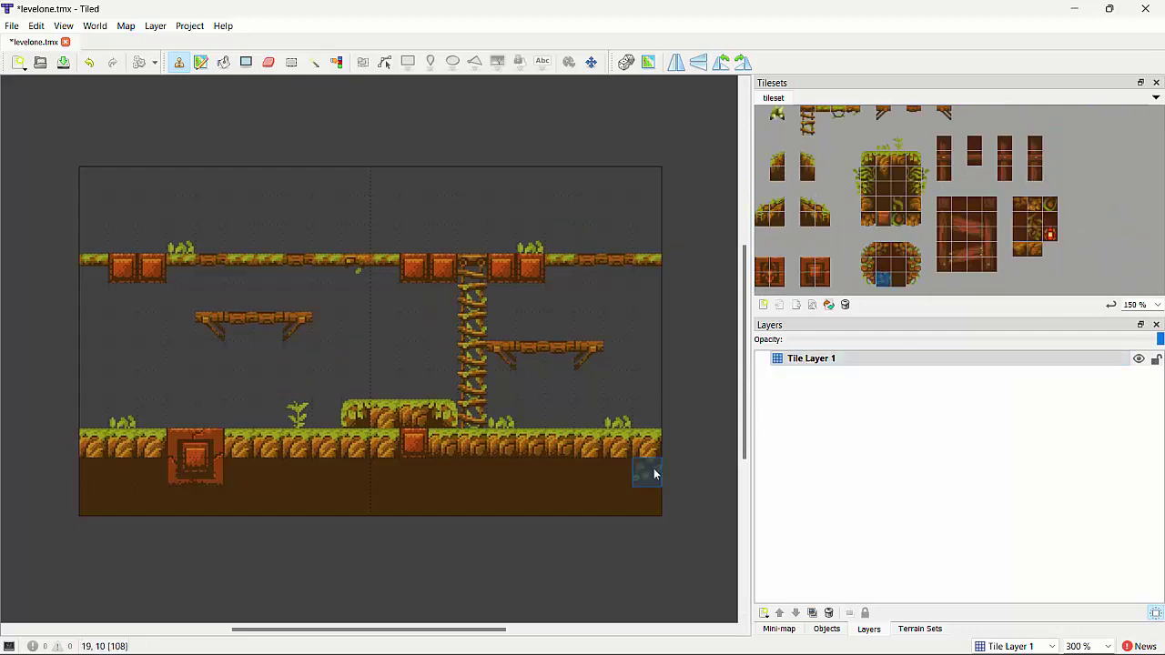
{"action": "left_click", "coordinate": [616, 473]}
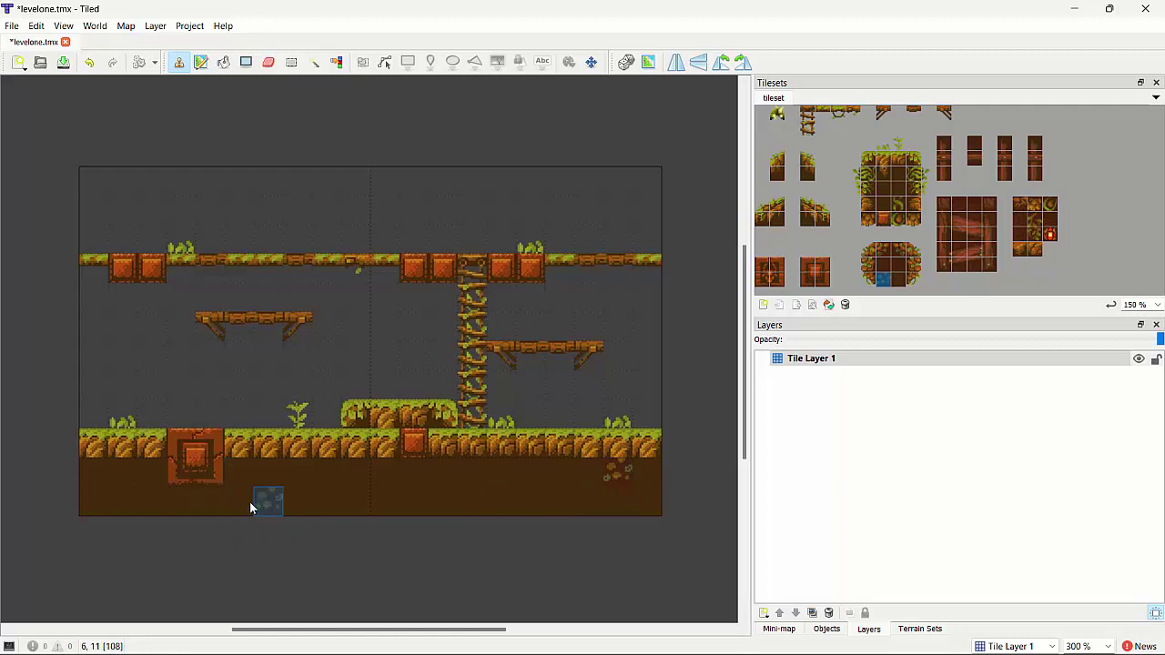
{"action": "left_click", "coordinate": [240, 501]}
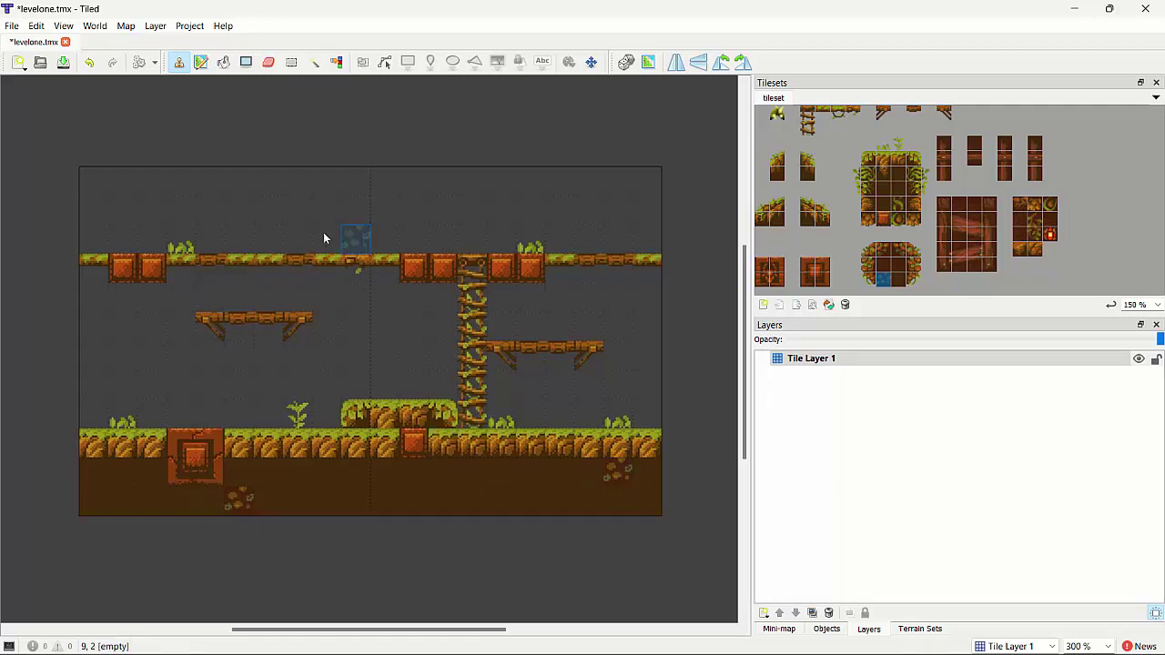
Save the map, then save it as a JSON map file named levelone.json in the map folder and save that version
{"action": "left_click", "coordinate": [11, 25]}
{"action": "left_click", "coordinate": [30, 125]}
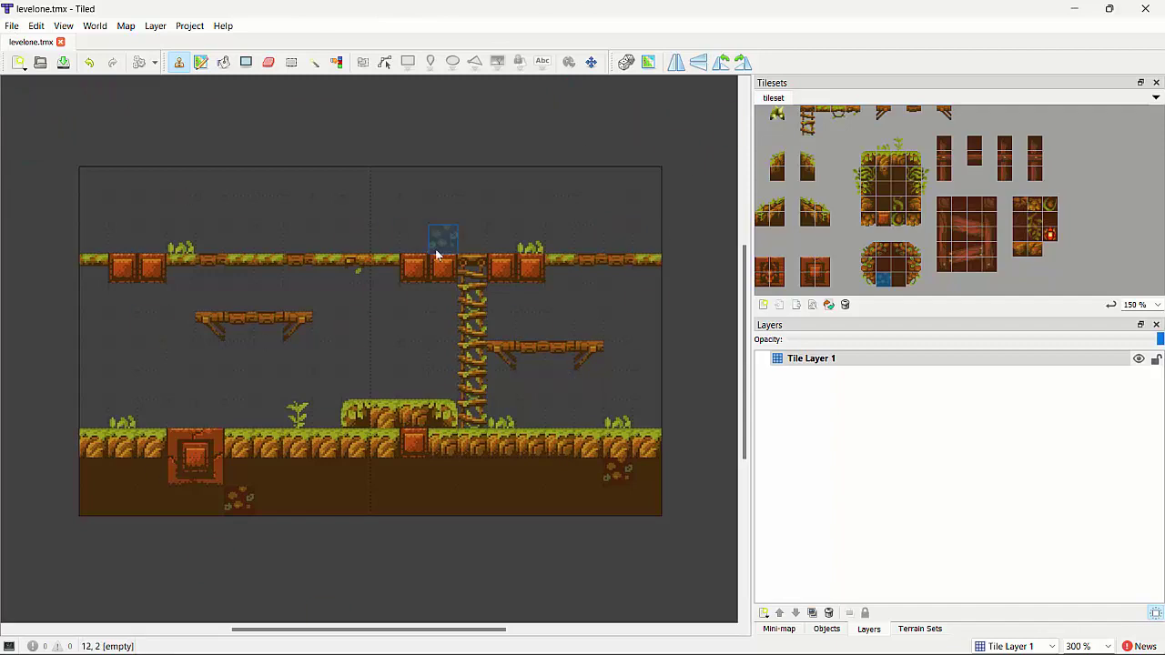
{"action": "left_click", "coordinate": [13, 27]}
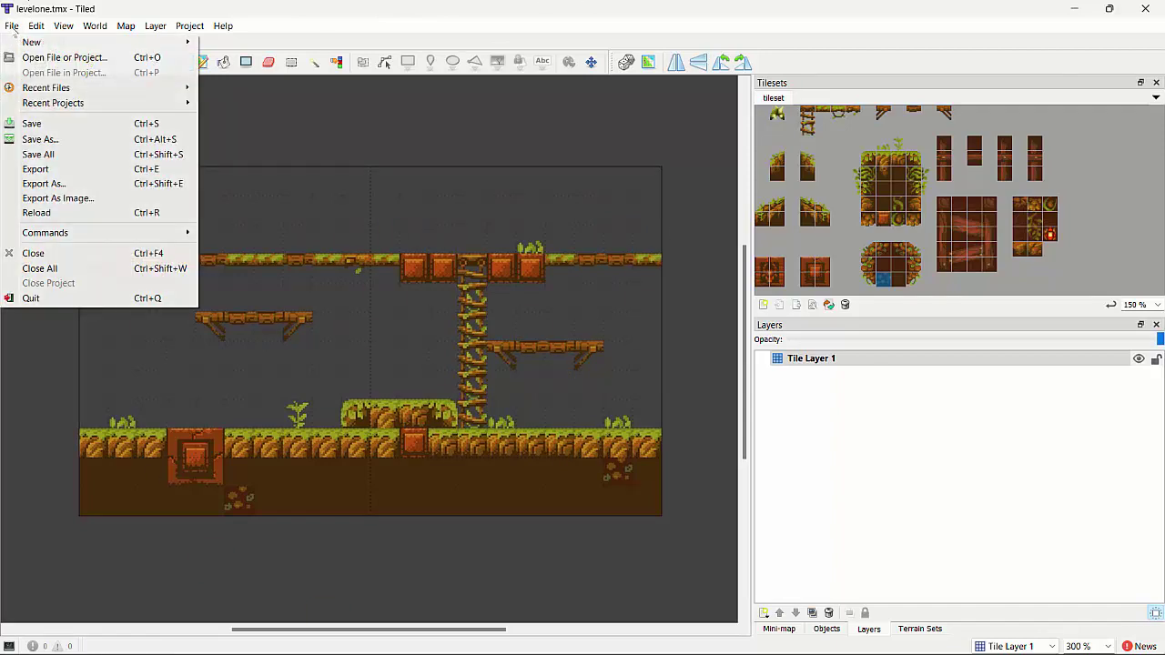
{"action": "left_click", "coordinate": [40, 139]}
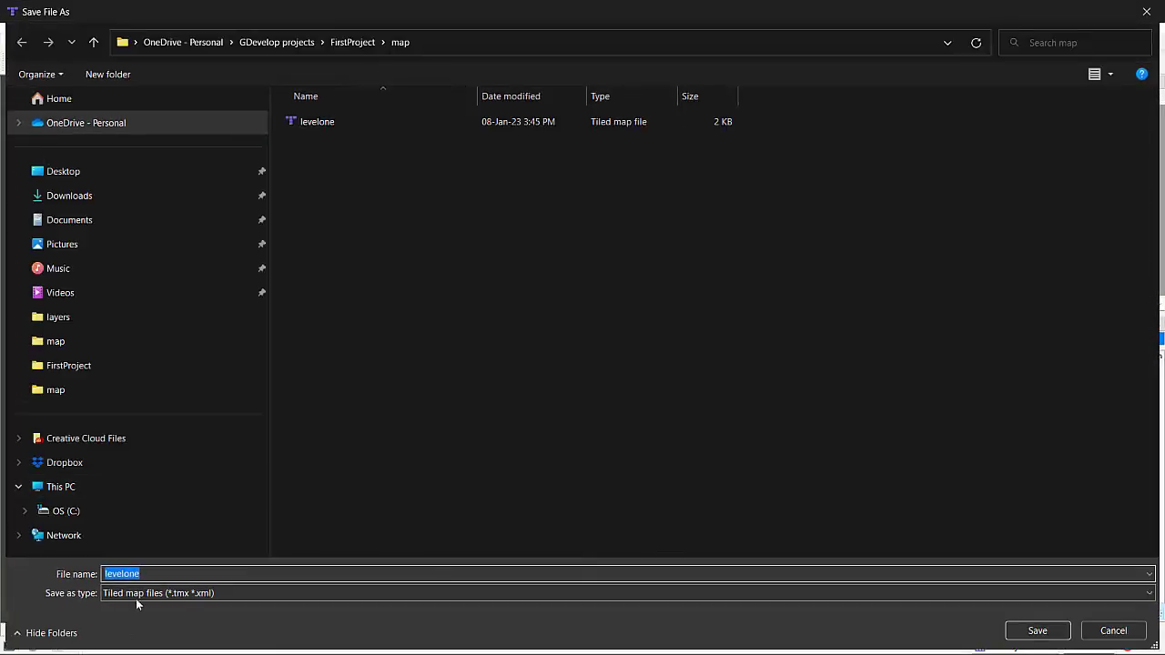
{"action": "left_click", "coordinate": [136, 592]}
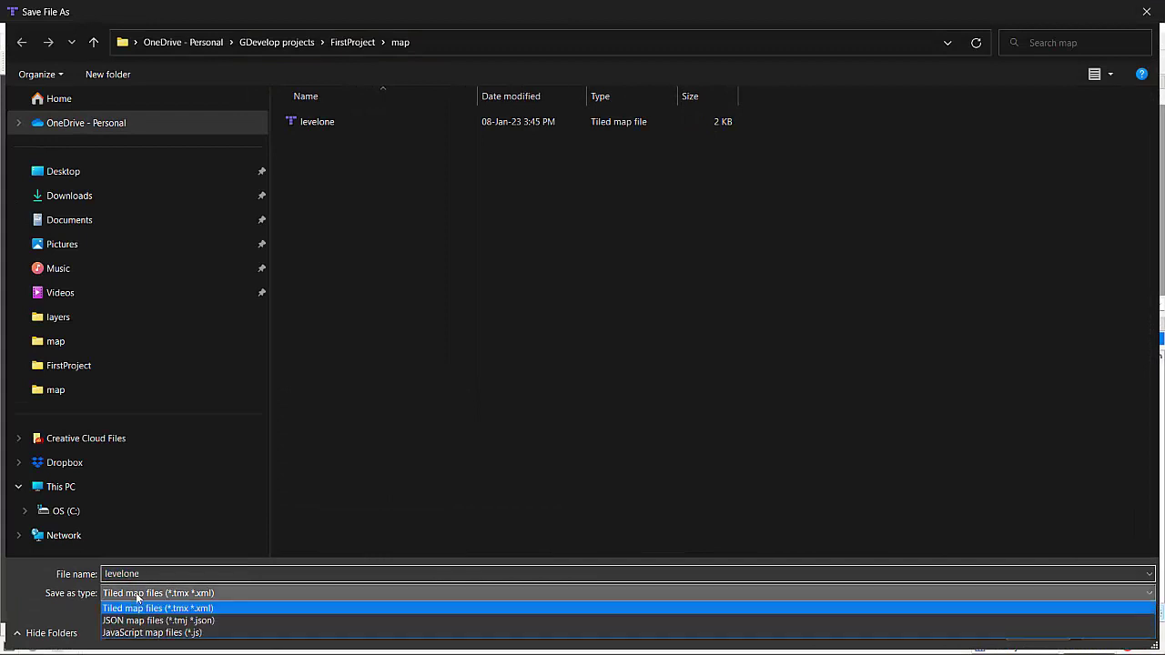
{"action": "left_click", "coordinate": [135, 621]}
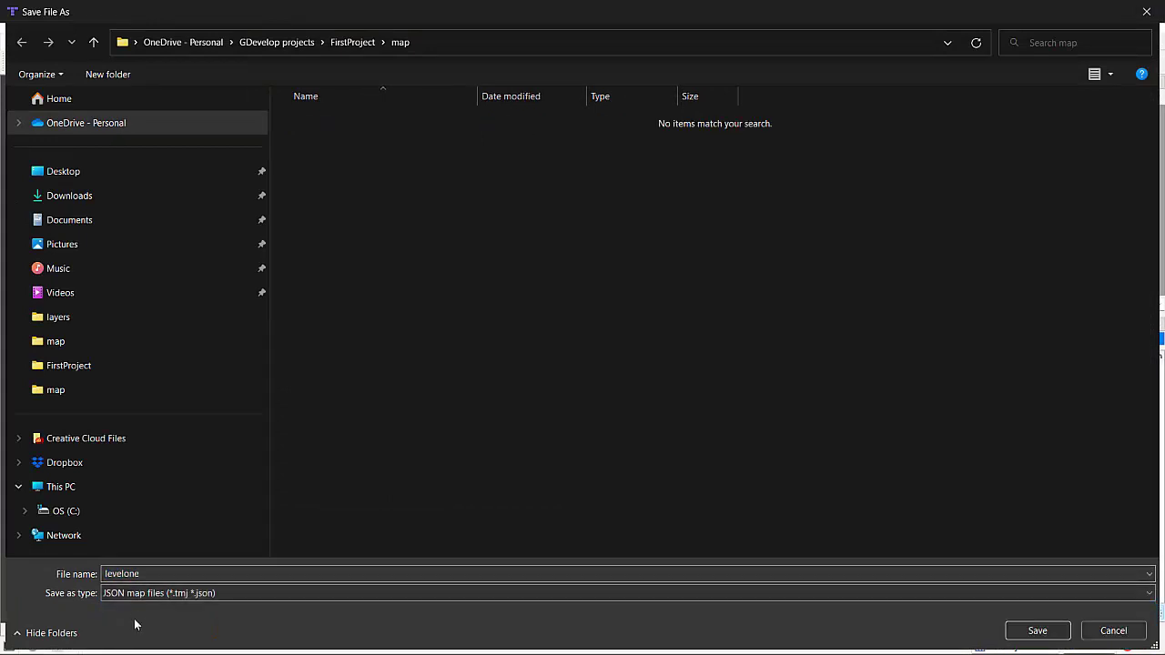
{"action": "left_click", "coordinate": [152, 572]}
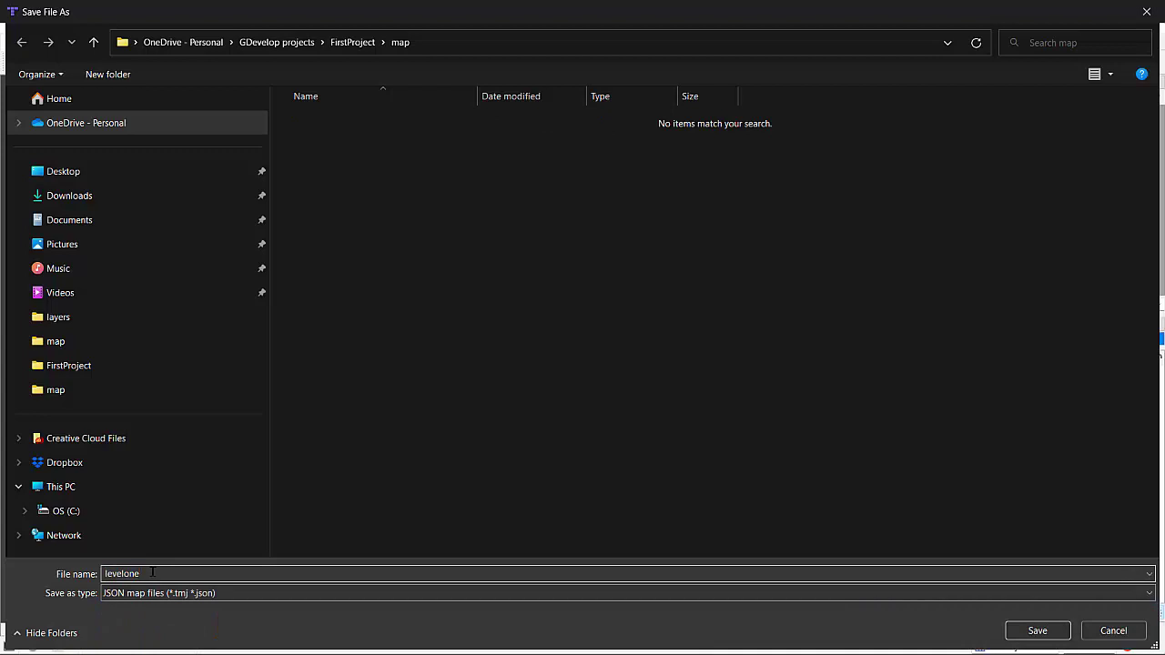
{"action": "type", "text": ".json"}
{"action": "left_click", "coordinate": [1037, 629]}
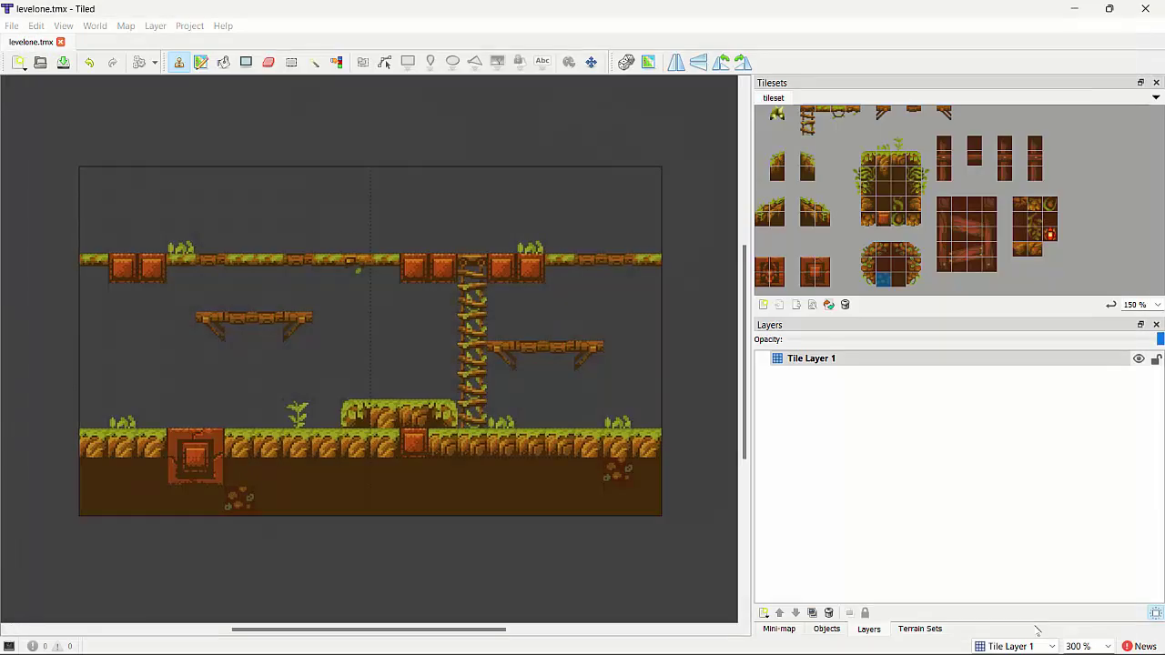
{"action": "left_click", "coordinate": [12, 26]}
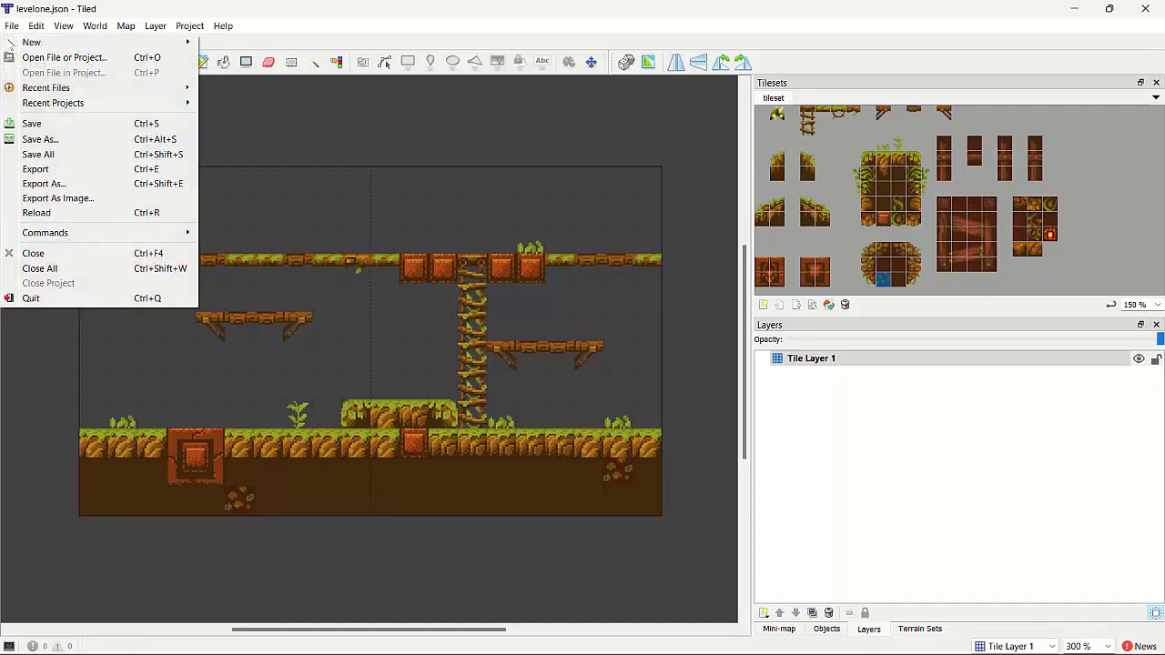
{"action": "left_click", "coordinate": [37, 122]}
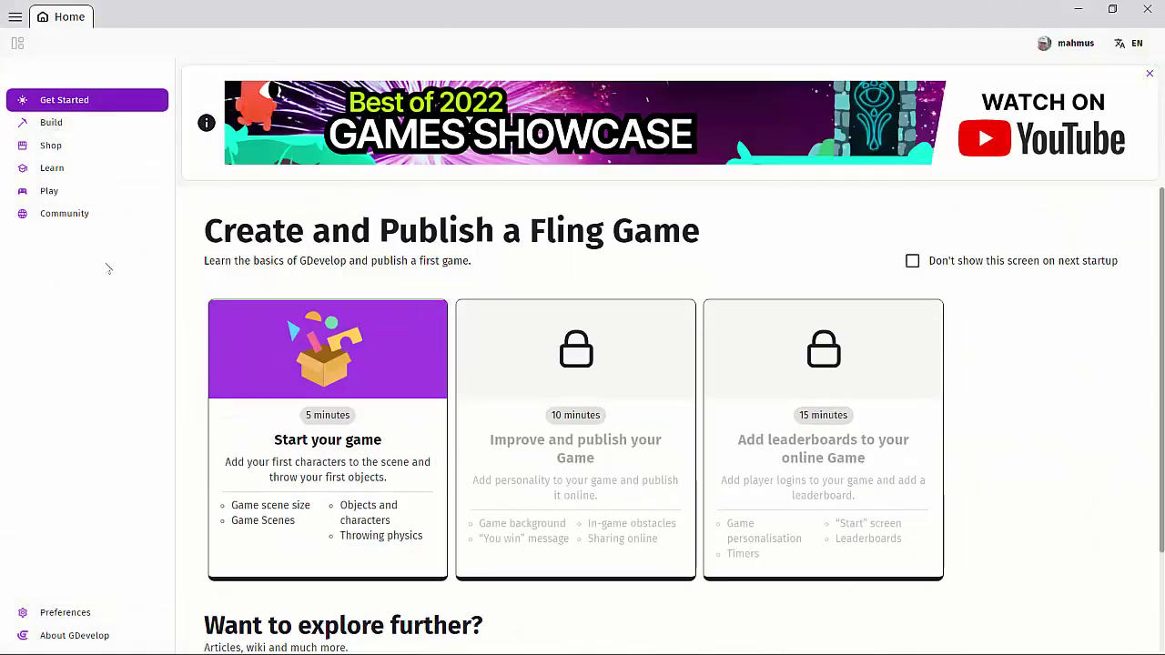
Switch to GDevelop and open the recent project 01_firstproject.json from the FirstProject folder
{"action": "left_click", "coordinate": [15, 16]}
{"action": "mouse_move", "coordinate": [39, 43]}
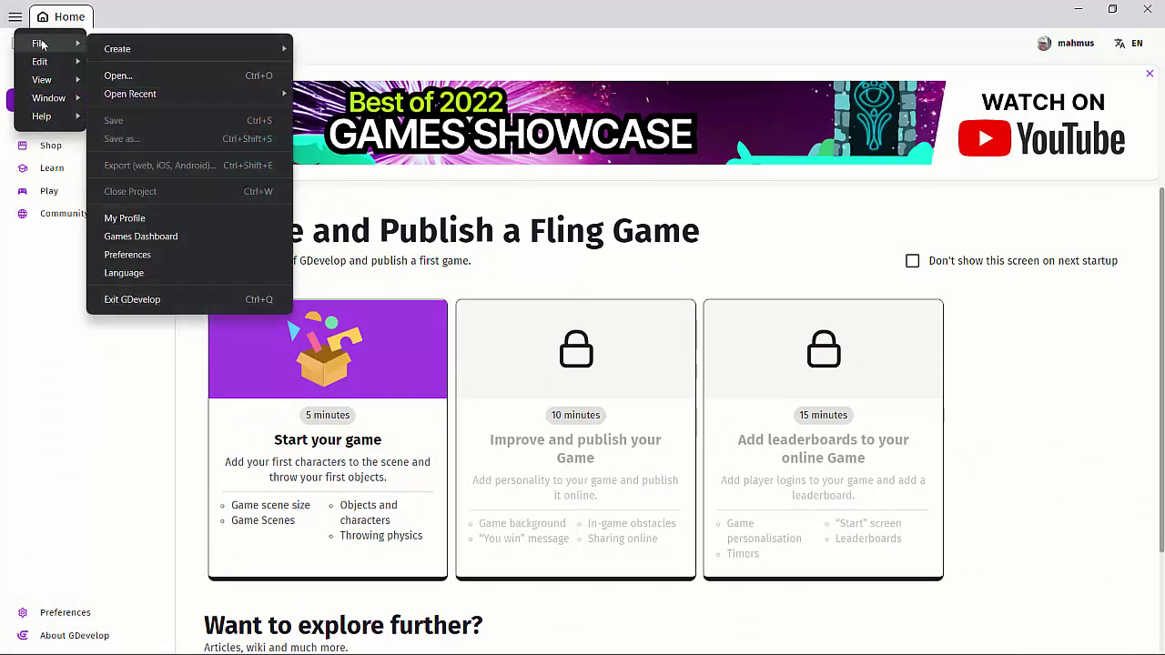
{"action": "mouse_move", "coordinate": [136, 94]}
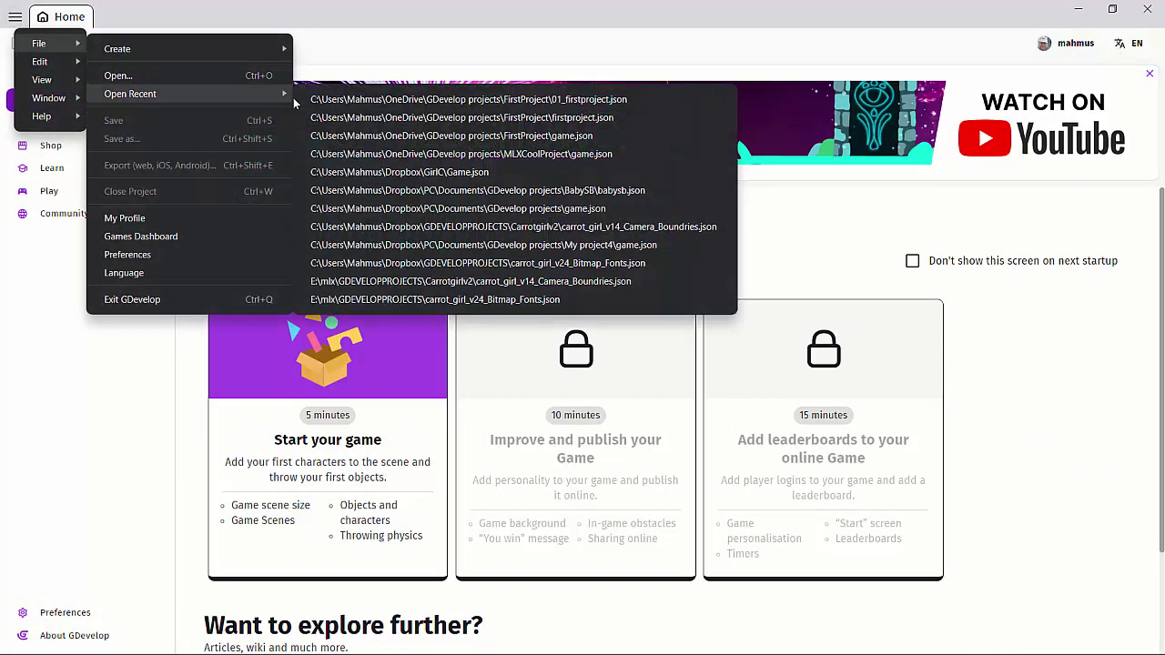
{"action": "left_click", "coordinate": [370, 102]}
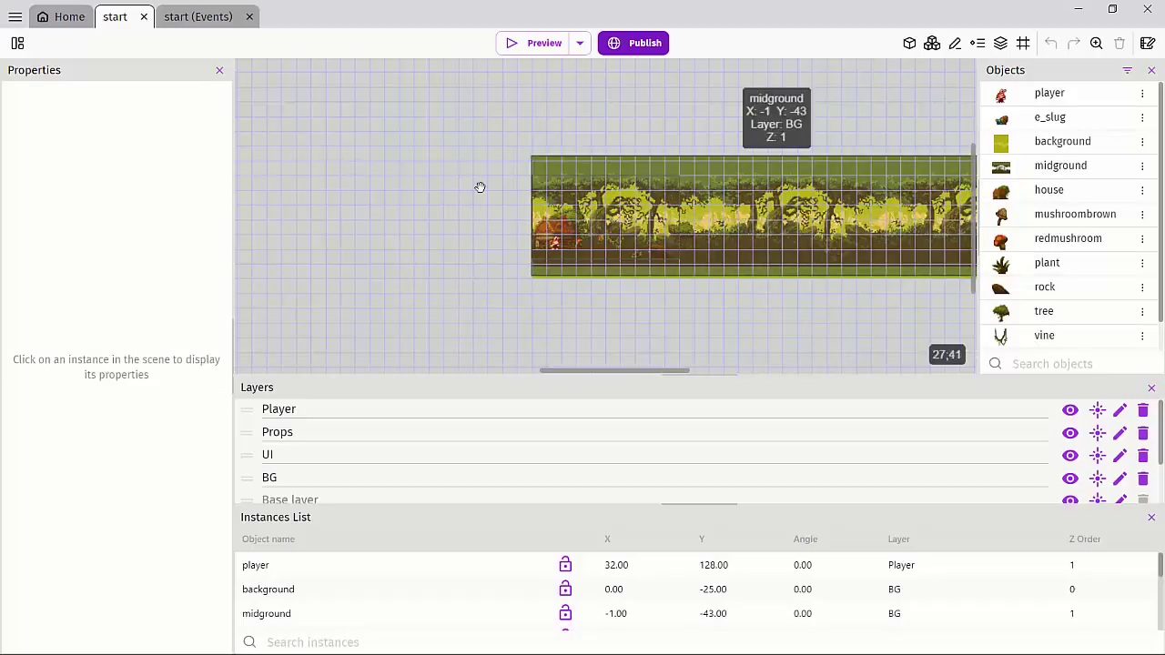
Add a new Tilemap object from scratch to the start scene
{"action": "scroll", "coordinate": [655, 223], "scroll_direction": "right", "scroll_amount": 4}
{"action": "scroll", "coordinate": [1045, 280], "scroll_direction": "down", "scroll_amount": 1}
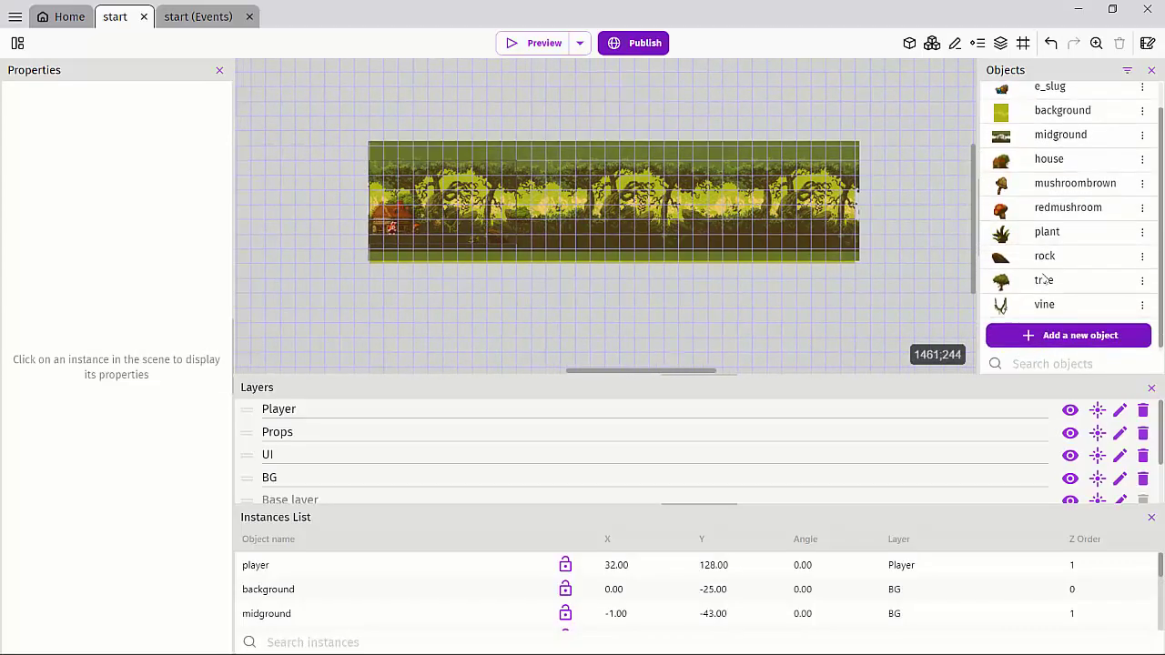
{"action": "left_click", "coordinate": [1046, 335]}
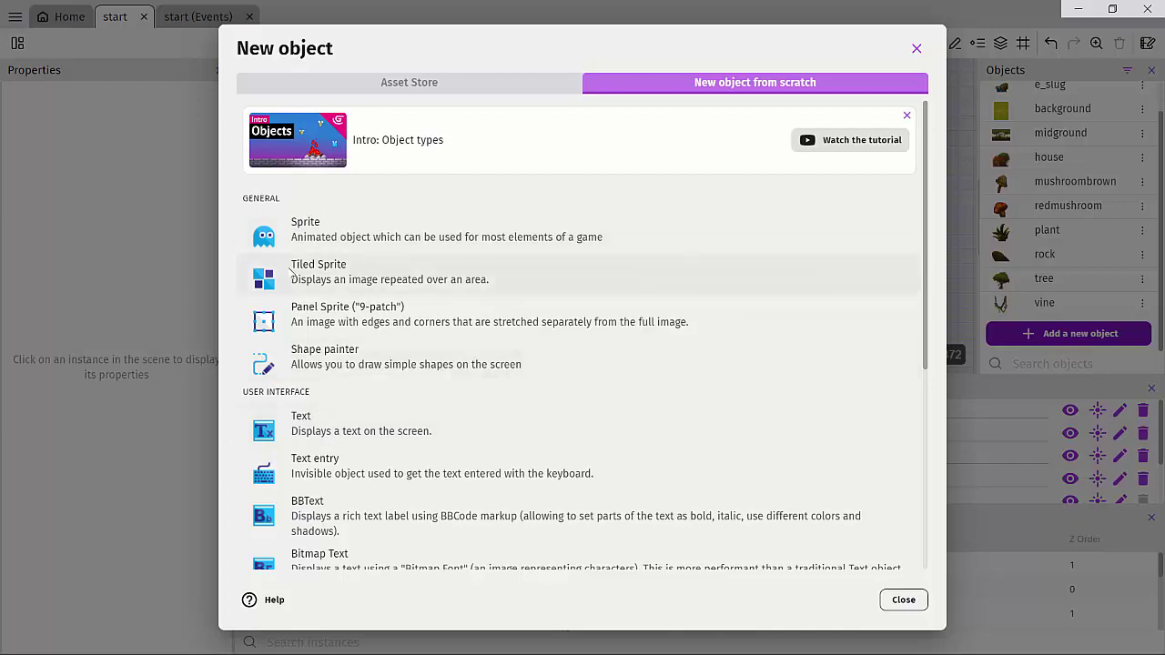
{"action": "scroll", "coordinate": [309, 288], "scroll_direction": "down", "scroll_amount": 4}
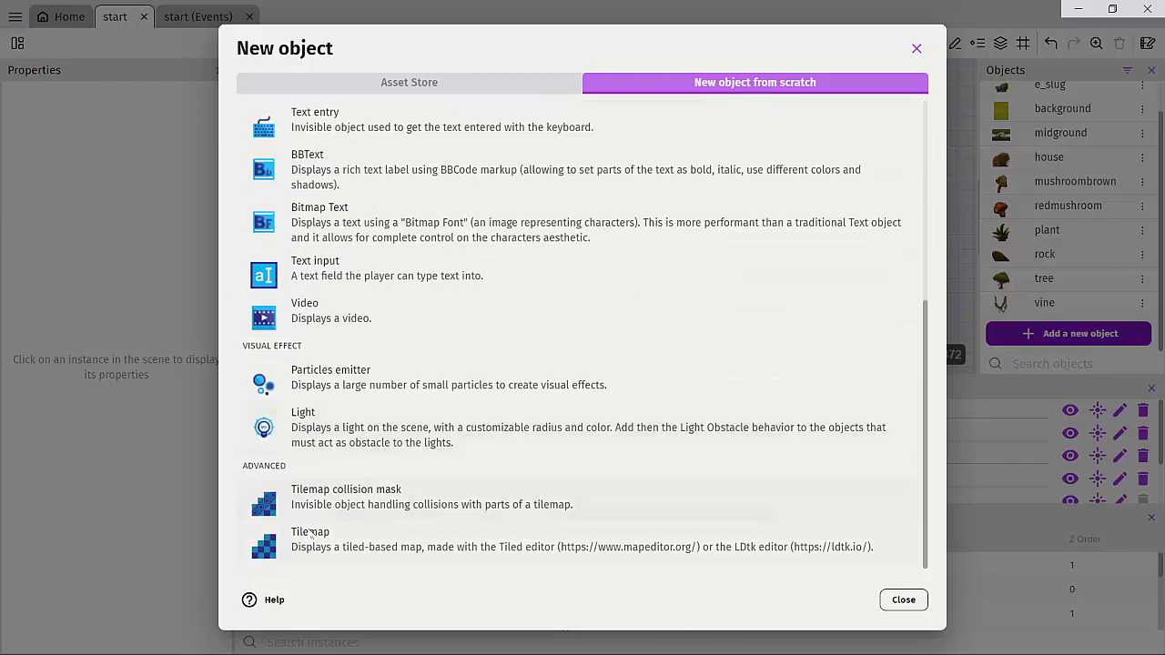
{"action": "left_click", "coordinate": [310, 532]}
{"action": "scroll", "coordinate": [474, 461], "scroll_direction": "down", "scroll_amount": 3}
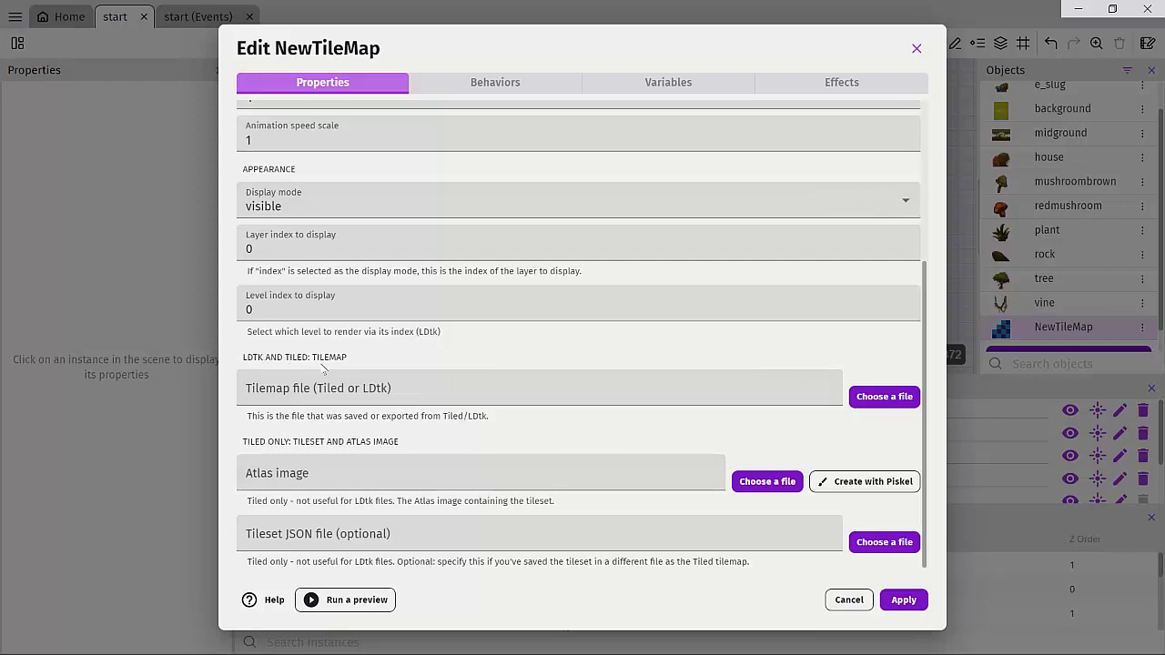
Set the new object's tilemap file to levelone.json from the FirstProject map folder
{"action": "left_click", "coordinate": [819, 389]}
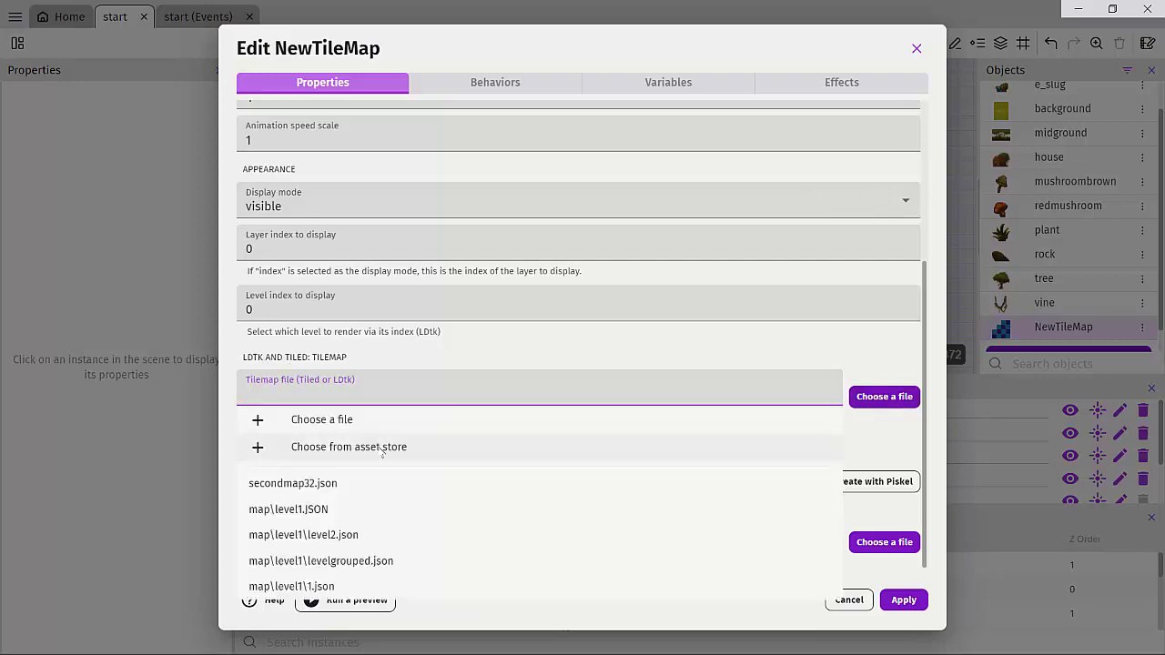
{"action": "left_click", "coordinate": [357, 420]}
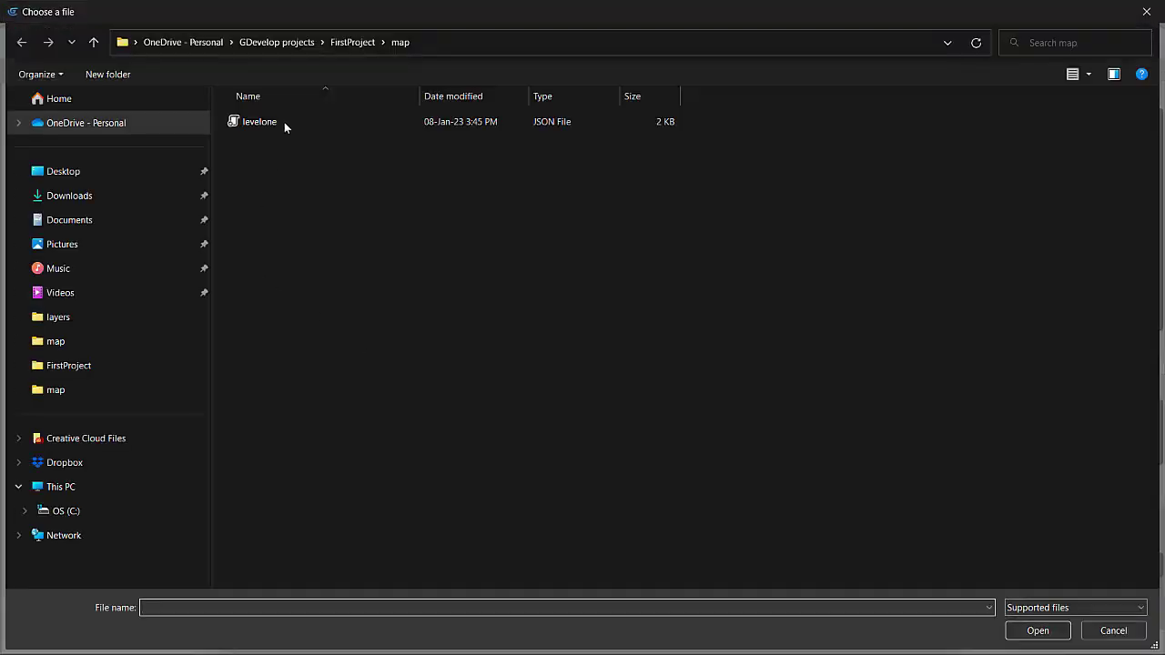
{"action": "left_click", "coordinate": [333, 47]}
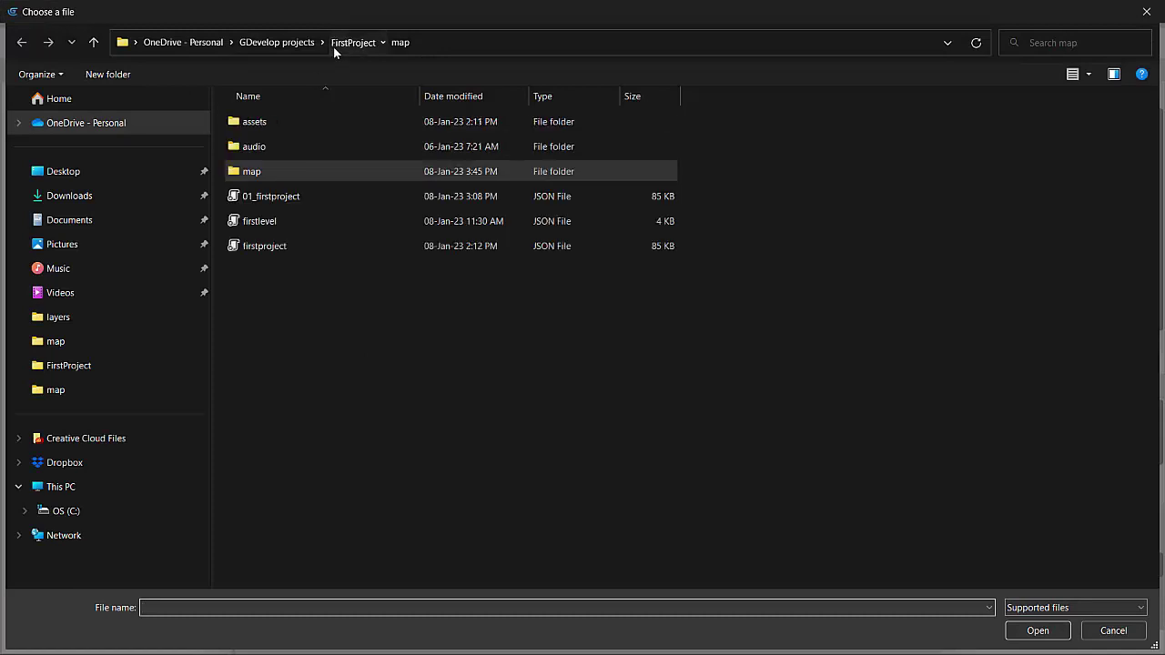
{"action": "double_click", "coordinate": [256, 170]}
{"action": "left_click", "coordinate": [257, 124]}
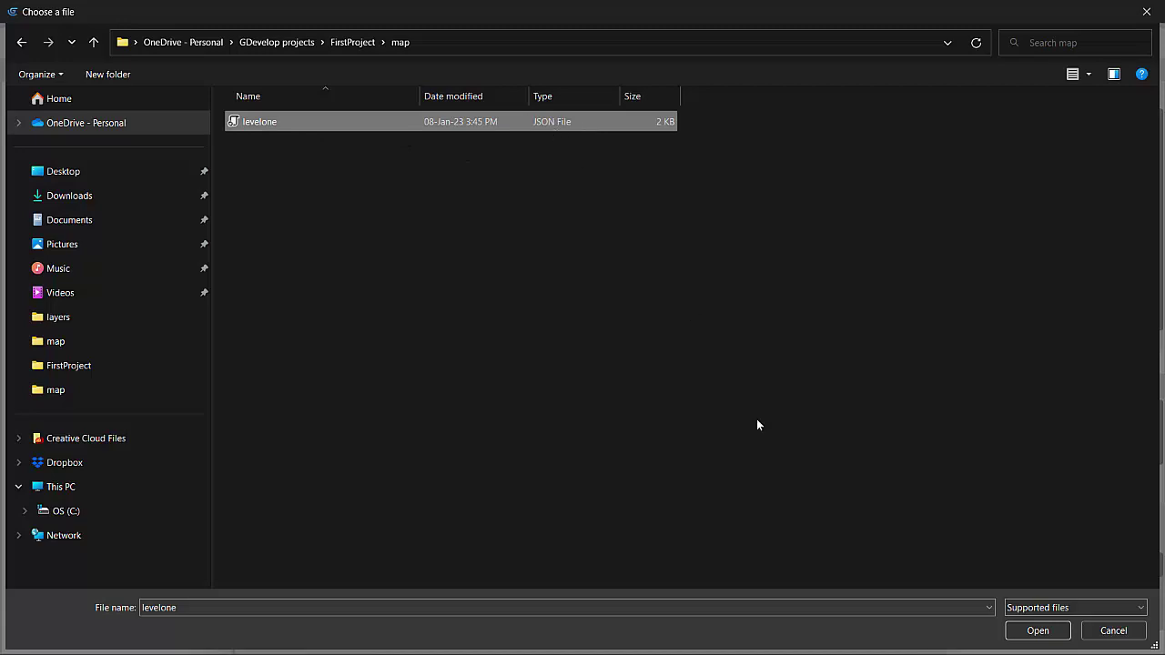
{"action": "left_click", "coordinate": [1037, 631]}
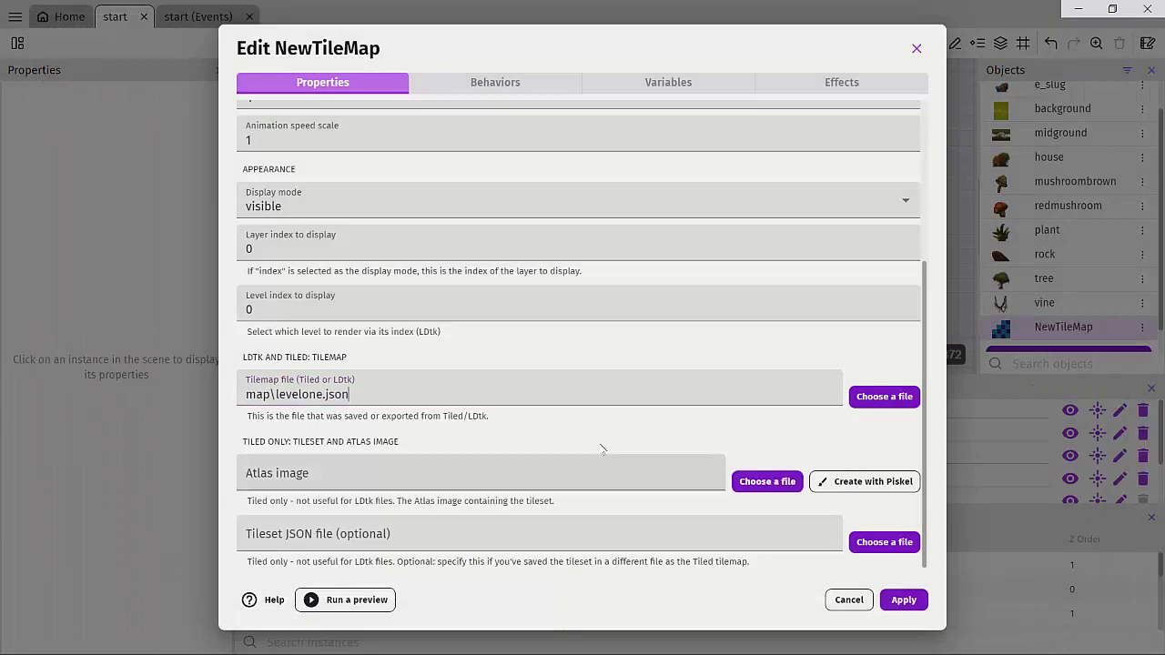
Set the tilemap's atlas image to the tileset image from the environment layers folder and apply the object settings
{"action": "left_click", "coordinate": [714, 473]}
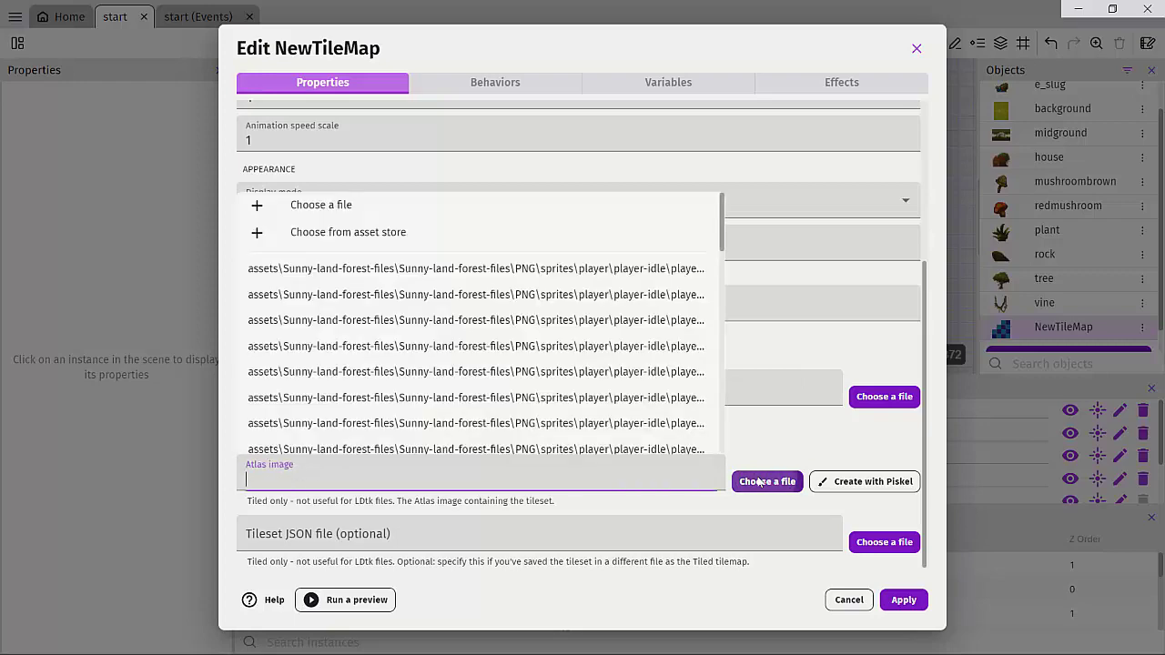
{"action": "left_click", "coordinate": [323, 205]}
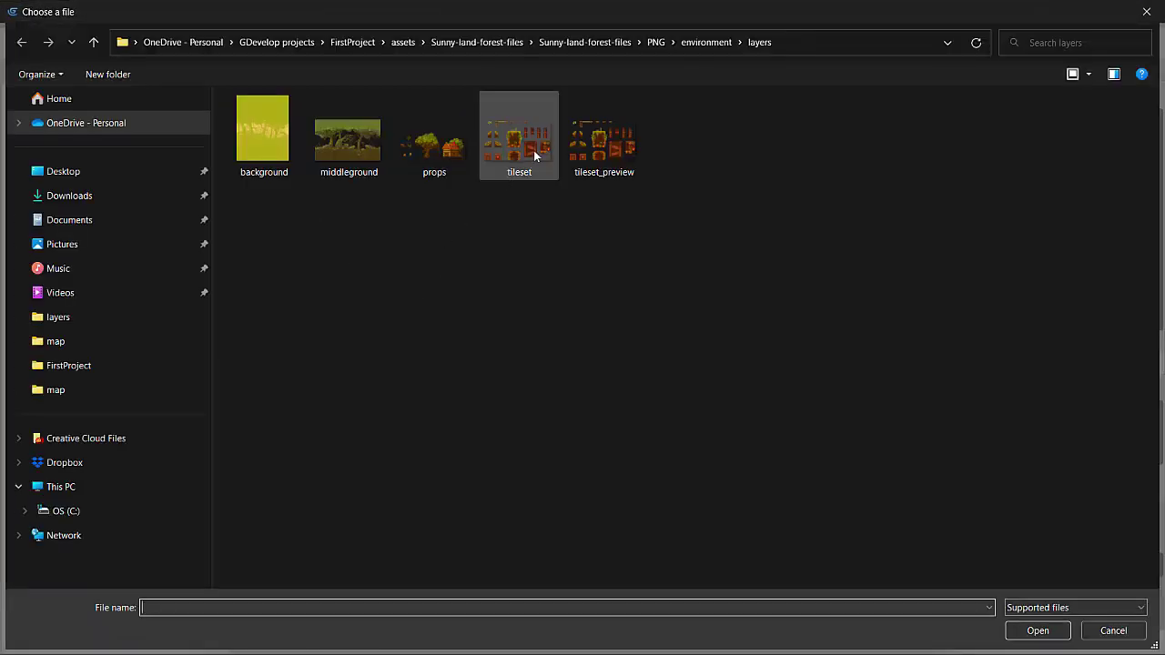
{"action": "left_click", "coordinate": [506, 152]}
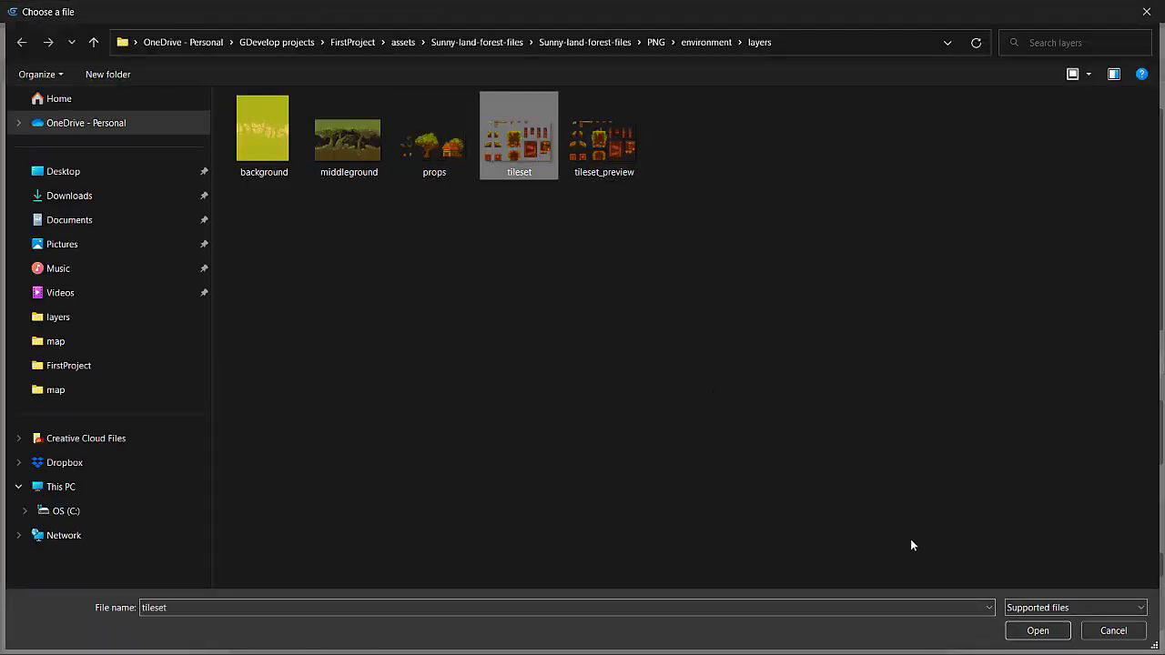
{"action": "left_click", "coordinate": [1034, 630]}
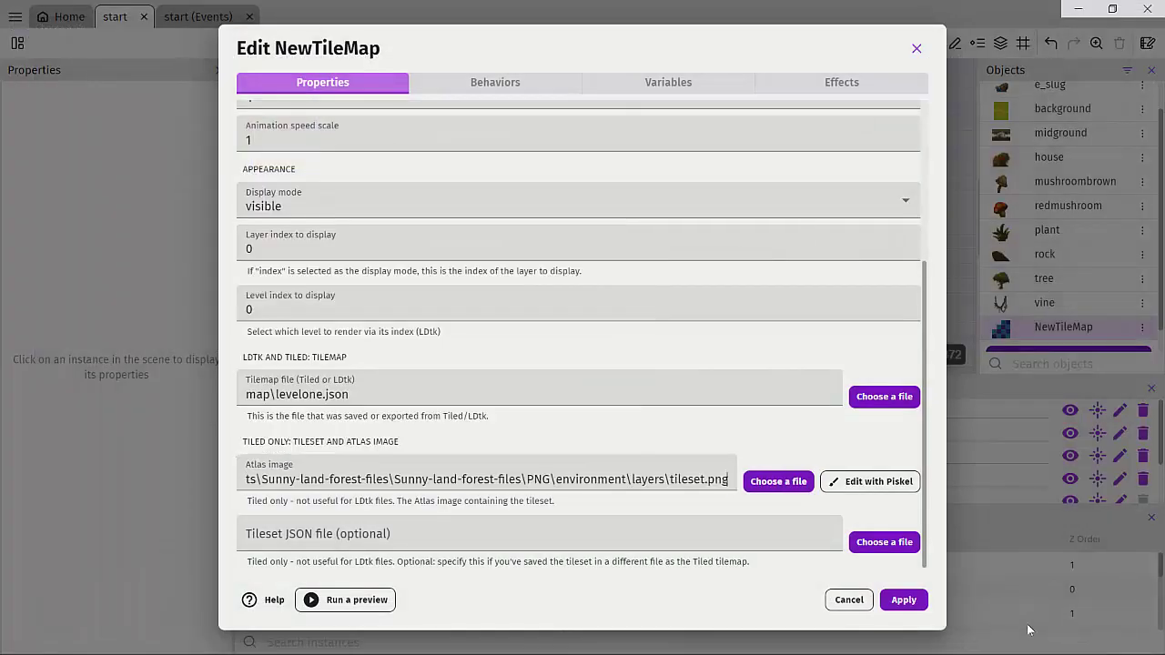
{"action": "left_click", "coordinate": [904, 600]}
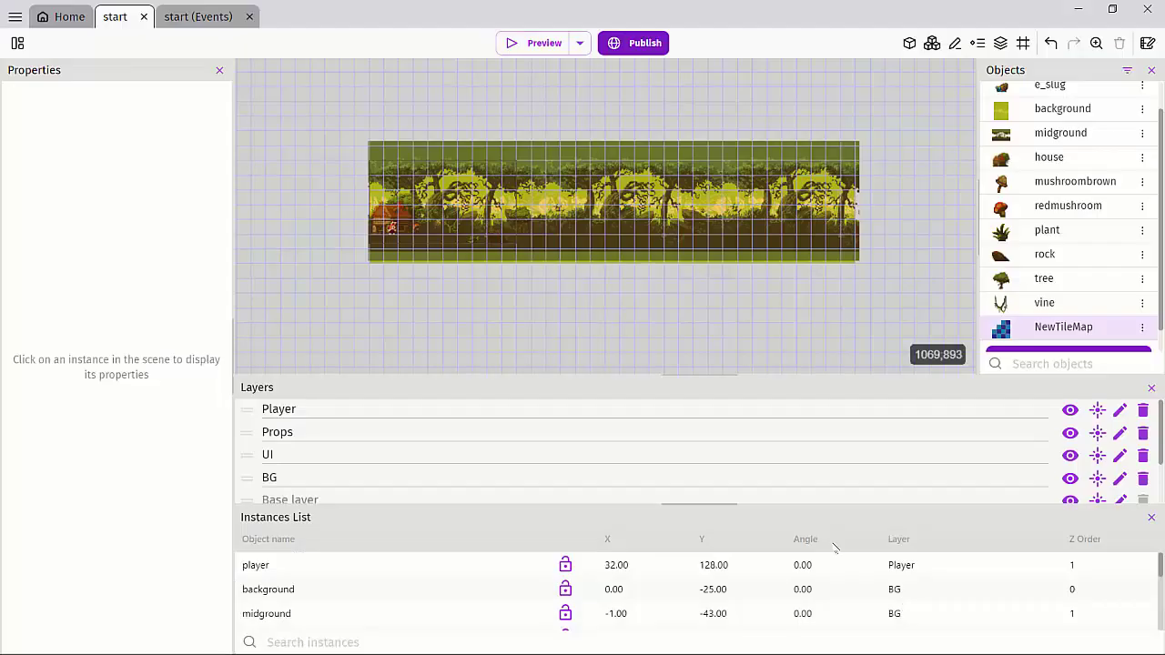
Place a NewTileMap instance in the scene to the left of the forest background at X -352, Y 0
{"action": "left_click_drag", "start_coordinate": [1005, 333], "coordinate": [266, 135]}
{"action": "scroll", "coordinate": [330, 210], "scroll_direction": "up", "scroll_amount": 1, "text": "ctrl"}
{"action": "scroll", "coordinate": [330, 210], "scroll_direction": "up", "scroll_amount": 1, "text": "ctrl"}
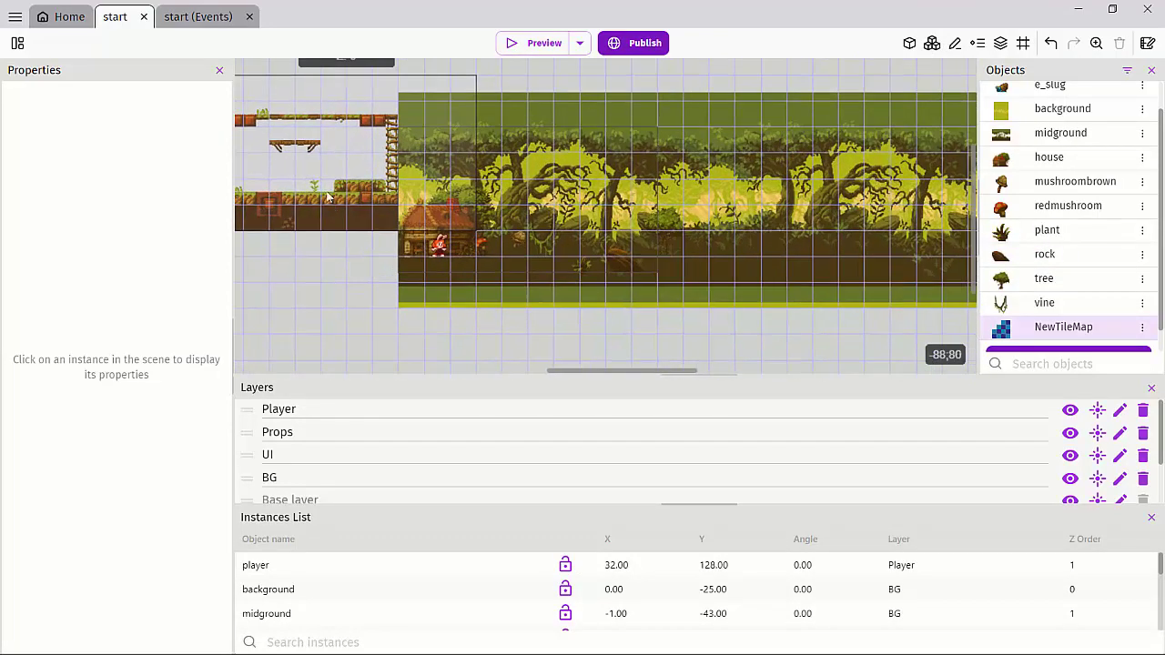
{"action": "middle_click_drag", "start_coordinate": [330, 196], "coordinate": [494, 201]}
{"action": "left_click_drag", "start_coordinate": [492, 201], "coordinate": [354, 249]}
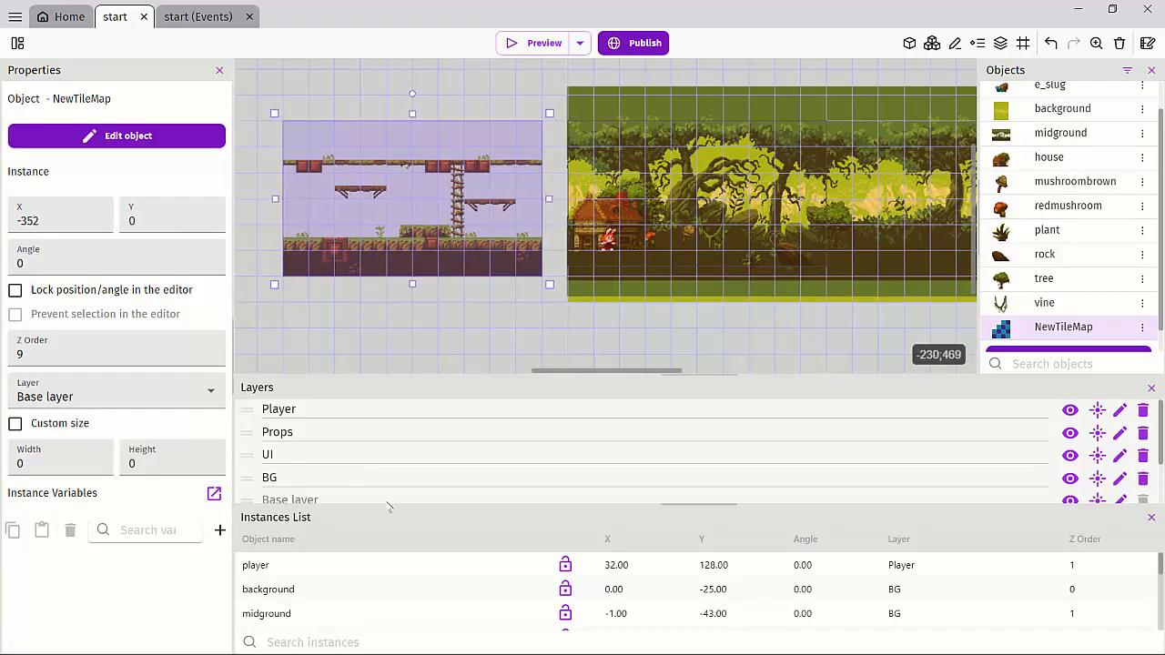
Close the instances list, add a layer named levelmap, and order it between the Player and Props layers
{"action": "left_click", "coordinate": [1152, 518]}
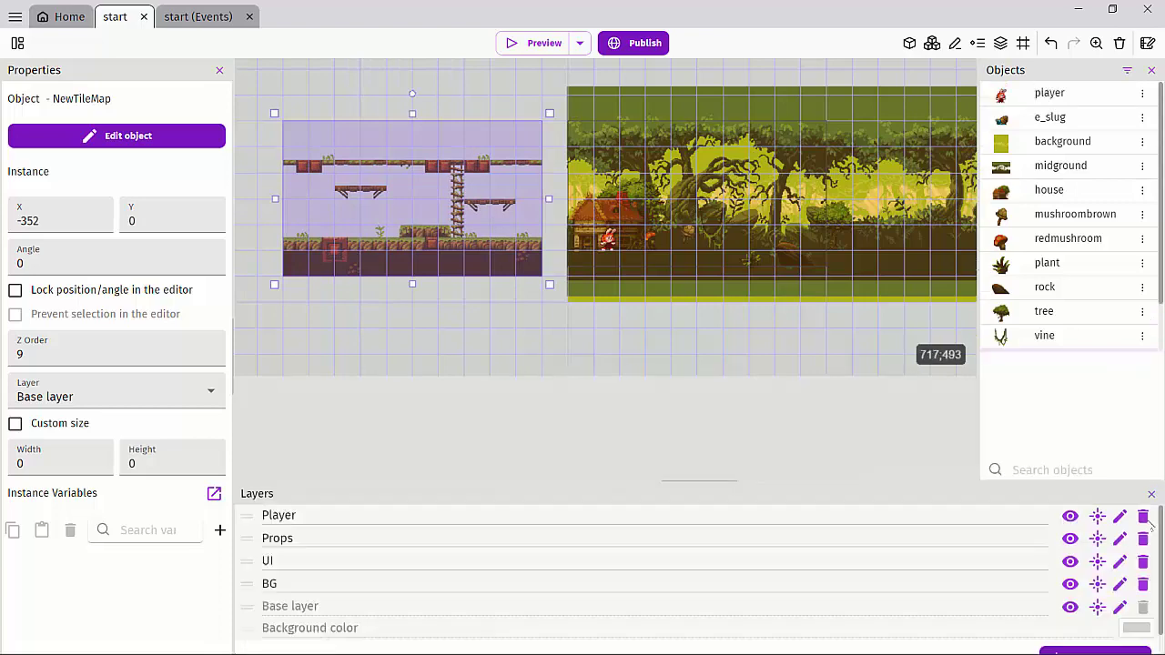
{"action": "scroll", "coordinate": [1007, 577], "scroll_direction": "down", "scroll_amount": 1}
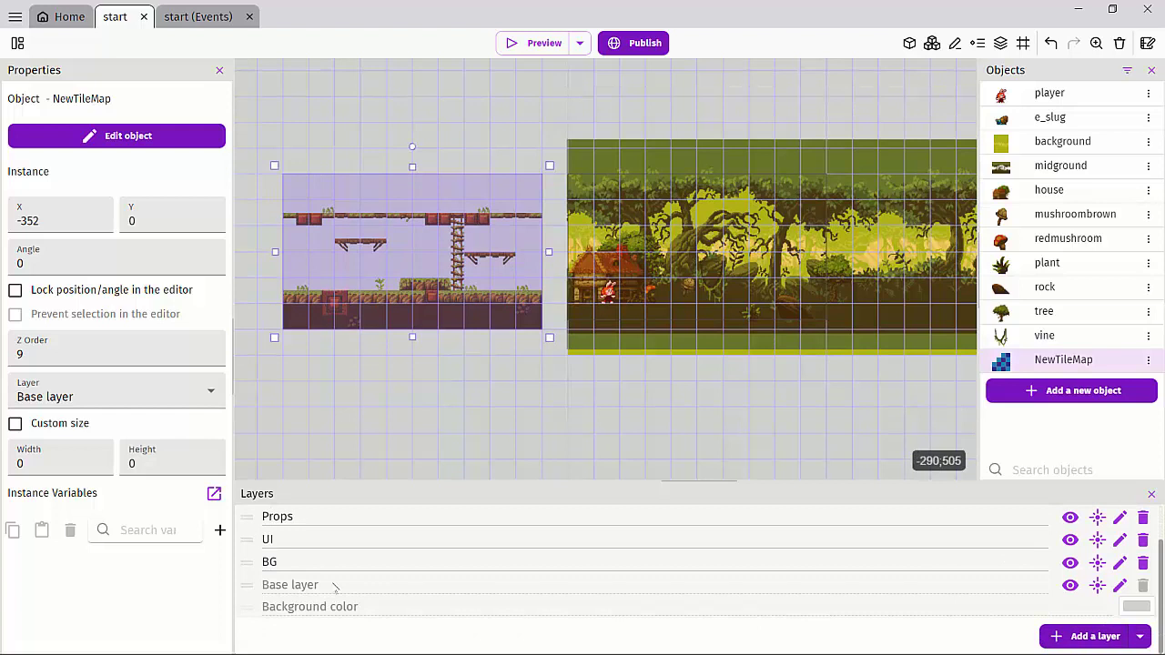
{"action": "scroll", "coordinate": [300, 560], "scroll_direction": "up", "scroll_amount": 2}
{"action": "left_click", "coordinate": [328, 512]}
{"action": "left_click_drag", "start_coordinate": [328, 511], "coordinate": [240, 516]}
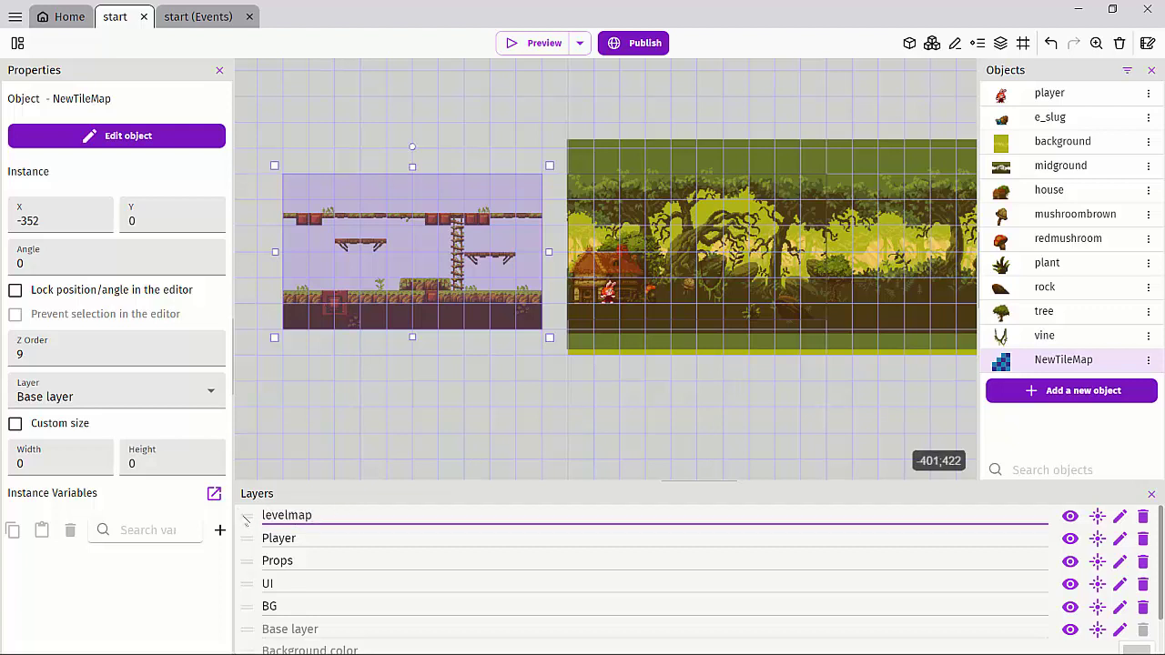
{"action": "left_click_drag", "start_coordinate": [246, 519], "coordinate": [245, 565]}
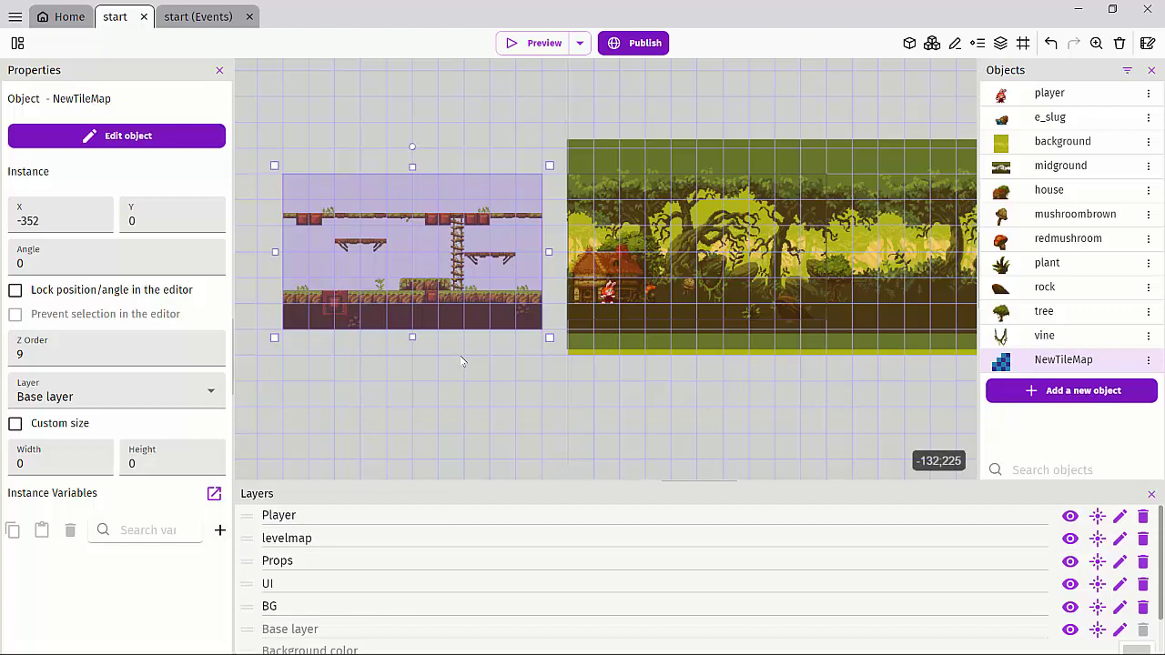
Assign the tilemap instance to the levelmap layer and move it over the background to X 0, Y 32
{"action": "left_click", "coordinate": [91, 397]}
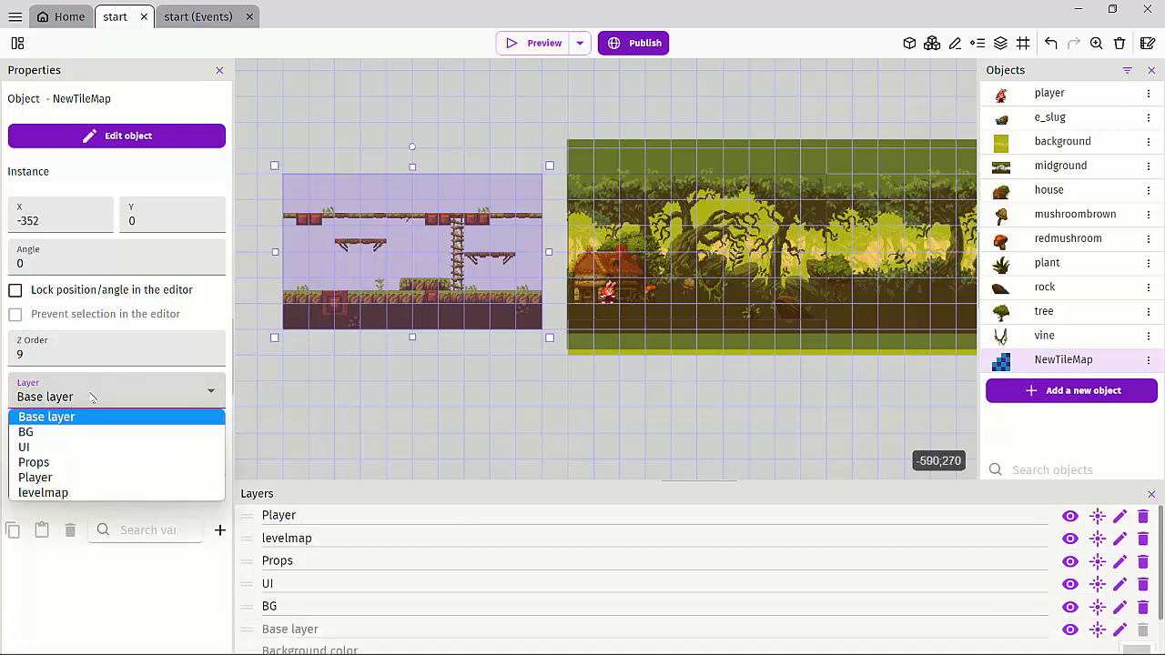
{"action": "left_click", "coordinate": [44, 492]}
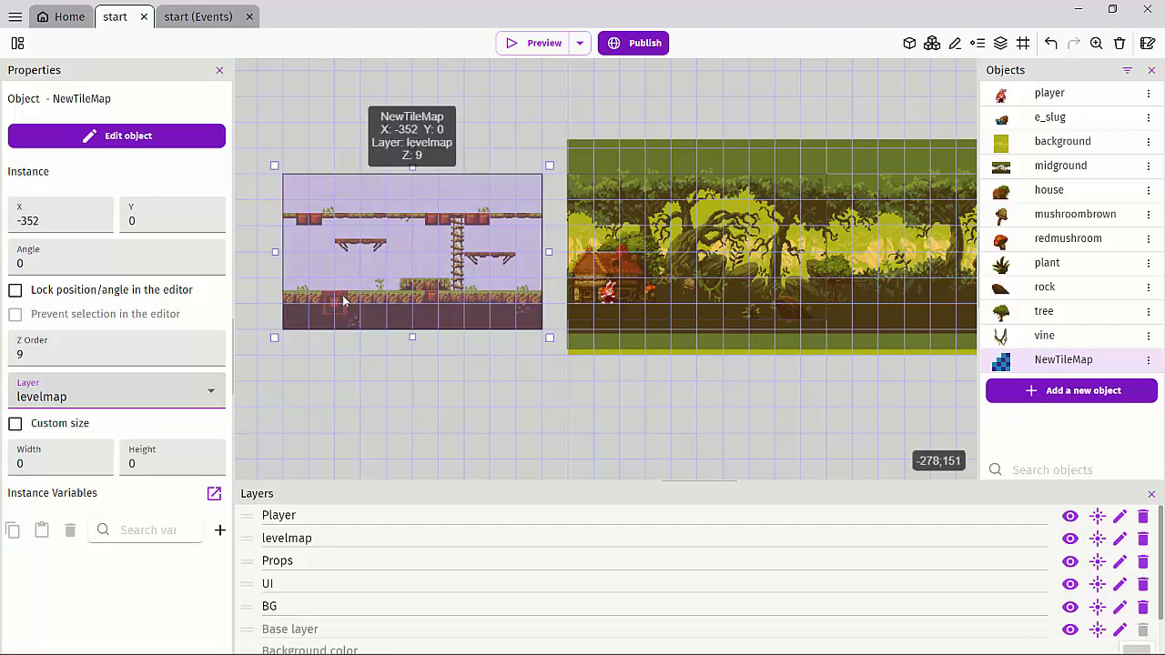
{"action": "left_click_drag", "start_coordinate": [343, 301], "coordinate": [629, 321]}
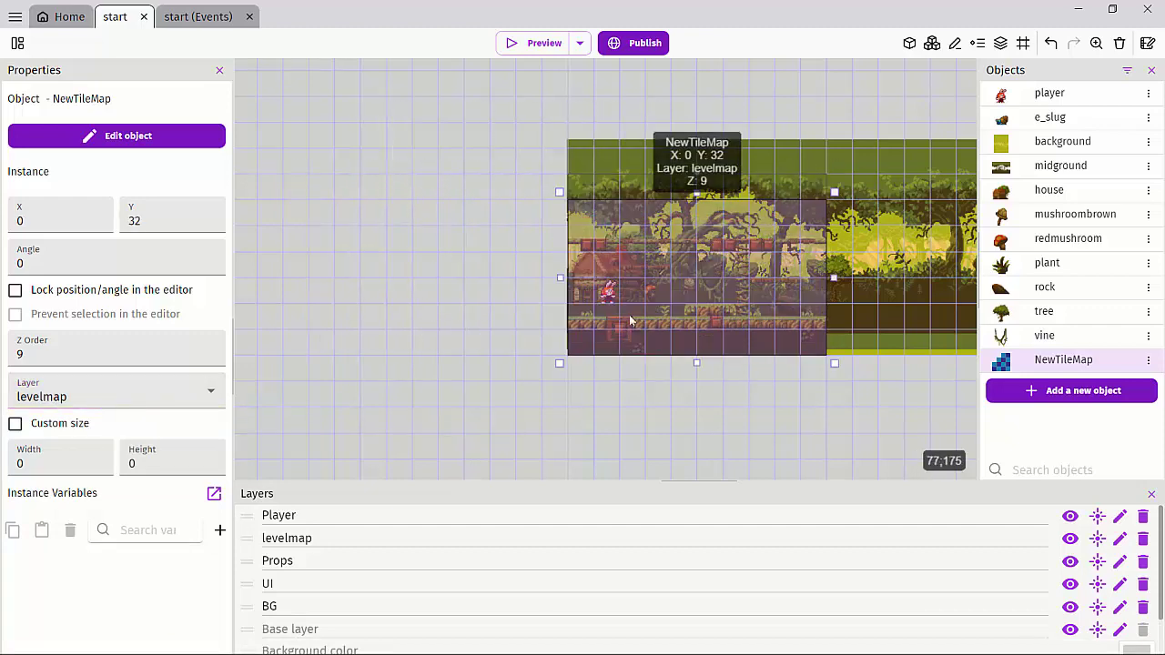
{"action": "scroll", "coordinate": [630, 320], "scroll_direction": "up", "scroll_amount": 8, "text": "ctrl"}
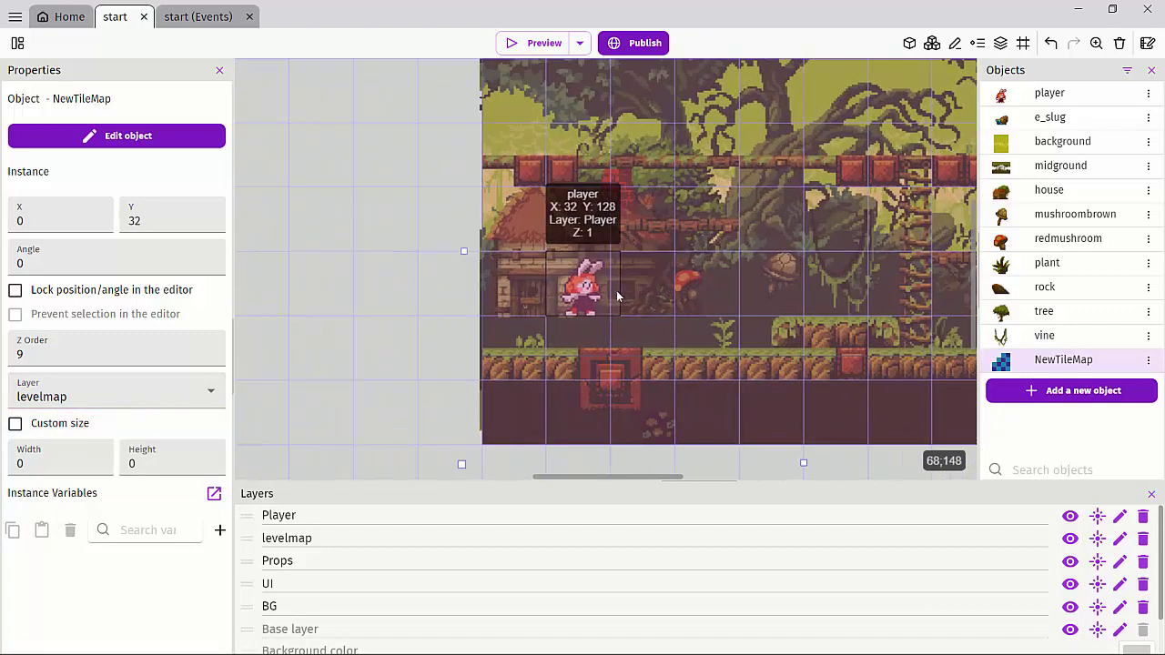
{"action": "scroll", "coordinate": [616, 291], "scroll_direction": "down", "scroll_amount": 5, "text": "ctrl"}
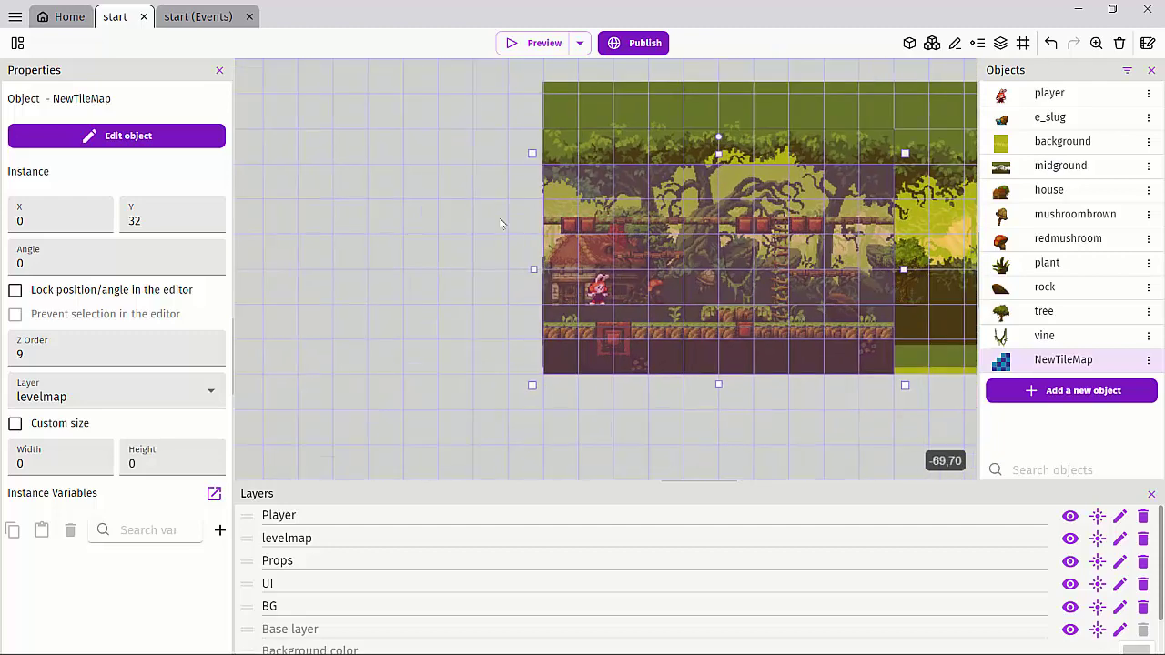
{"action": "mouse_move", "coordinate": [571, 262]}
{"action": "left_mouse_down"}
{"action": "mouse_move", "coordinate": [571, 236]}
{"action": "mouse_move", "coordinate": [574, 247]}
{"action": "left_mouse_up"}
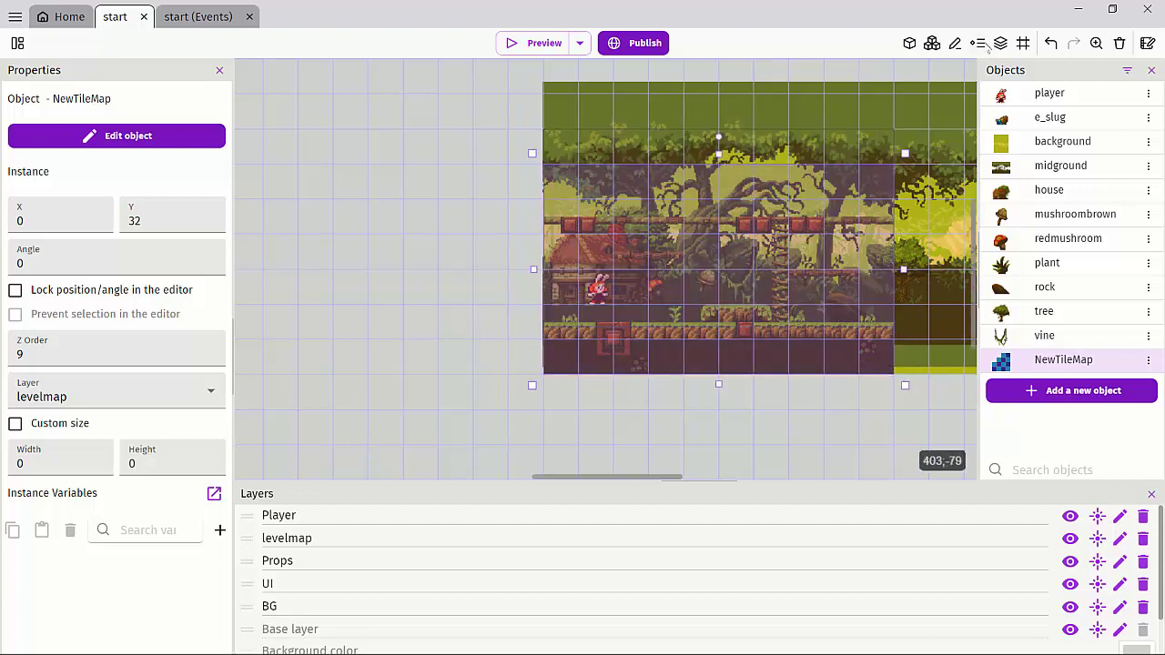
Preview the start scene in a maximized window to check the tilemap, dismissing the login notice, and close the preview
{"action": "left_click", "coordinate": [514, 49]}
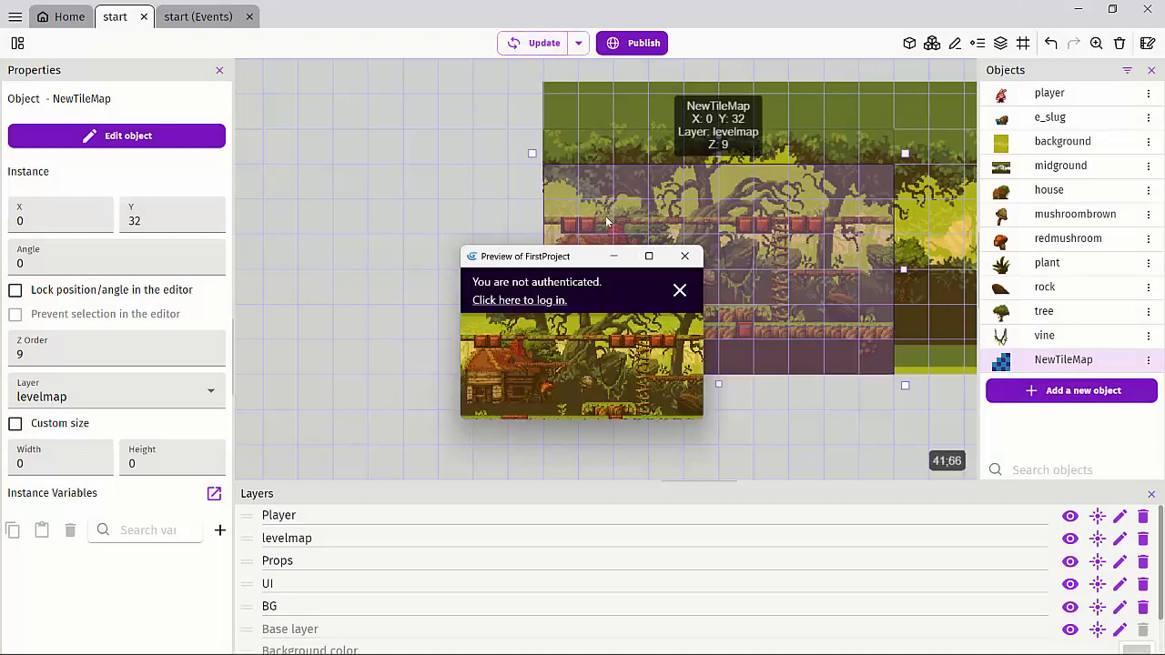
{"action": "left_click", "coordinate": [675, 288]}
{"action": "left_click", "coordinate": [648, 256]}
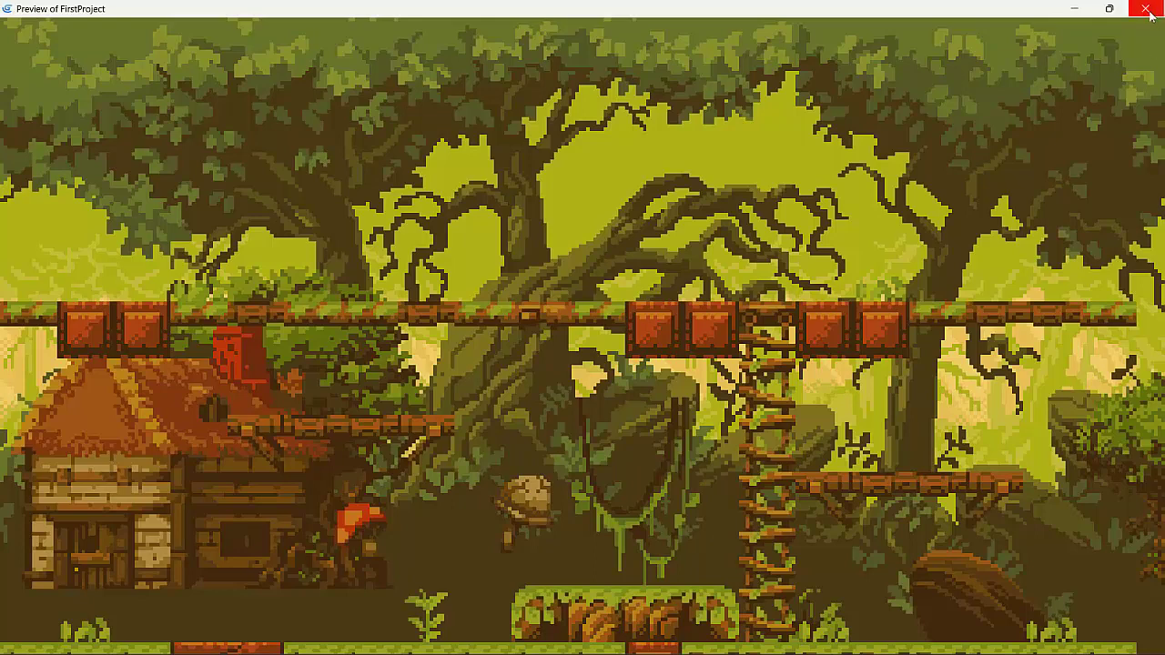
{"action": "left_click", "coordinate": [1144, 9]}
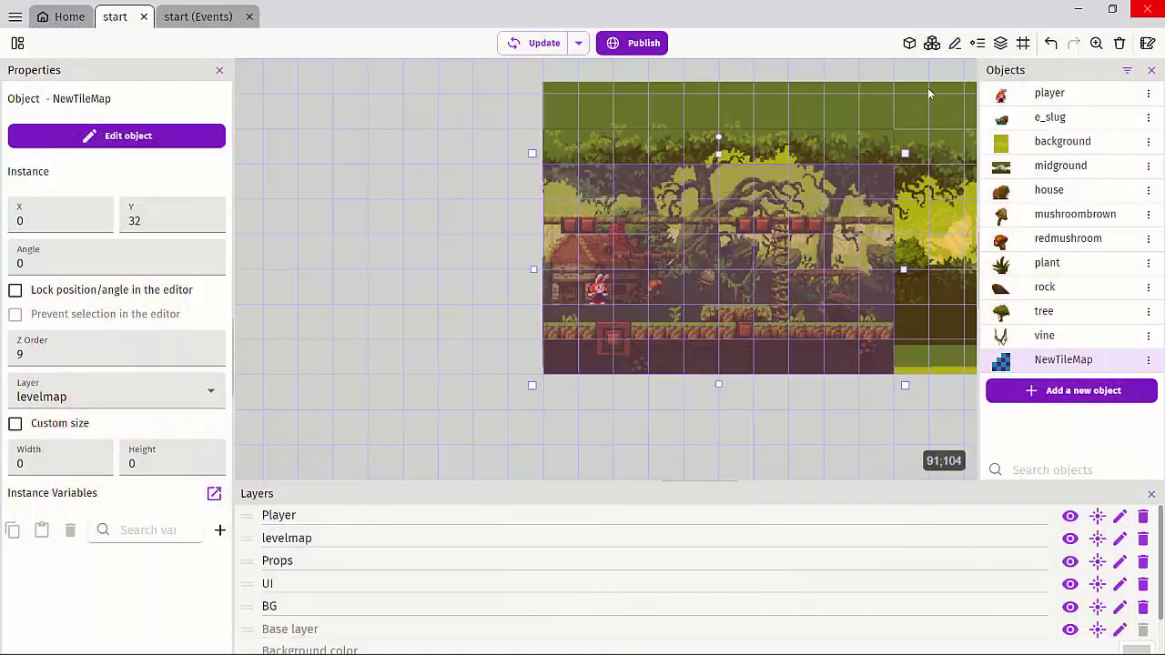
Hide the grid in the scene editor
{"action": "scroll", "coordinate": [620, 312], "scroll_direction": "up", "scroll_amount": 5, "text": "ctrl"}
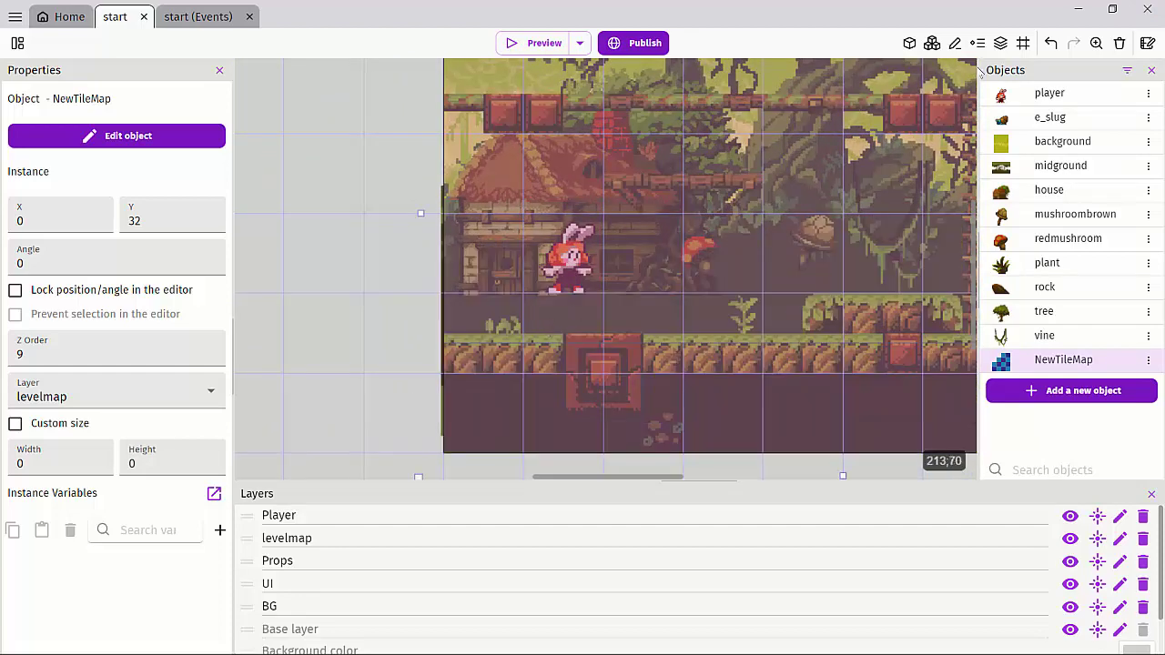
{"action": "left_click", "coordinate": [1024, 43]}
{"action": "left_click", "coordinate": [1066, 85]}
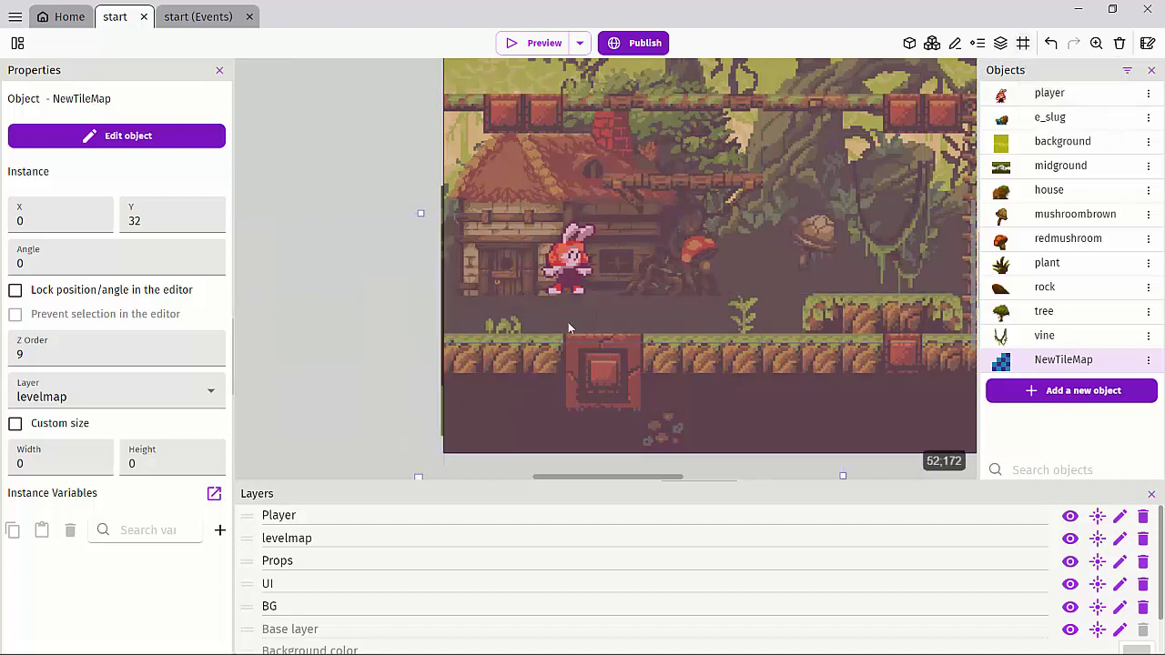
Move the tilemap up to X 0, Y 17 so its ground meets the player's feet
{"action": "scroll", "coordinate": [539, 358], "scroll_direction": "down", "scroll_amount": 3}
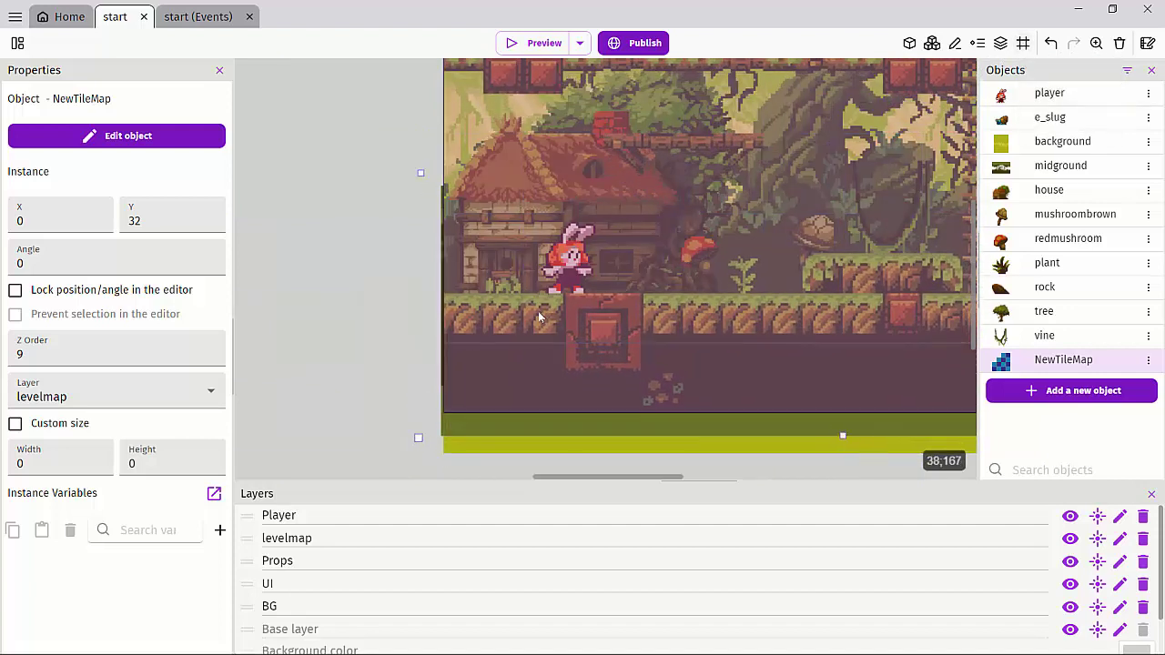
{"action": "left_click_drag", "start_coordinate": [538, 311], "coordinate": [537, 315]}
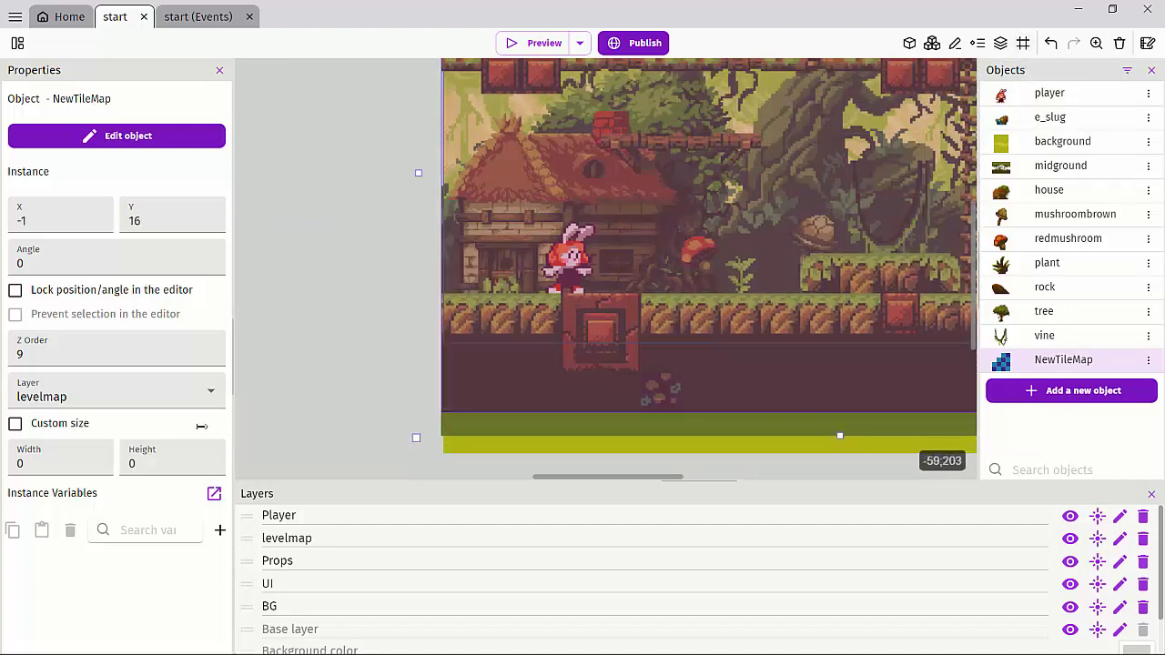
{"action": "scroll", "coordinate": [483, 315], "scroll_direction": "up", "scroll_amount": 2}
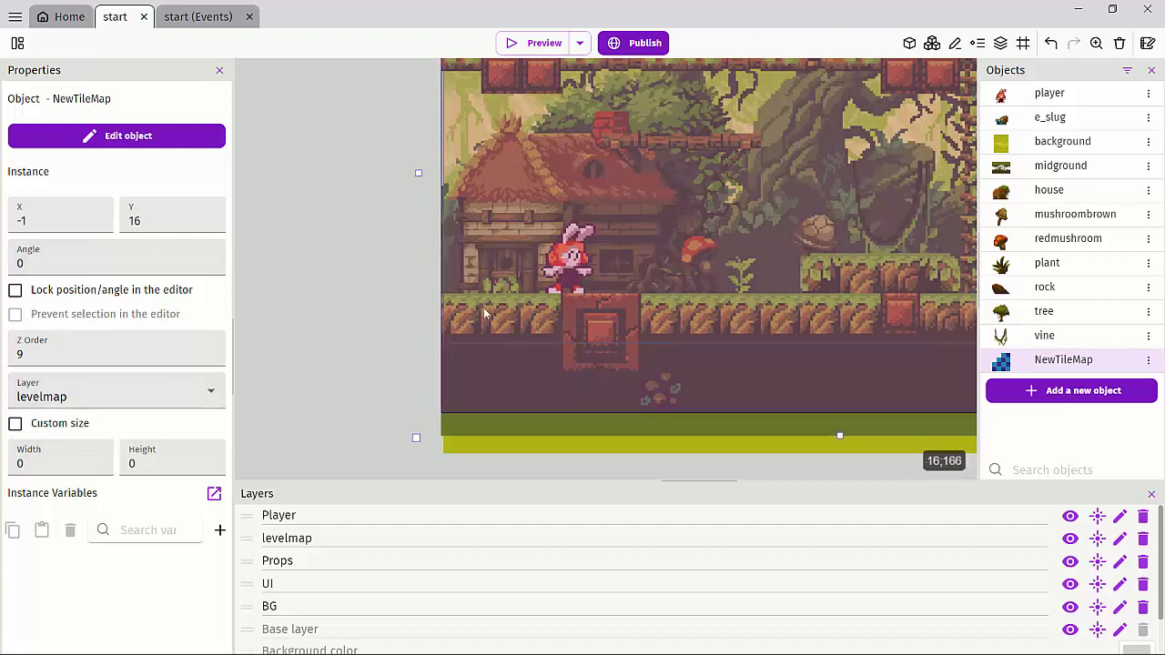
{"action": "left_click_drag", "start_coordinate": [487, 339], "coordinate": [484, 307]}
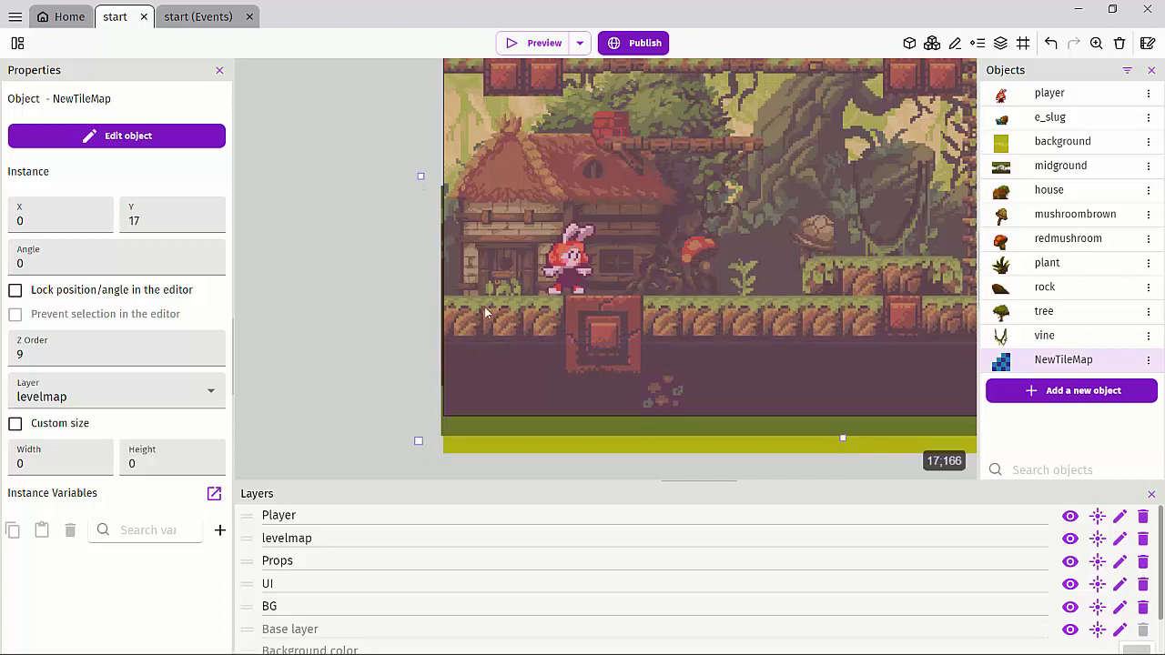
{"action": "scroll", "coordinate": [379, 294], "scroll_direction": "down", "scroll_amount": 5, "text": "ctrl"}
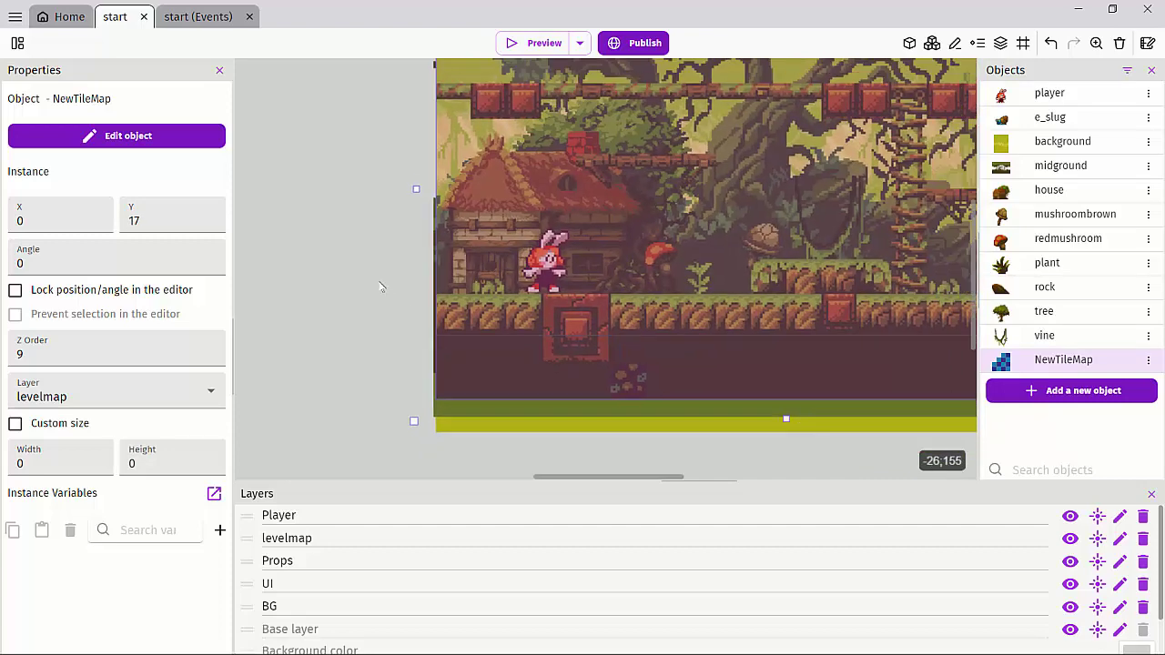
{"action": "left_click", "coordinate": [373, 292]}
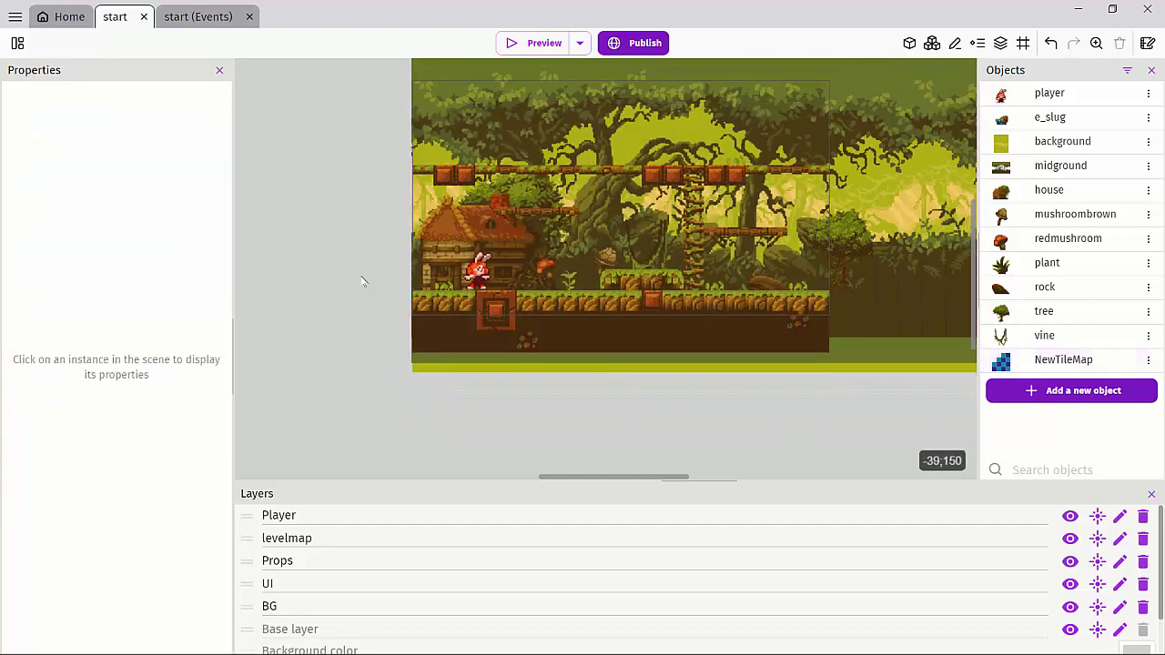
{"action": "left_click", "coordinate": [662, 285]}
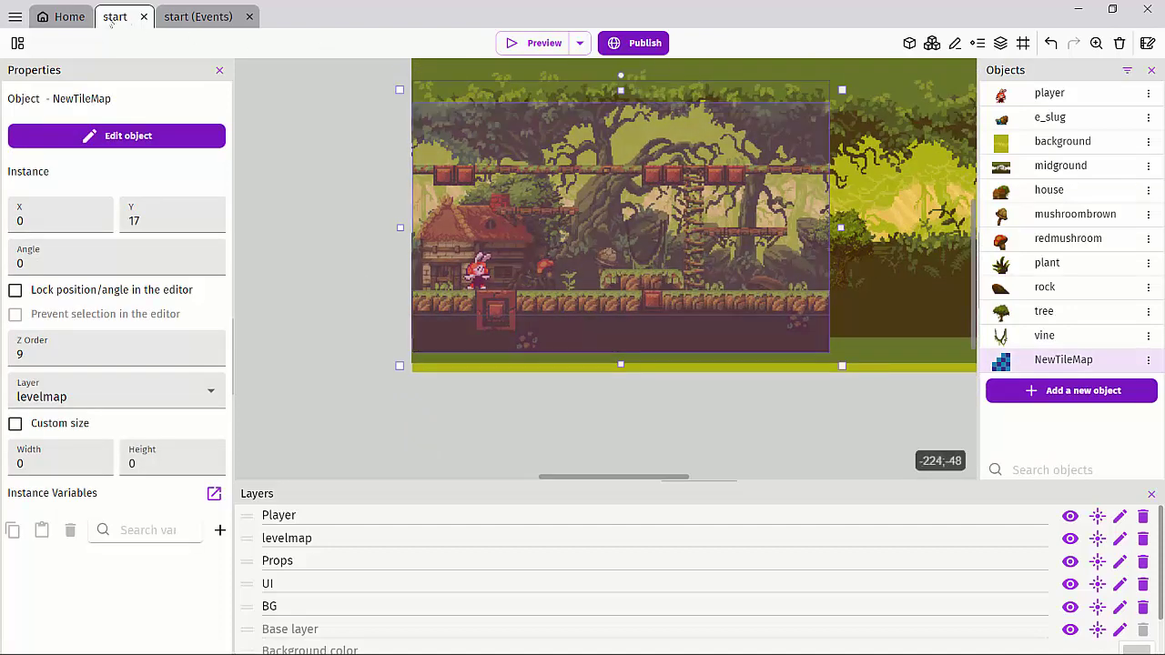
Delete the PlatformerObject behavior from the player object and apply the change
{"action": "left_click", "coordinate": [1004, 96]}
{"action": "double_click", "coordinate": [1003, 96]}
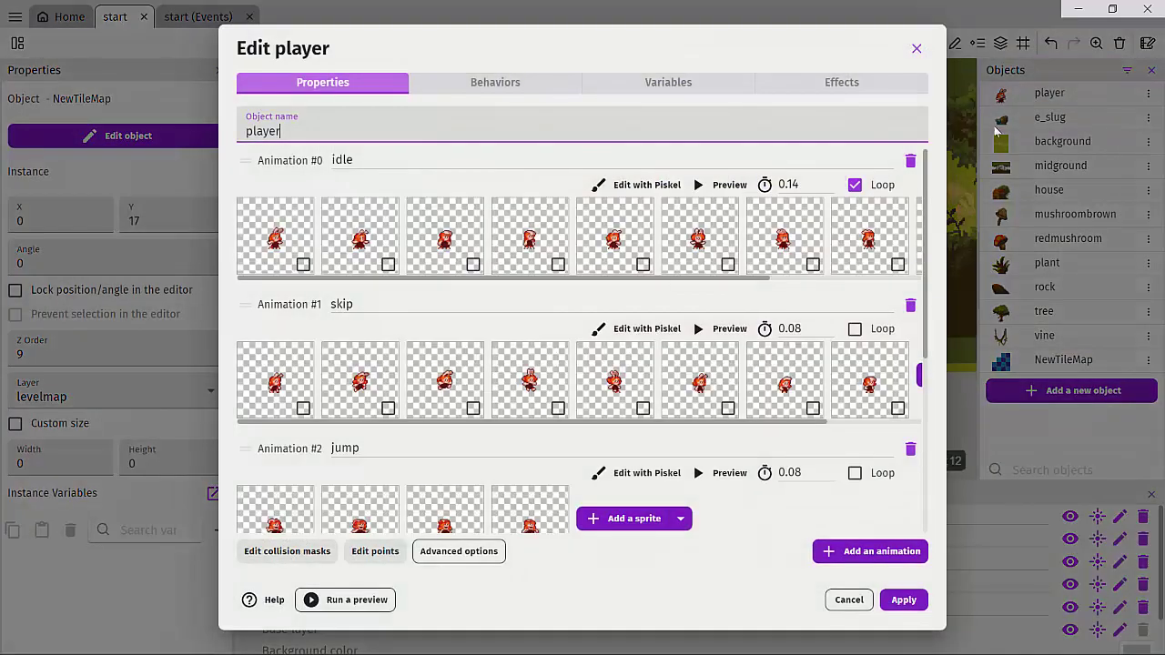
{"action": "left_click", "coordinate": [473, 88]}
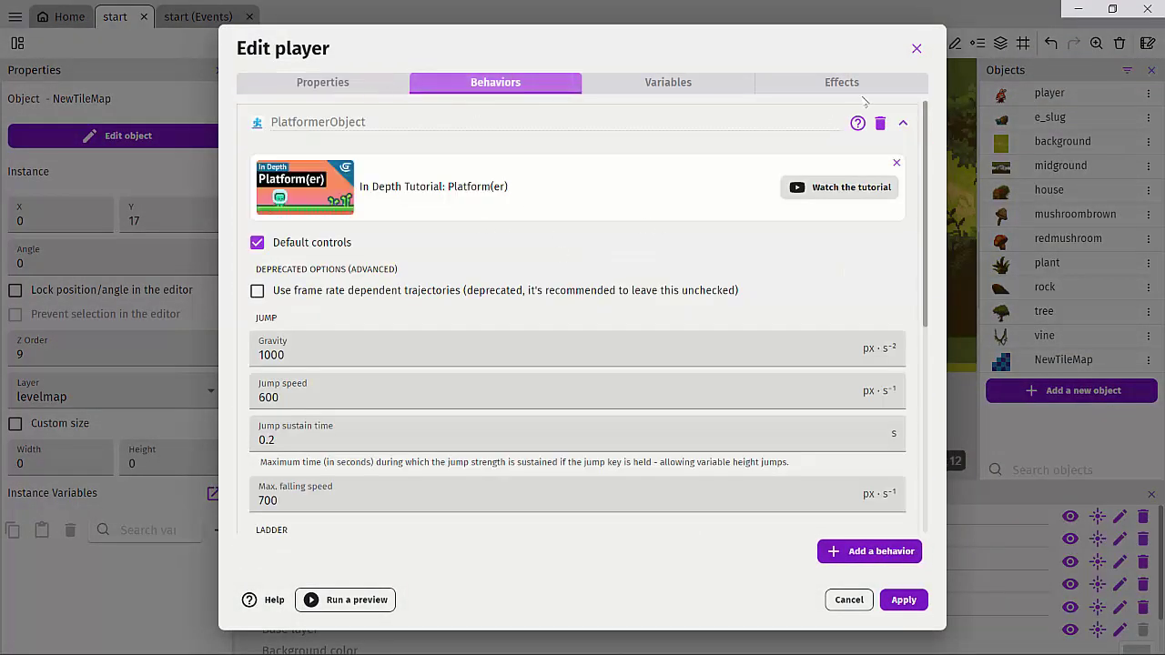
{"action": "left_click", "coordinate": [881, 124]}
{"action": "left_click", "coordinate": [648, 334]}
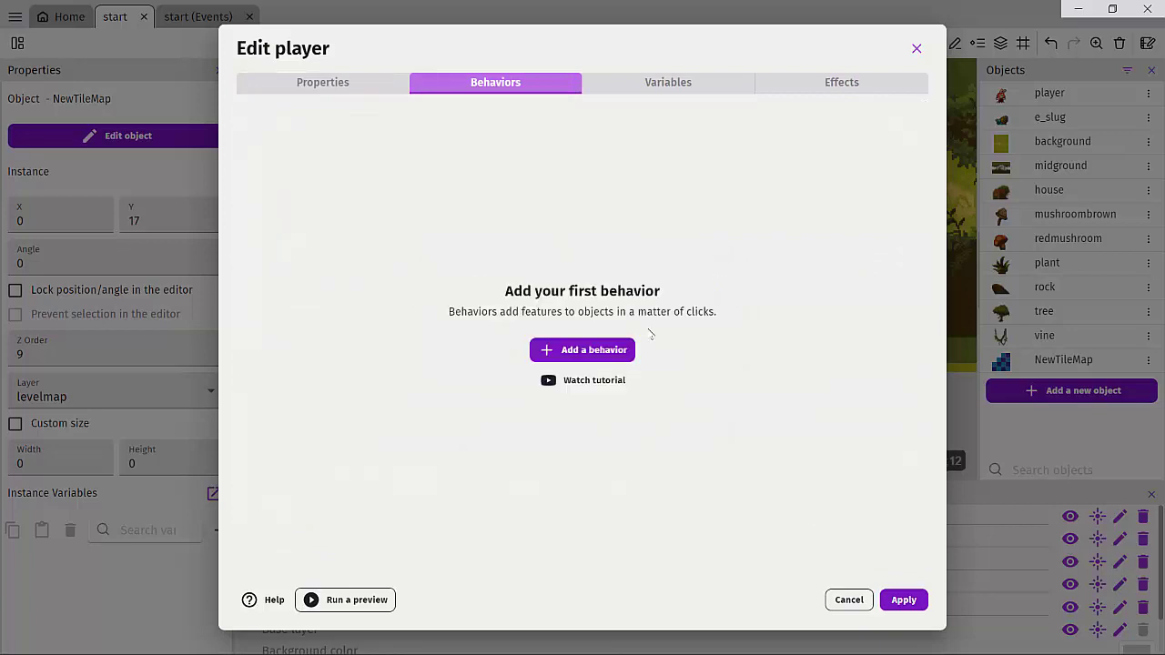
{"action": "left_click", "coordinate": [901, 600]}
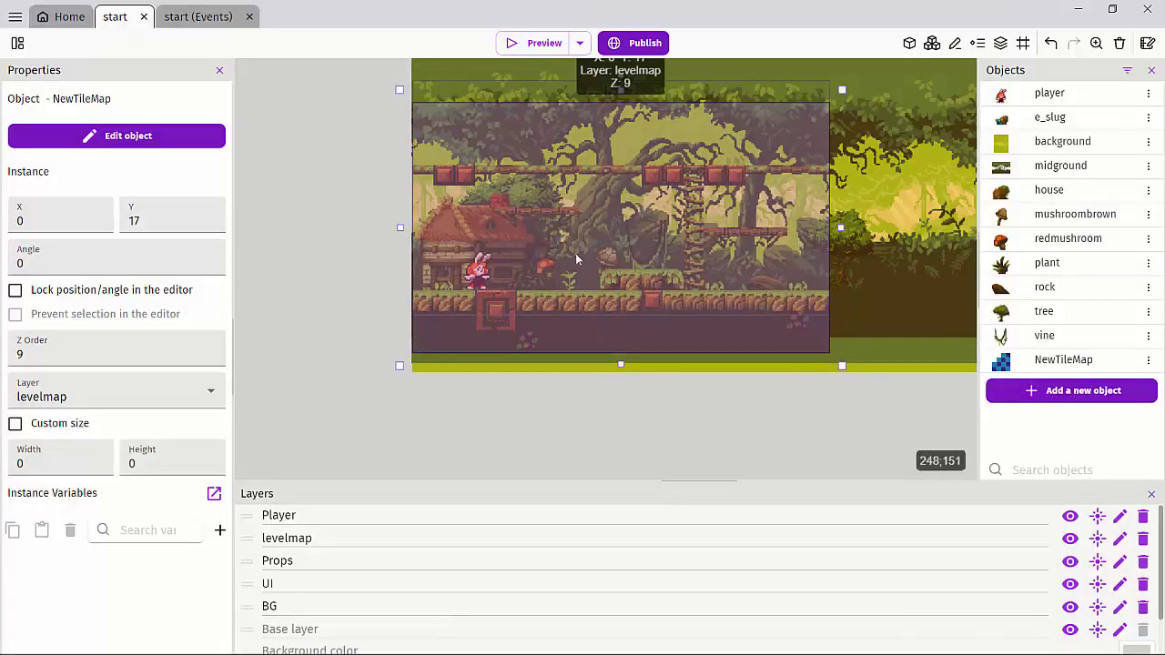
Deselect the tilemap, save the project, and launch a preview of the start scene
{"action": "left_click", "coordinate": [308, 300]}
{"action": "left_click", "coordinate": [15, 17]}
{"action": "mouse_move", "coordinate": [55, 43]}
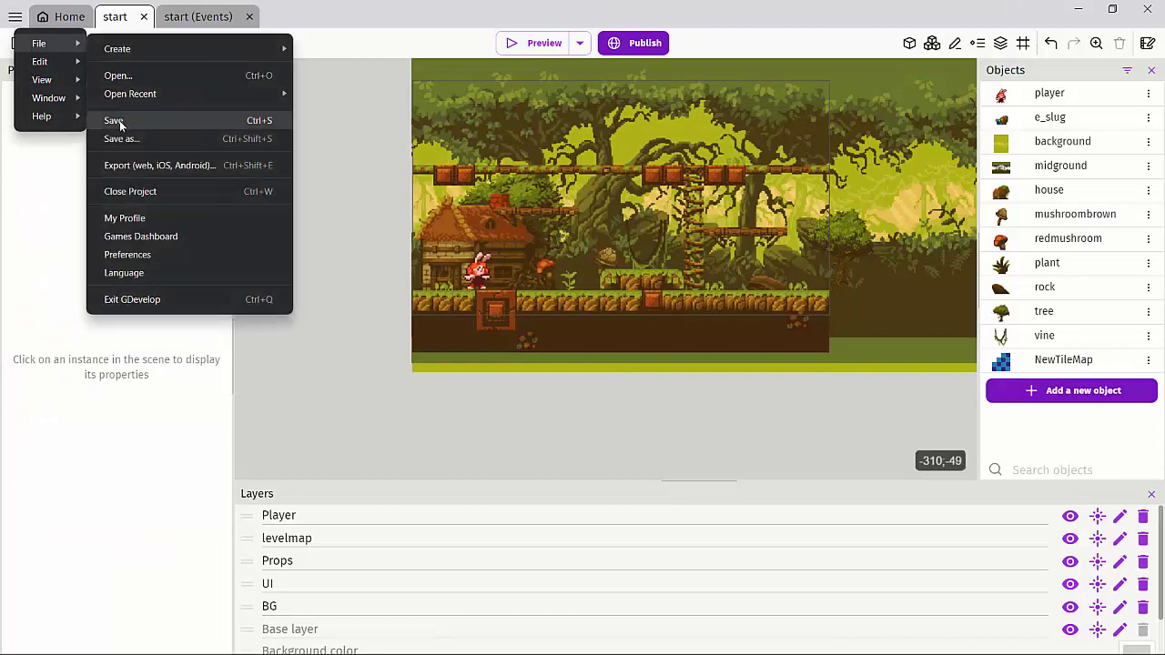
{"action": "left_click", "coordinate": [114, 119]}
{"action": "left_click", "coordinate": [514, 47]}
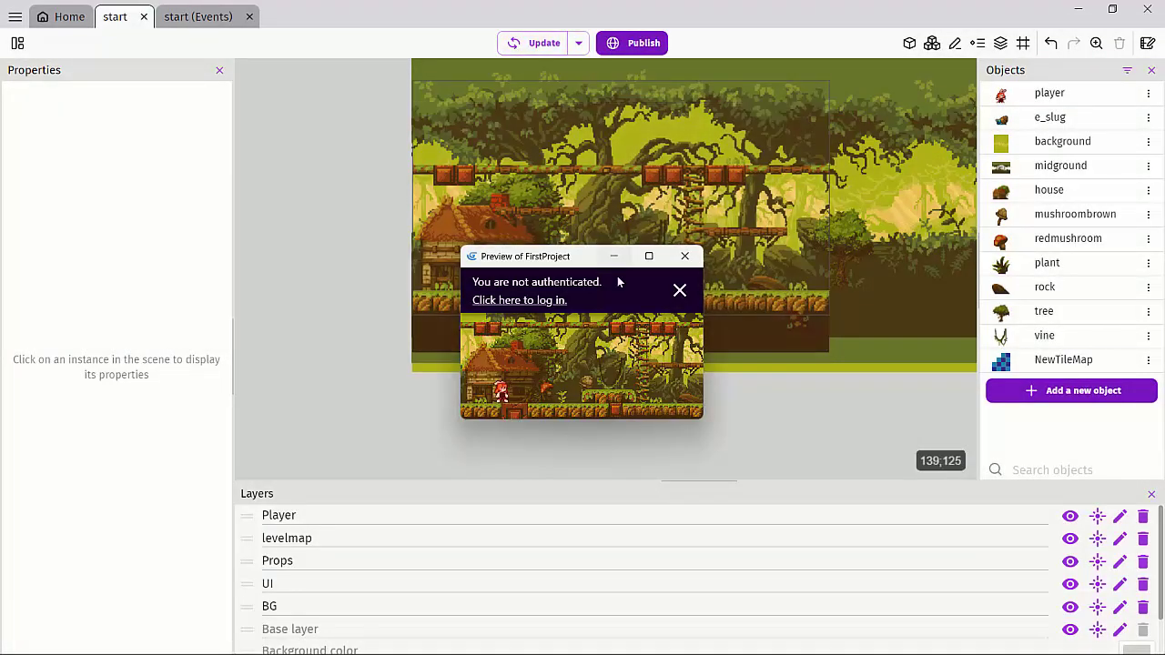
Dismiss the login notice, examine the scene preview at full-screen and smaller window sizes, and close the preview
{"action": "left_click", "coordinate": [679, 290]}
{"action": "left_click", "coordinate": [648, 255]}
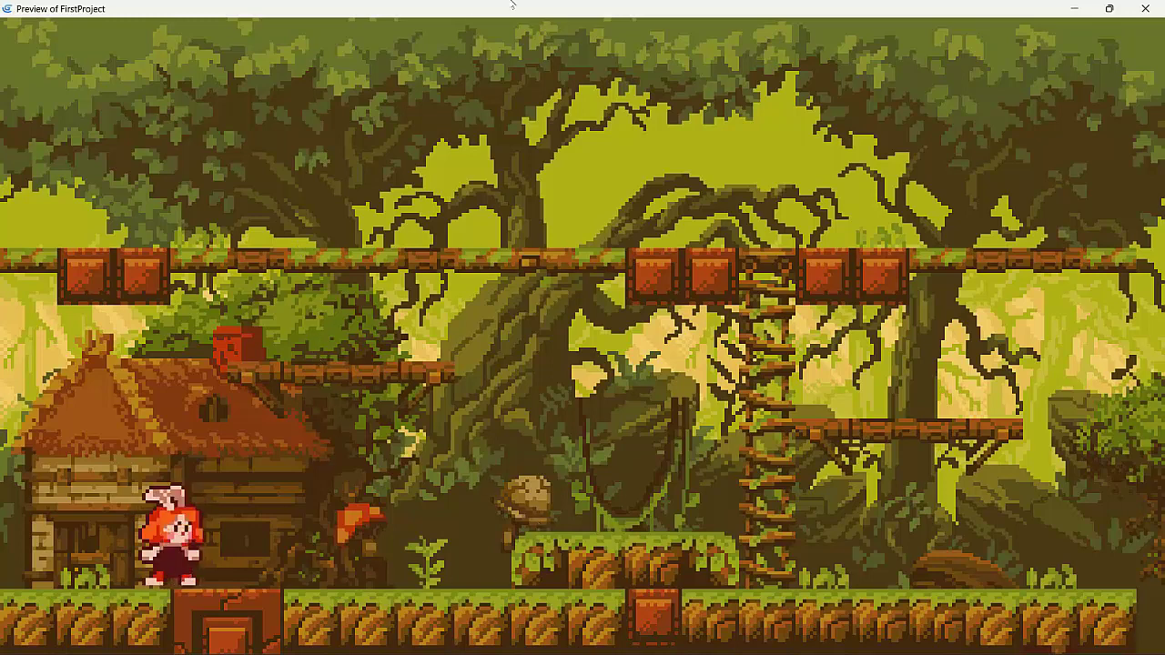
{"action": "left_click", "coordinate": [1108, 8]}
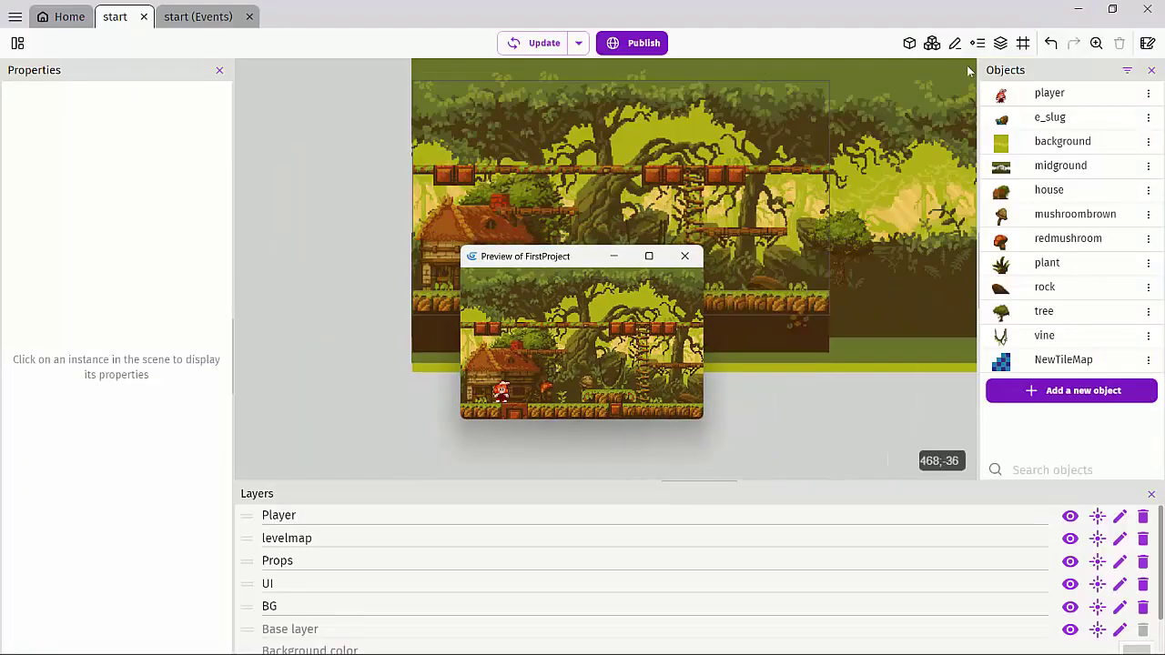
{"action": "left_click_drag", "start_coordinate": [564, 258], "coordinate": [243, 152]}
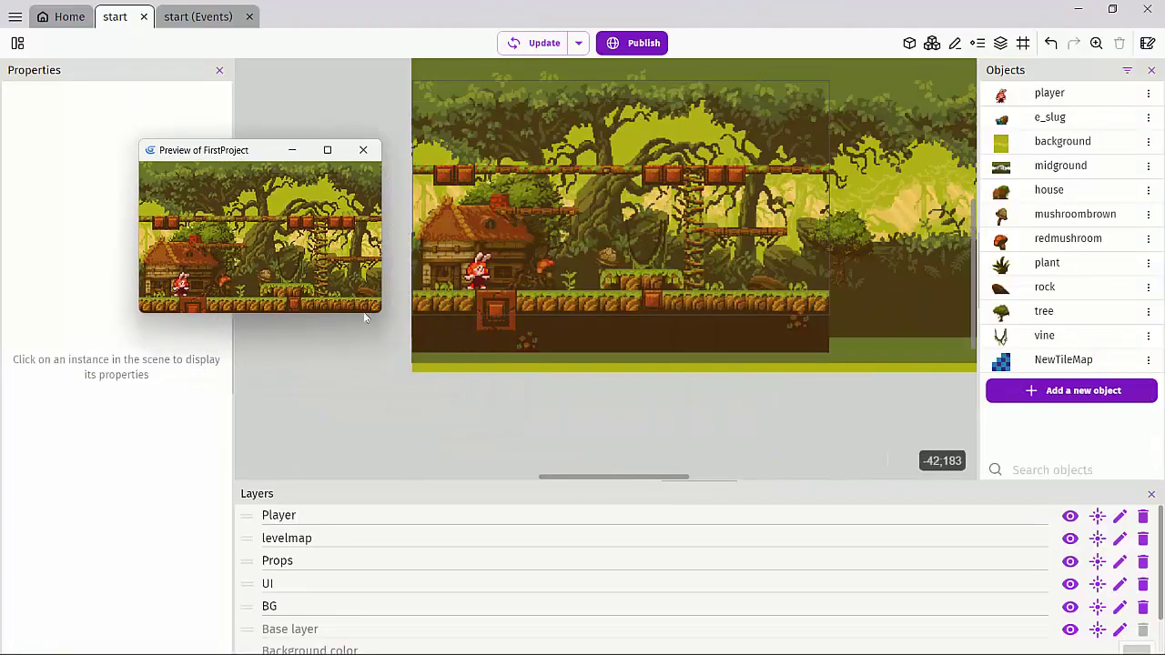
{"action": "left_click_drag", "start_coordinate": [377, 315], "coordinate": [558, 445]}
{"action": "left_click", "coordinate": [541, 155]}
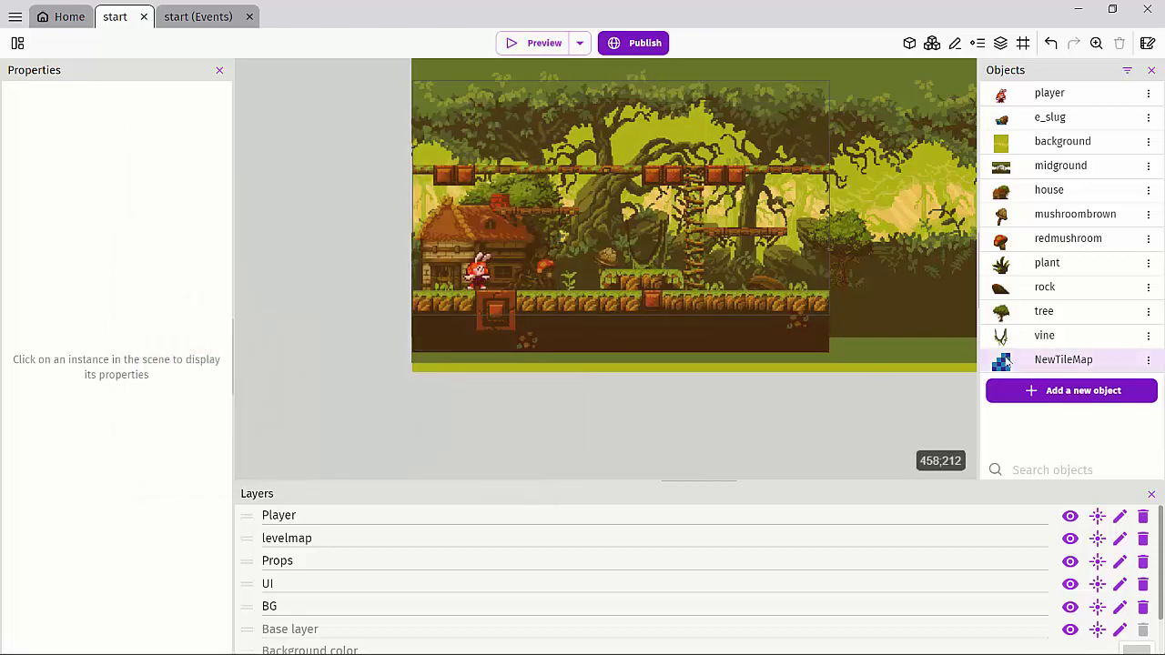
Add a second NewTileMap instance overlapping the start of the level at X -91, Y 39 and assign it to the levelmap layer
{"action": "left_click_drag", "start_coordinate": [1001, 362], "coordinate": [295, 137]}
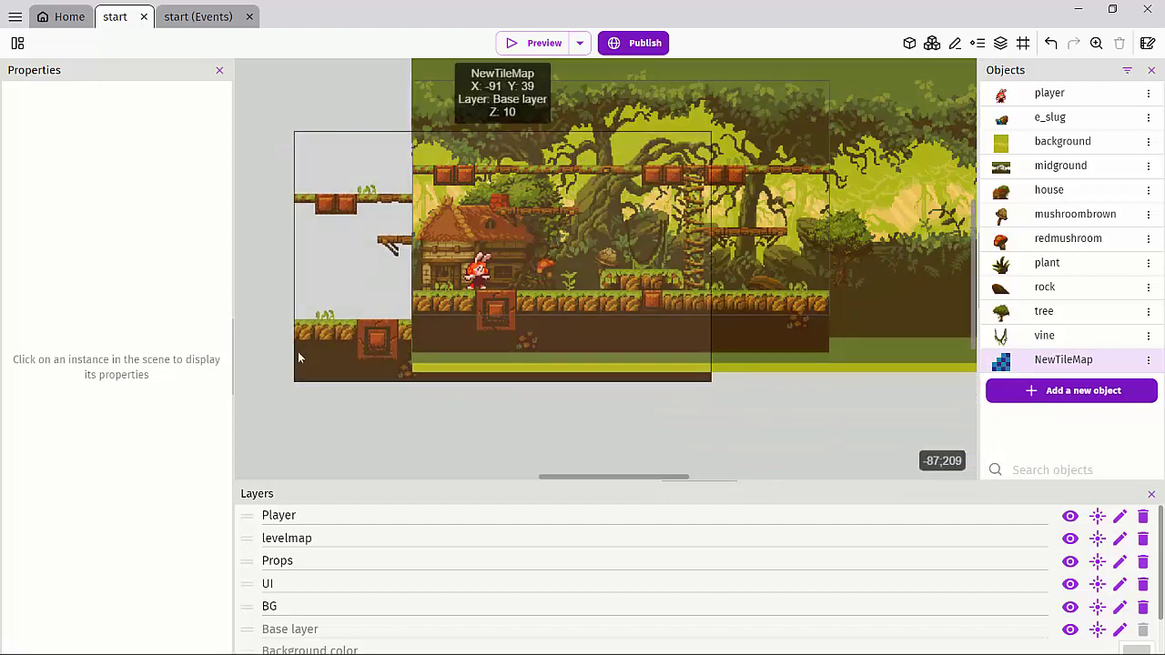
{"action": "left_click", "coordinate": [297, 351]}
{"action": "left_click", "coordinate": [52, 401]}
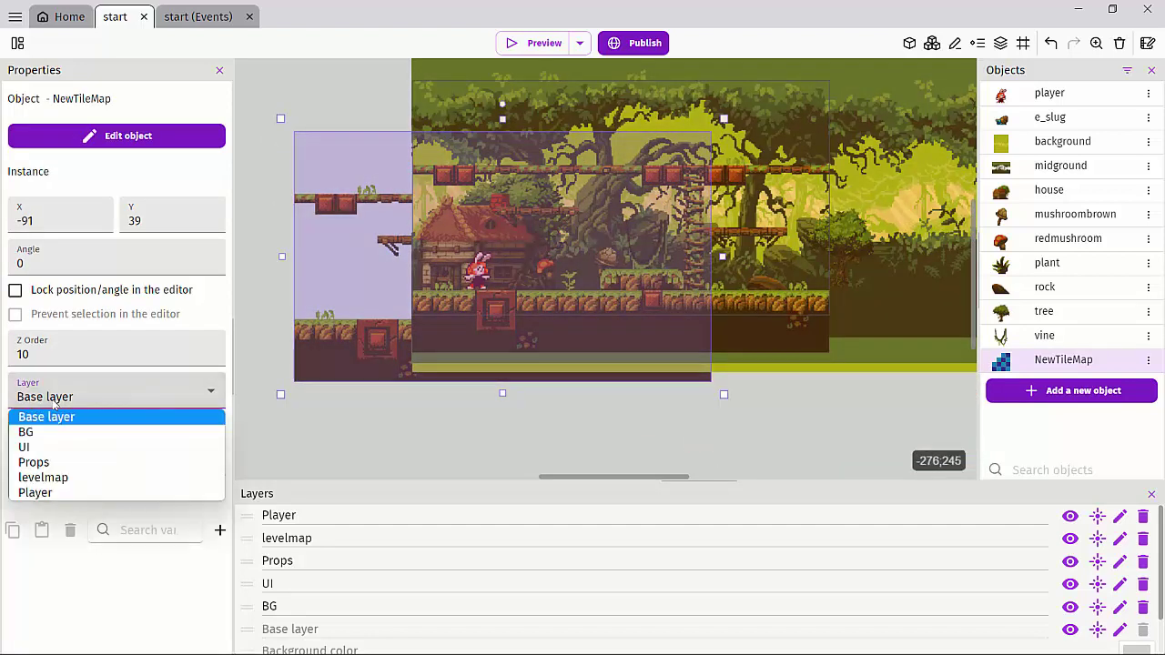
{"action": "left_click", "coordinate": [43, 477]}
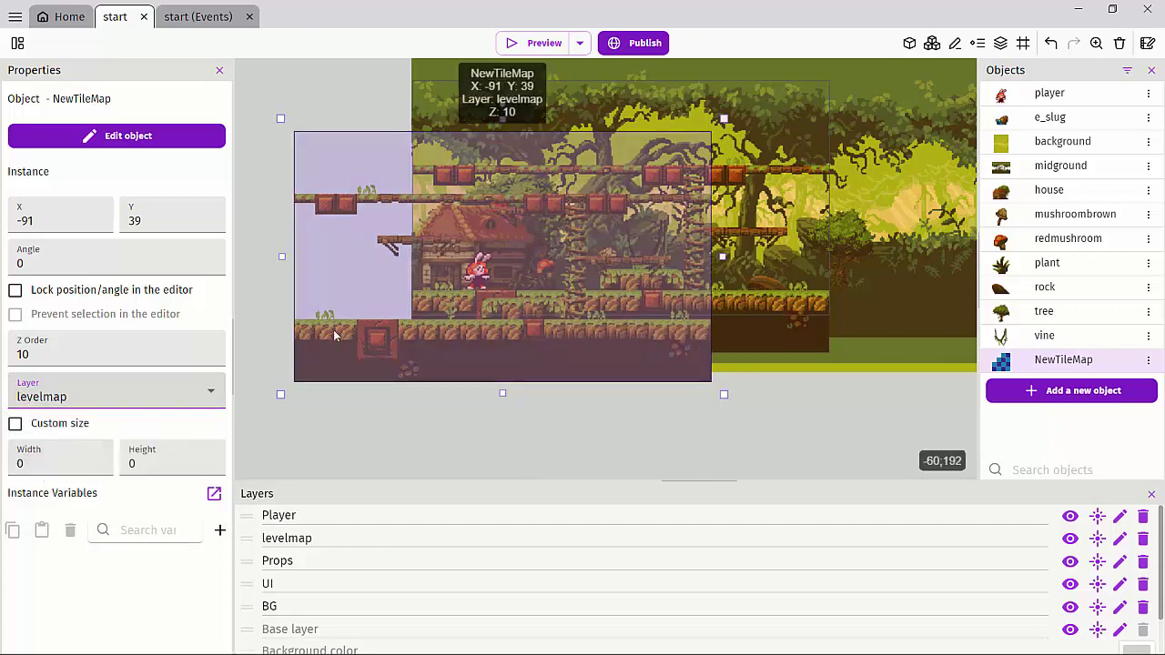
Move the second tilemap to the far end of the first, with their grounds aligned, at X 319, Y 16
{"action": "left_click_drag", "start_coordinate": [333, 329], "coordinate": [874, 305]}
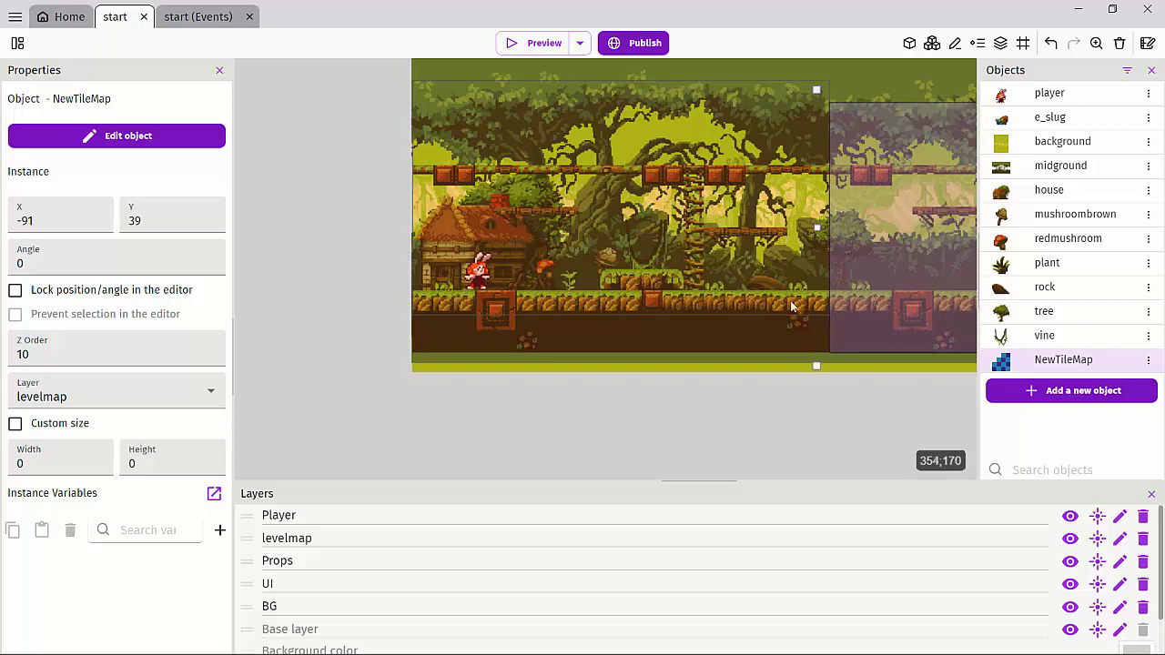
{"action": "scroll", "coordinate": [325, 281], "scroll_direction": "down", "scroll_amount": 4, "text": "ctrl"}
{"action": "left_click", "coordinate": [614, 410]}
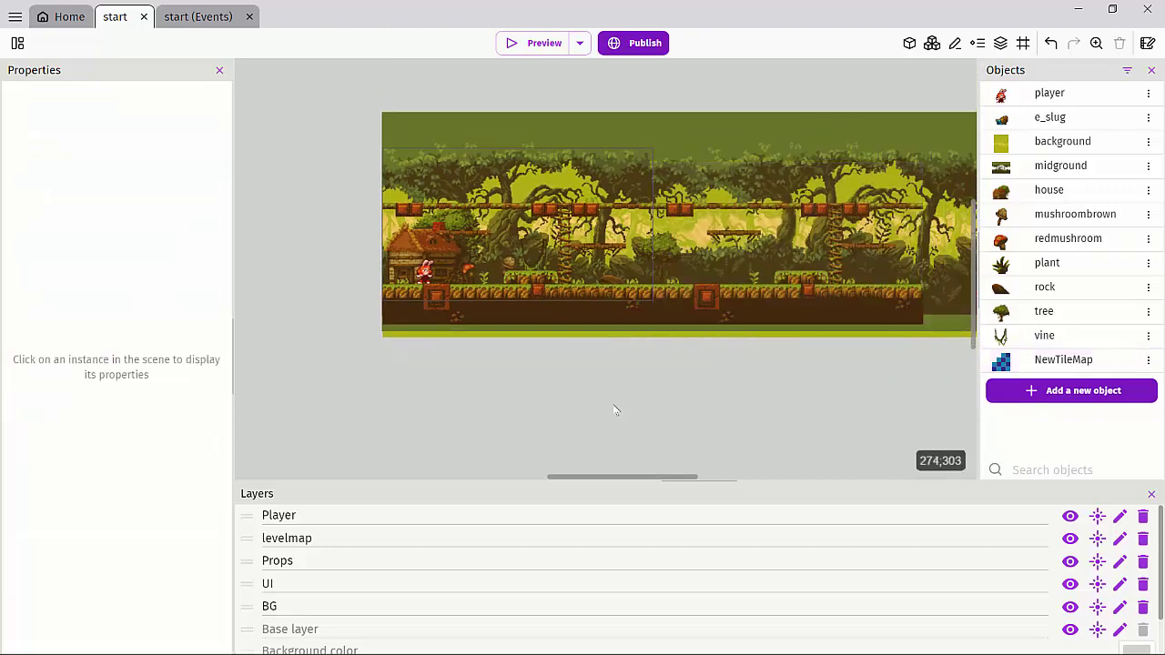
{"action": "left_click", "coordinate": [816, 216]}
{"action": "mouse_move", "coordinate": [787, 216]}
{"action": "left_mouse_down"}
{"action": "mouse_move", "coordinate": [788, 206]}
{"action": "mouse_move", "coordinate": [784, 215]}
{"action": "left_mouse_up"}
Show the grid and try to snap the second tilemap against the first at X 320, Y 32
{"action": "left_click", "coordinate": [1022, 42]}
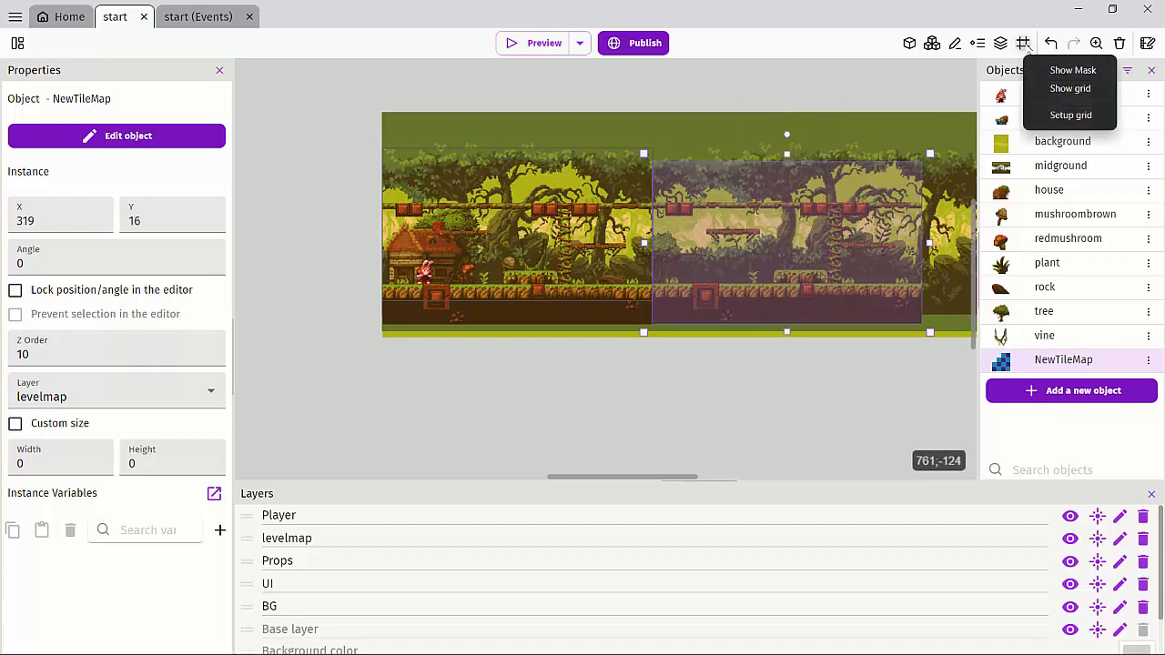
{"action": "left_click", "coordinate": [1065, 90]}
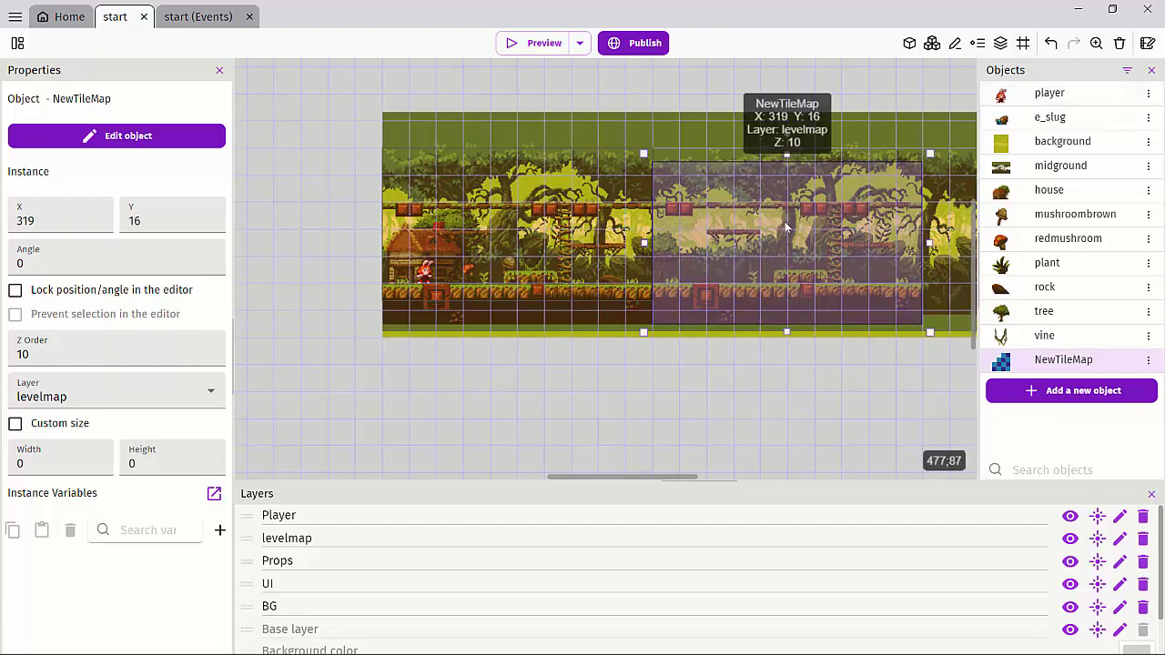
{"action": "left_click_drag", "start_coordinate": [790, 202], "coordinate": [781, 238]}
{"action": "scroll", "coordinate": [735, 264], "scroll_direction": "up", "scroll_amount": 5, "text": "ctrl"}
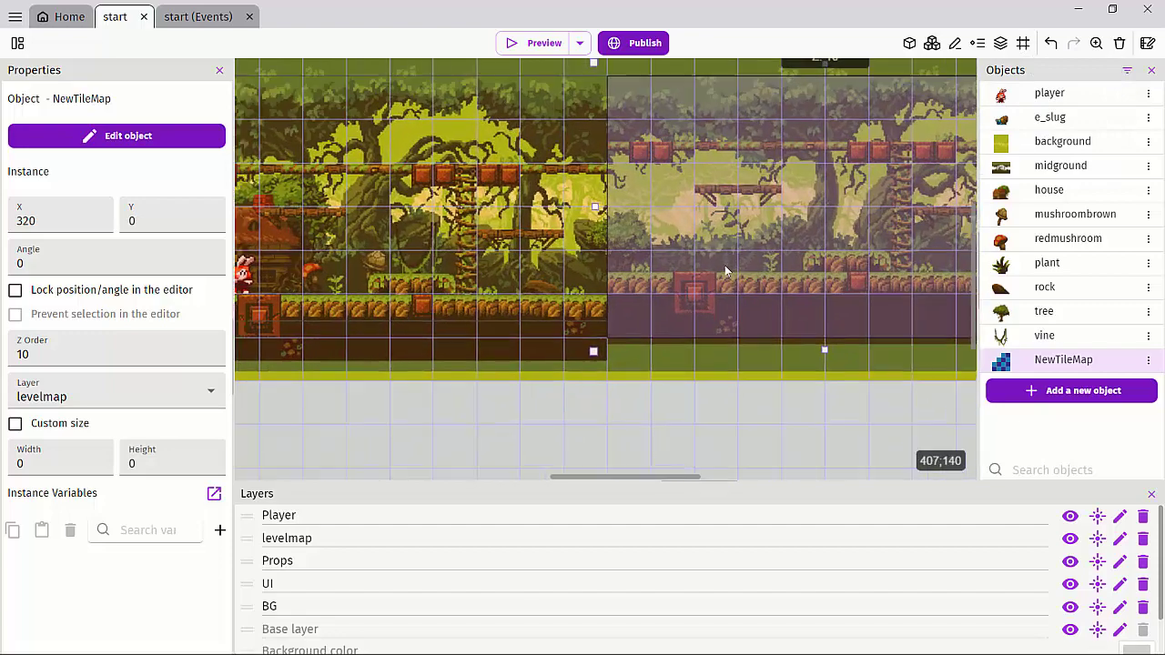
{"action": "double_click", "coordinate": [620, 319]}
{"action": "scroll", "coordinate": [601, 257], "scroll_direction": "down", "scroll_amount": 5}
{"action": "left_click", "coordinate": [849, 599]}
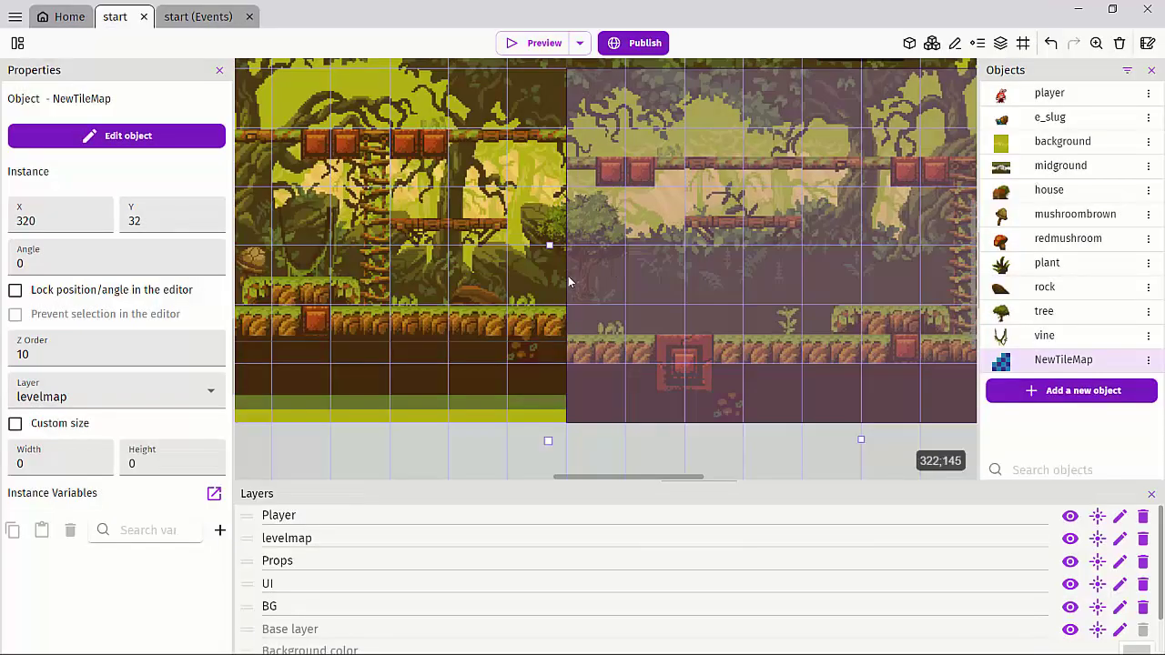
Delete the second tilemap and hide the grid in the scene editor
{"action": "left_click", "coordinate": [638, 305]}
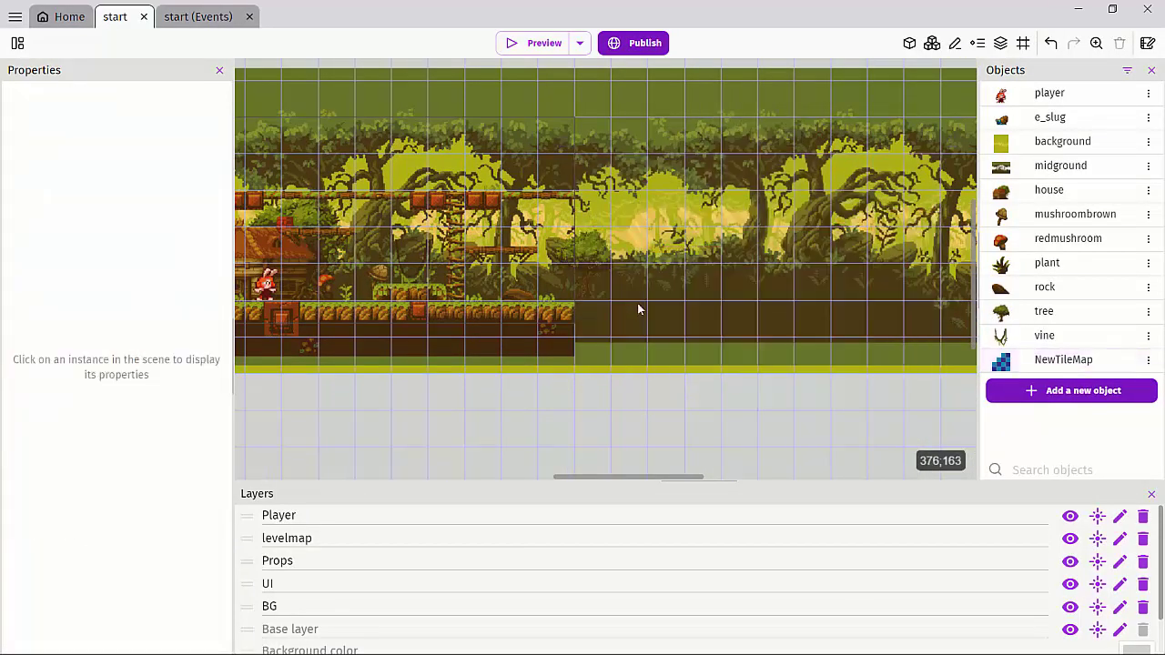
{"action": "left_click", "coordinate": [1023, 43]}
{"action": "left_click", "coordinate": [1068, 86]}
Move the player in front of the house slightly above the ground, to X 27, Y 122
{"action": "scroll", "coordinate": [456, 273], "scroll_direction": "up", "scroll_amount": 4, "text": "ctrl"}
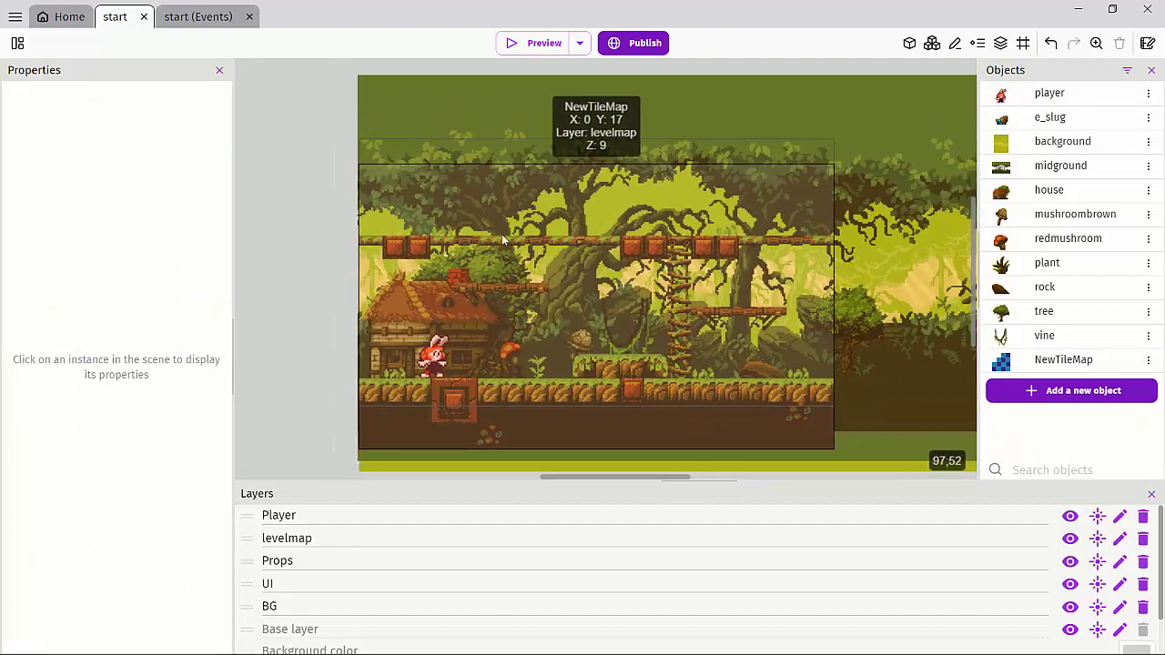
{"action": "scroll", "coordinate": [455, 364], "scroll_direction": "up", "scroll_amount": 3, "text": "ctrl"}
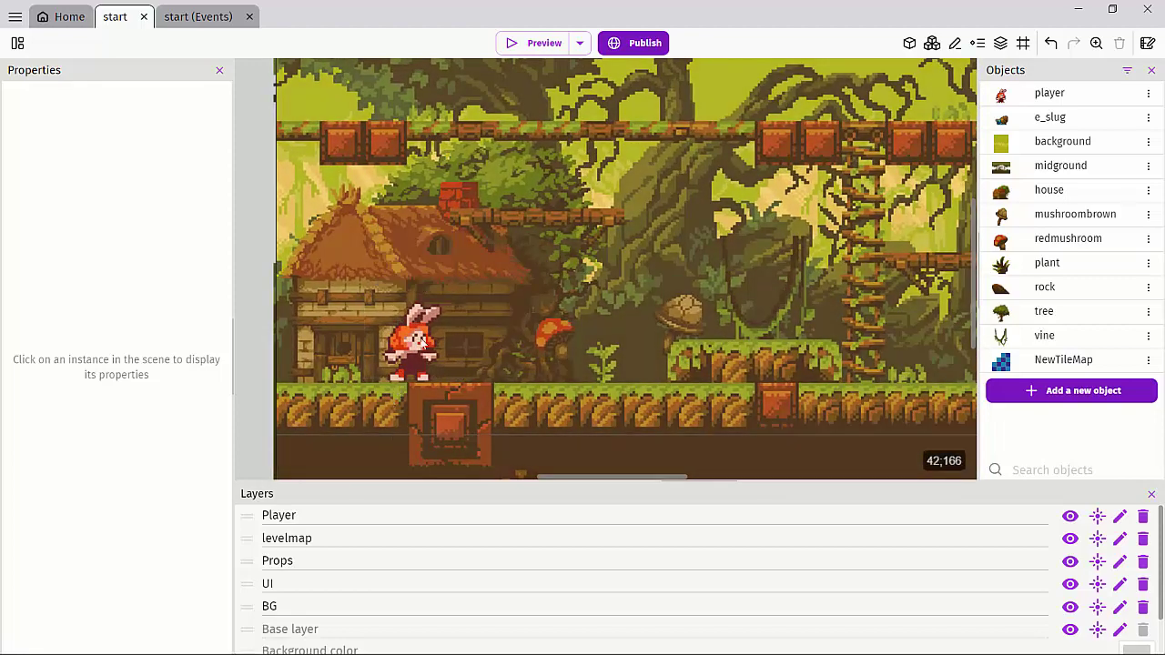
{"action": "left_click_drag", "start_coordinate": [421, 339], "coordinate": [403, 319]}
{"action": "left_click", "coordinate": [552, 235]}
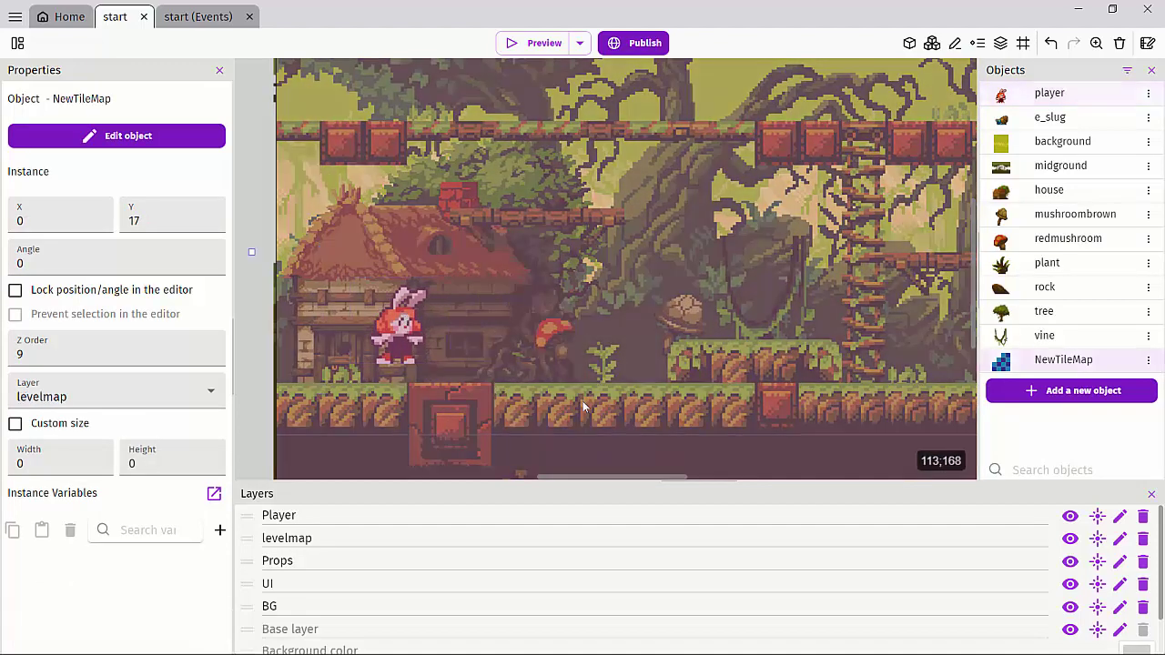
{"action": "left_click", "coordinate": [414, 336]}
{"action": "scroll", "coordinate": [413, 335], "scroll_direction": "down", "scroll_amount": 3}
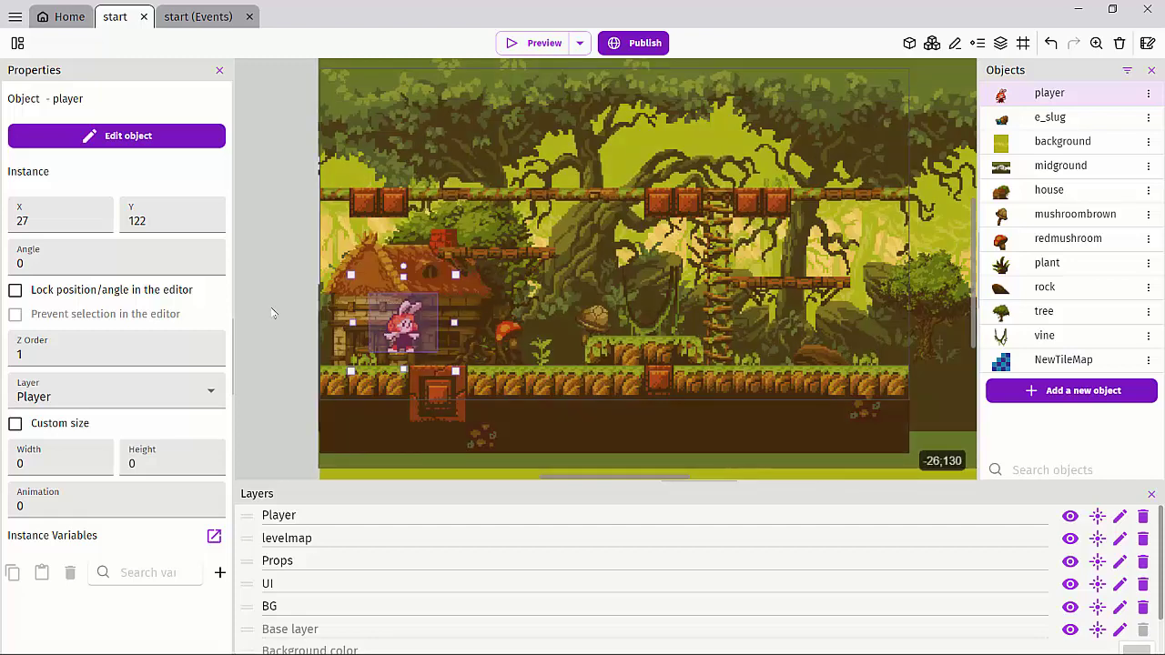
{"action": "left_click", "coordinate": [271, 313]}
{"action": "left_click", "coordinate": [566, 295]}
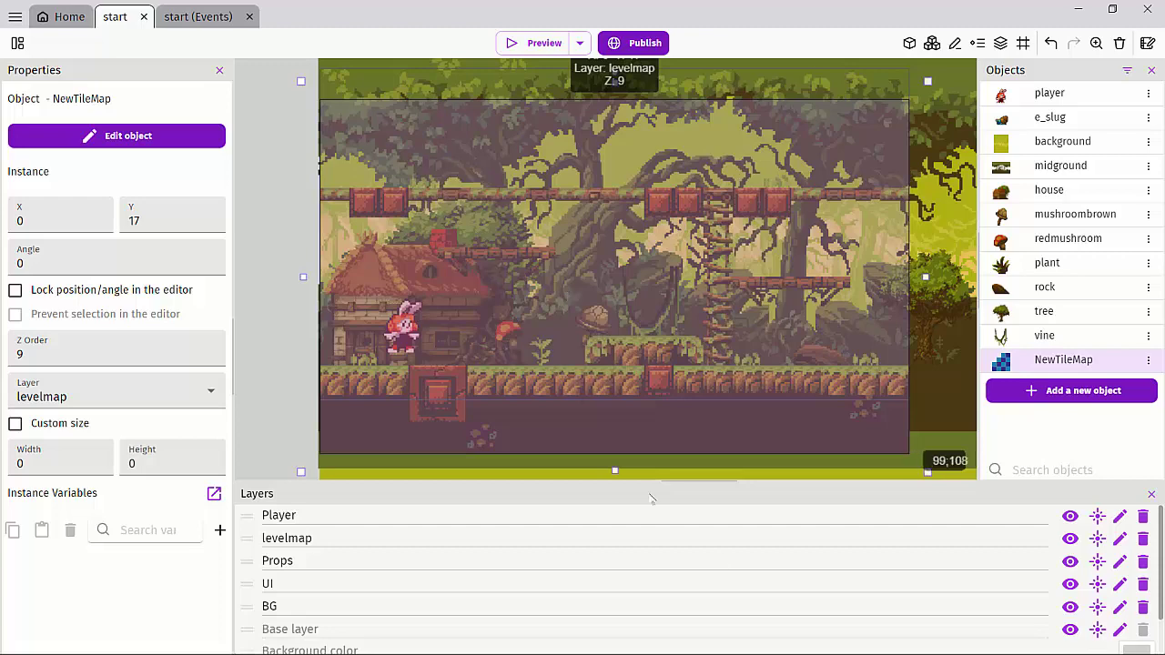
Switch to Tiled and open the levelone Tiled map file from the project's map folder
{"action": "mouse_move", "coordinate": [797, 647]}
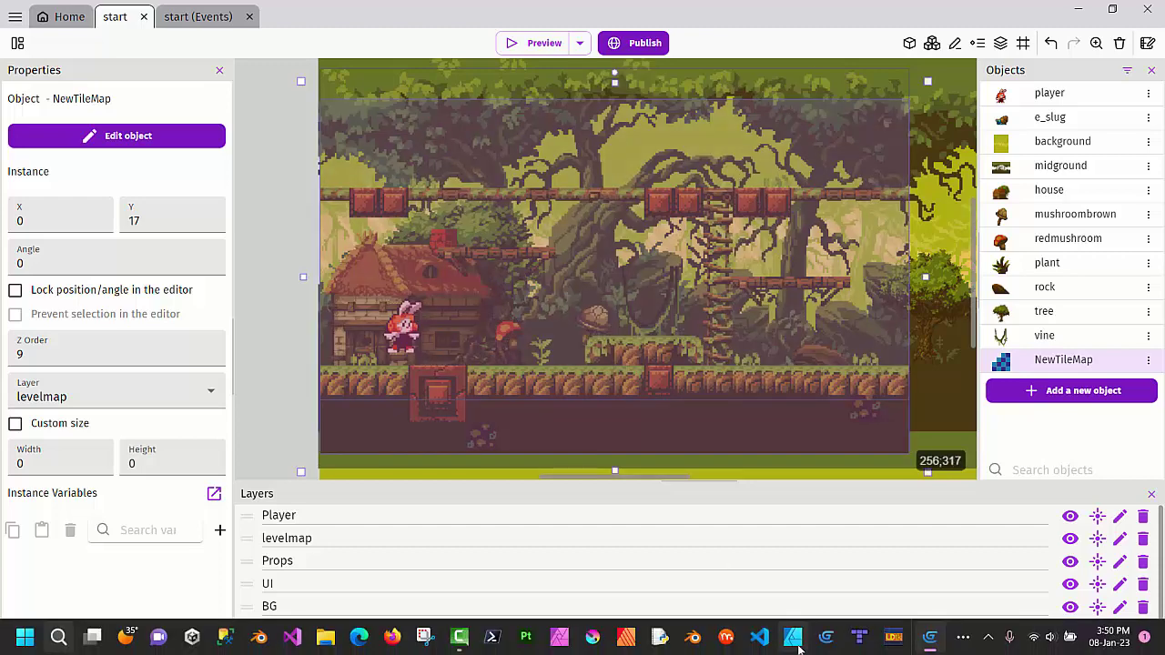
{"action": "left_click", "coordinate": [860, 641]}
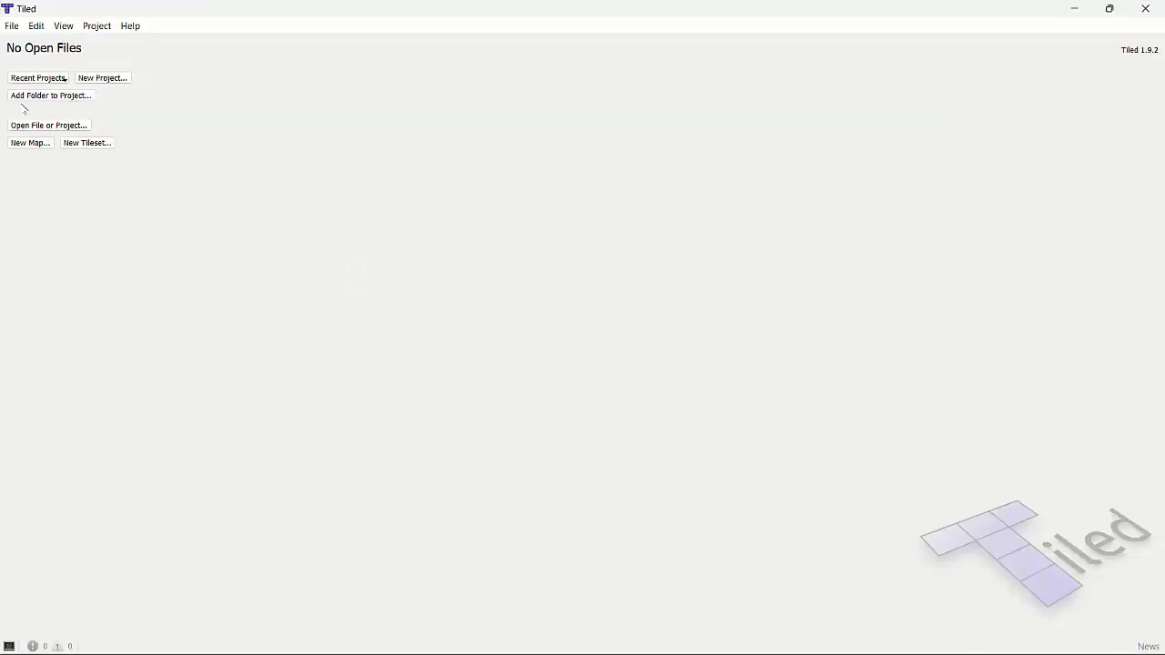
{"action": "left_click", "coordinate": [13, 26]}
{"action": "mouse_move", "coordinate": [60, 91]}
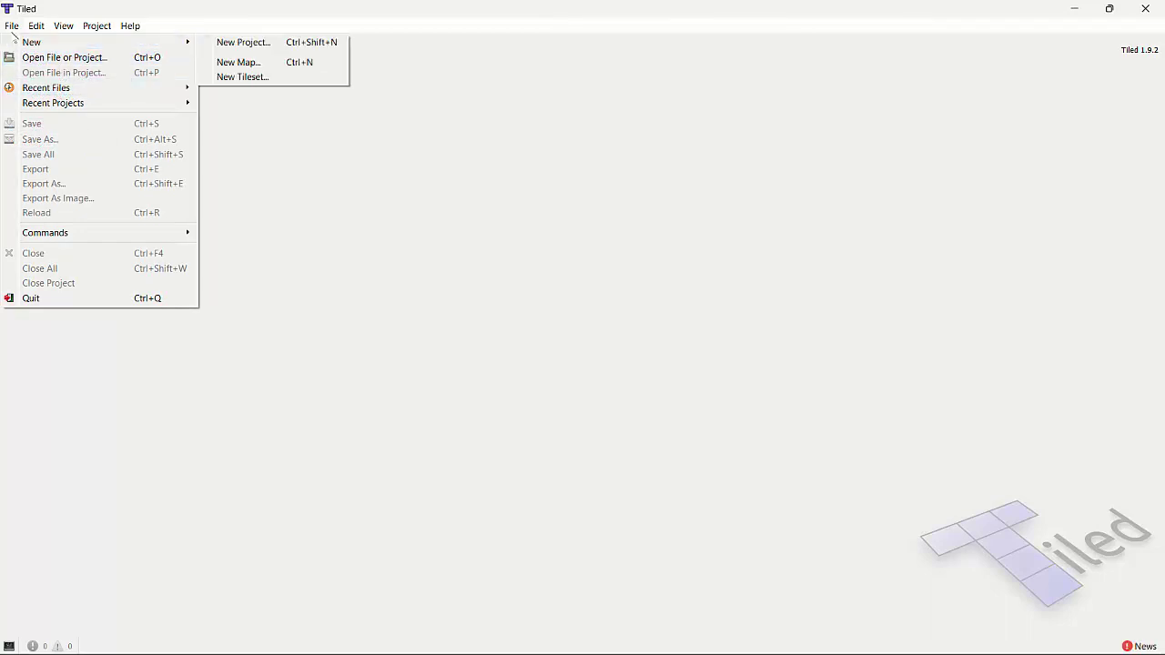
{"action": "left_click", "coordinate": [41, 58]}
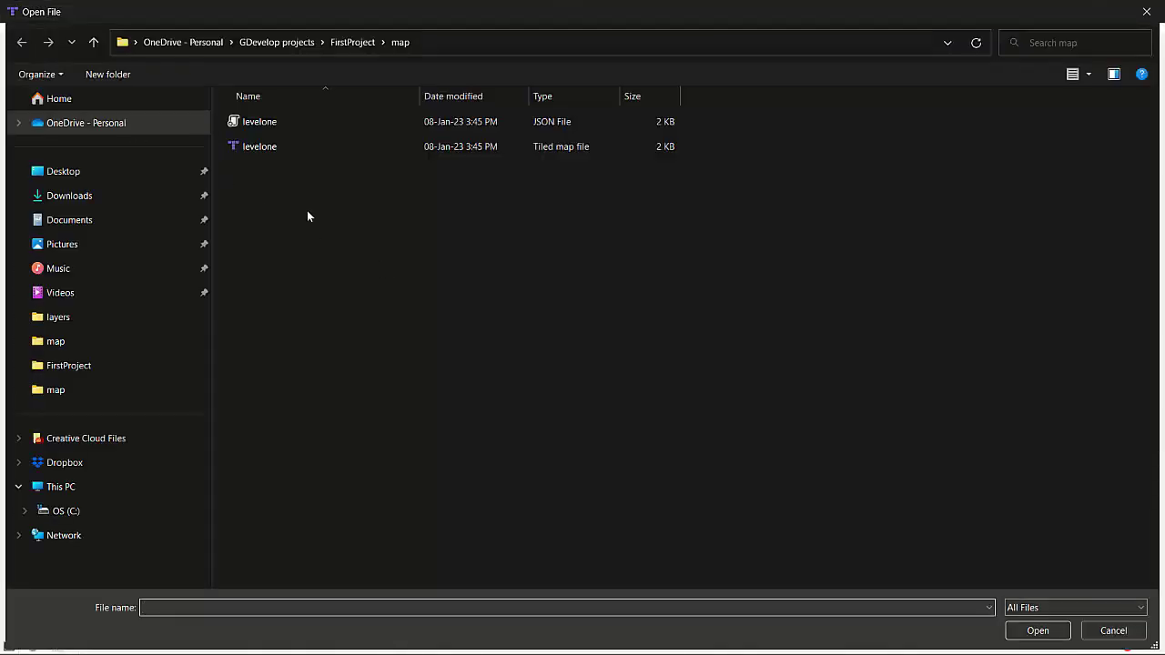
{"action": "left_click", "coordinate": [241, 148]}
{"action": "double_click", "coordinate": [239, 147]}
Examine the platforms, ladder and ground of the levelone map from the full overview to close detail
{"action": "scroll", "coordinate": [286, 299], "scroll_direction": "down", "scroll_amount": 4, "text": "ctrl"}
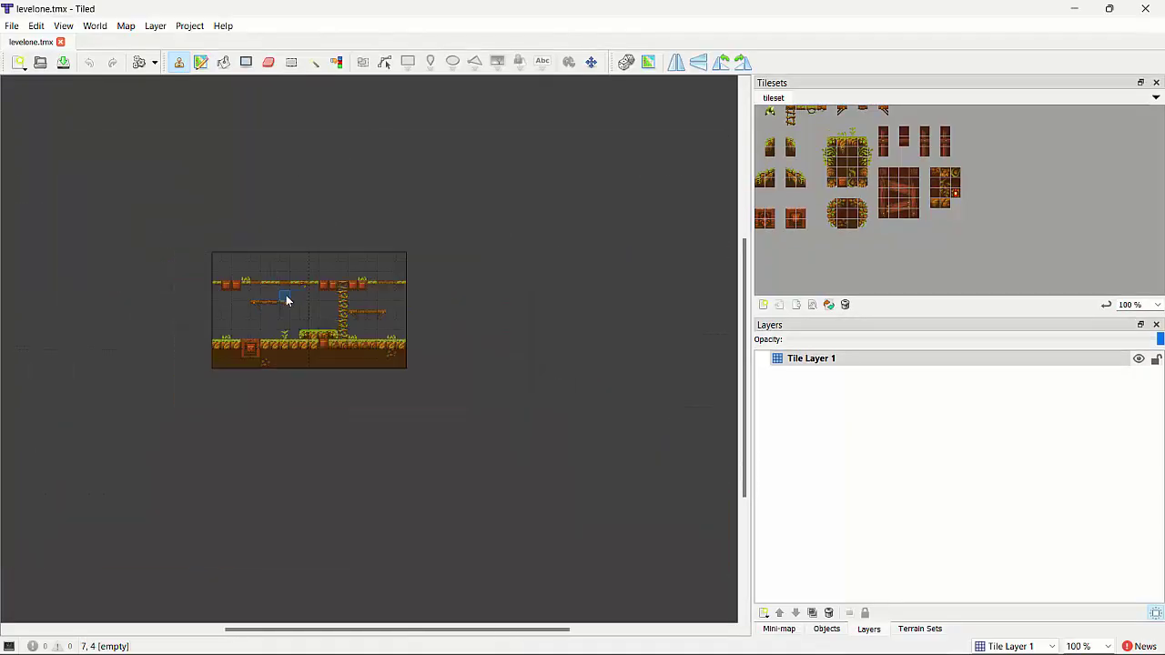
{"action": "scroll", "coordinate": [286, 300], "scroll_direction": "up", "scroll_amount": 10, "text": "ctrl"}
{"action": "scroll", "coordinate": [286, 300], "scroll_direction": "down", "scroll_amount": 3, "text": "ctrl"}
{"action": "scroll", "coordinate": [286, 301], "scroll_direction": "up", "scroll_amount": 2, "text": "ctrl"}
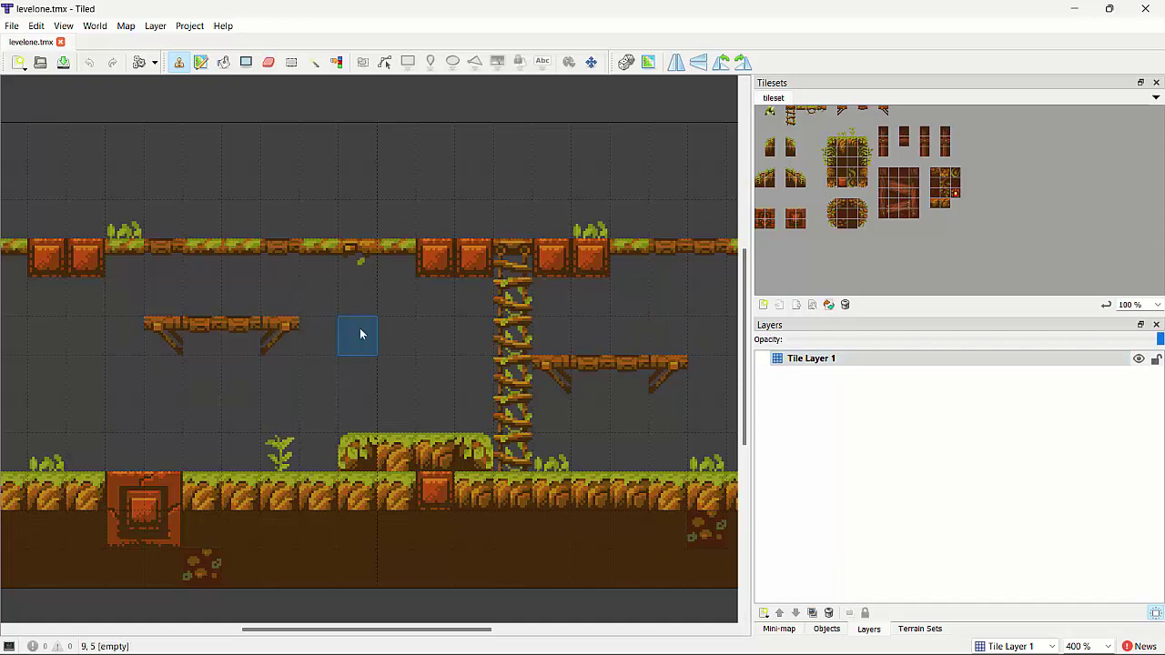
{"action": "scroll", "coordinate": [361, 318], "scroll_direction": "down", "scroll_amount": 4, "text": "ctrl"}
{"action": "scroll", "coordinate": [361, 318], "scroll_direction": "up", "scroll_amount": 4, "text": "ctrl"}
{"action": "scroll", "coordinate": [362, 314], "scroll_direction": "down", "scroll_amount": 4, "text": "ctrl"}
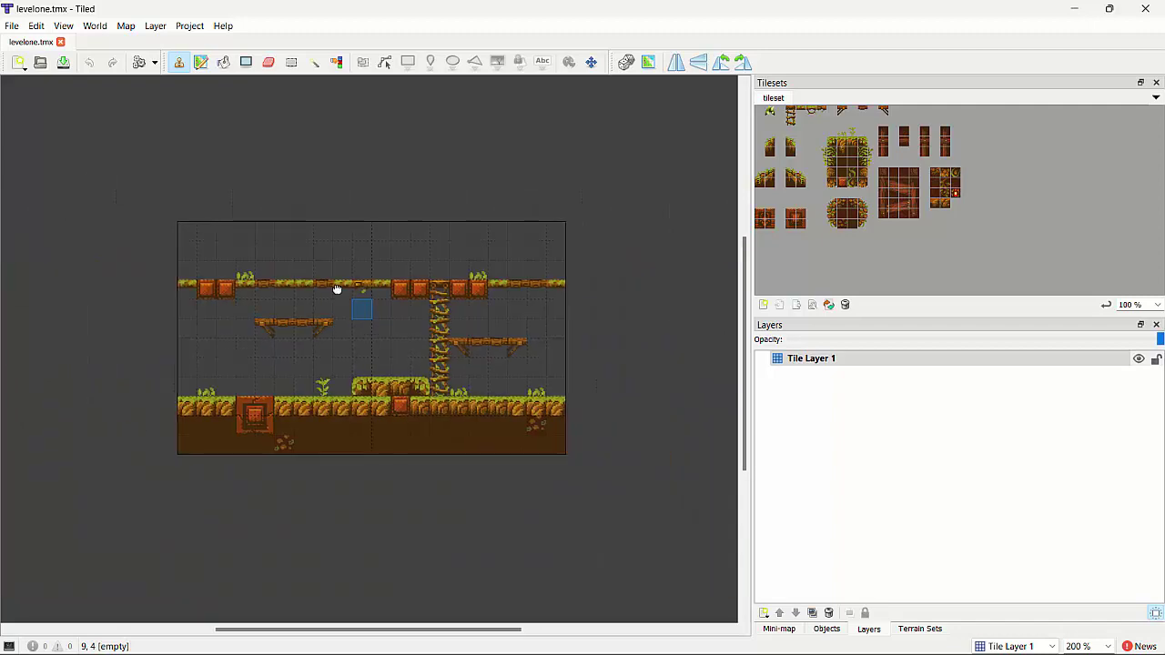
{"action": "scroll", "coordinate": [357, 282], "scroll_direction": "up", "scroll_amount": 5, "text": "ctrl"}
{"action": "scroll", "coordinate": [357, 286], "scroll_direction": "down", "scroll_amount": 1, "text": "ctrl"}
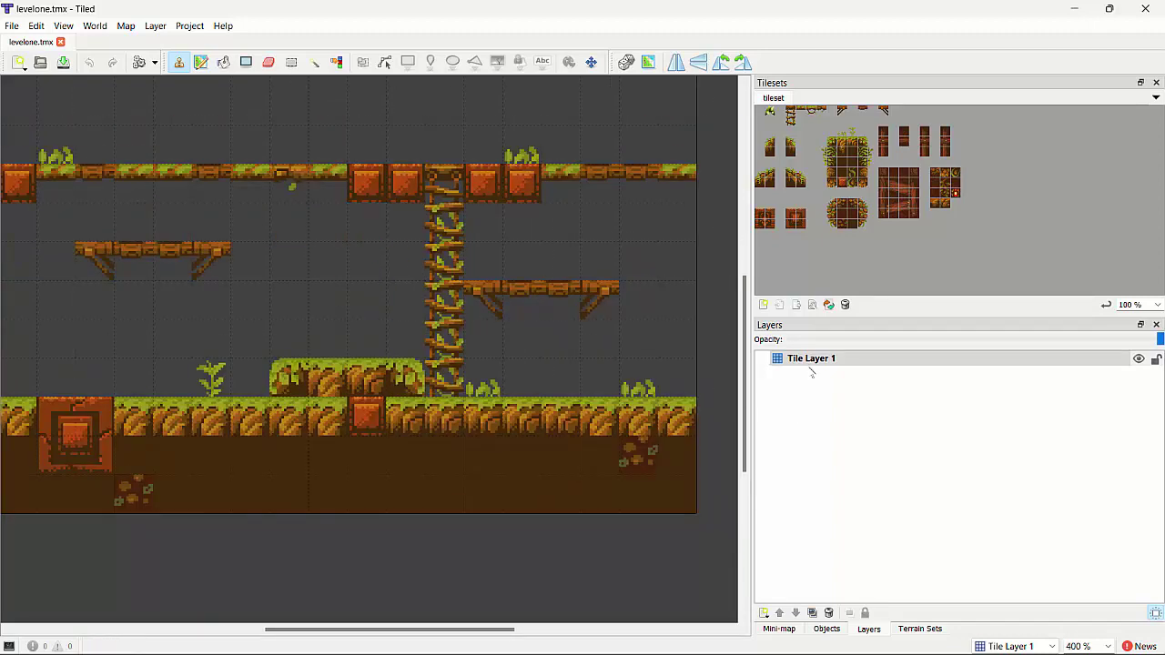
Prepare to save the levelone map as a copy in the JSON map files format, and cancel the save
{"action": "left_click", "coordinate": [11, 25]}
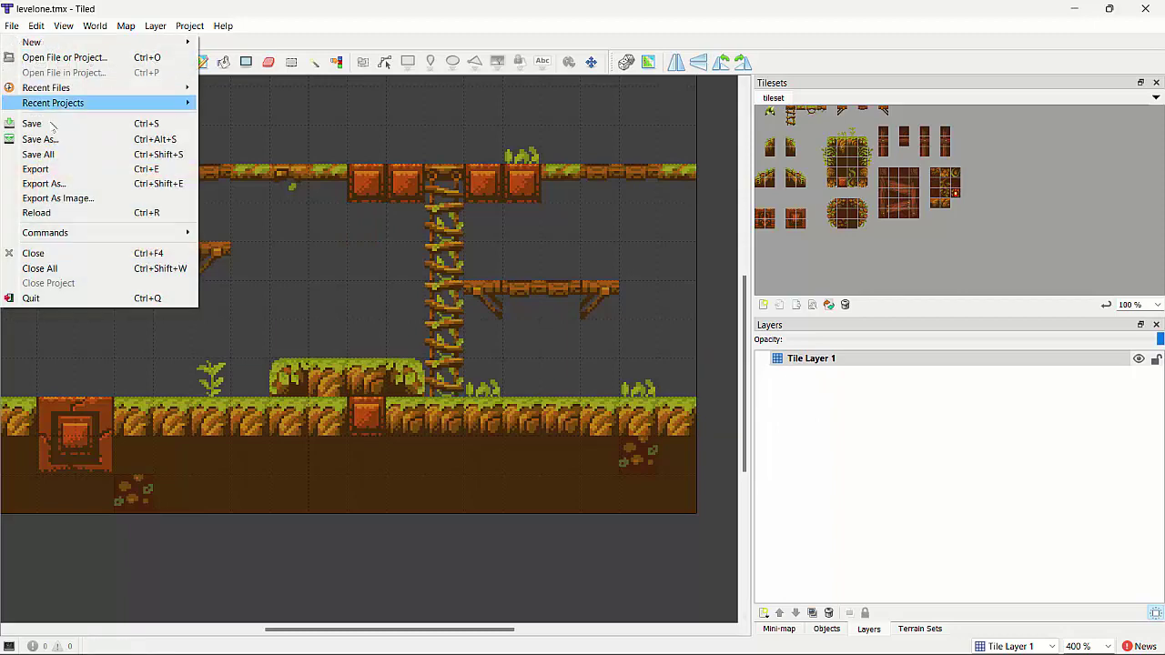
{"action": "left_click", "coordinate": [57, 137]}
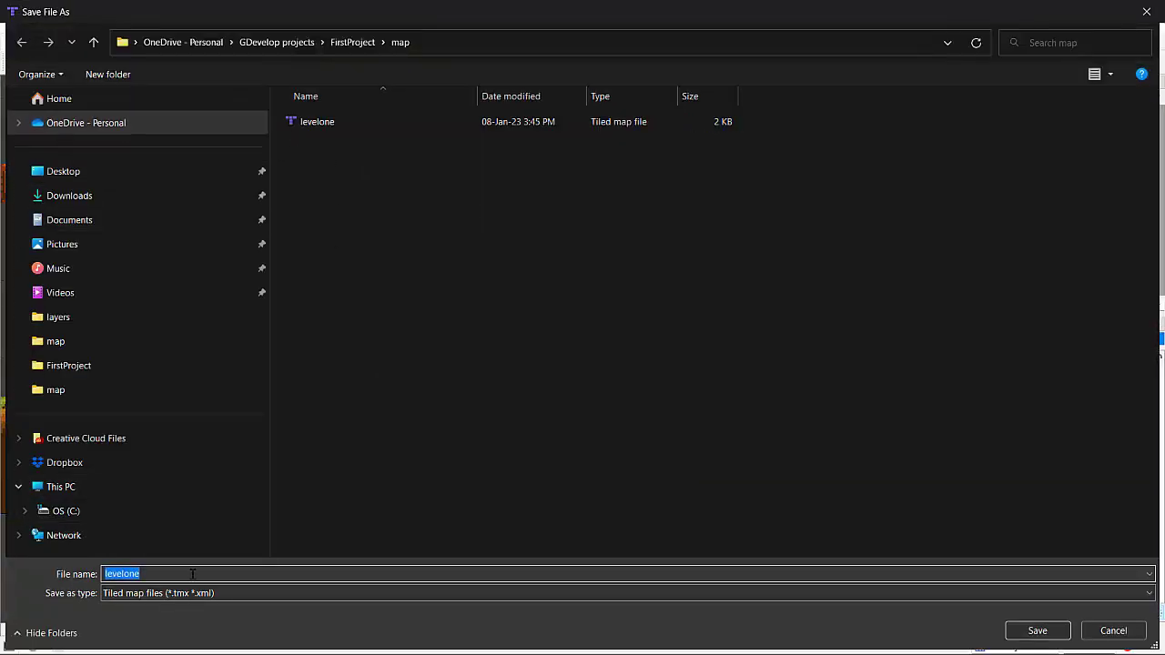
{"action": "left_click", "coordinate": [177, 593]}
{"action": "left_click", "coordinate": [135, 620]}
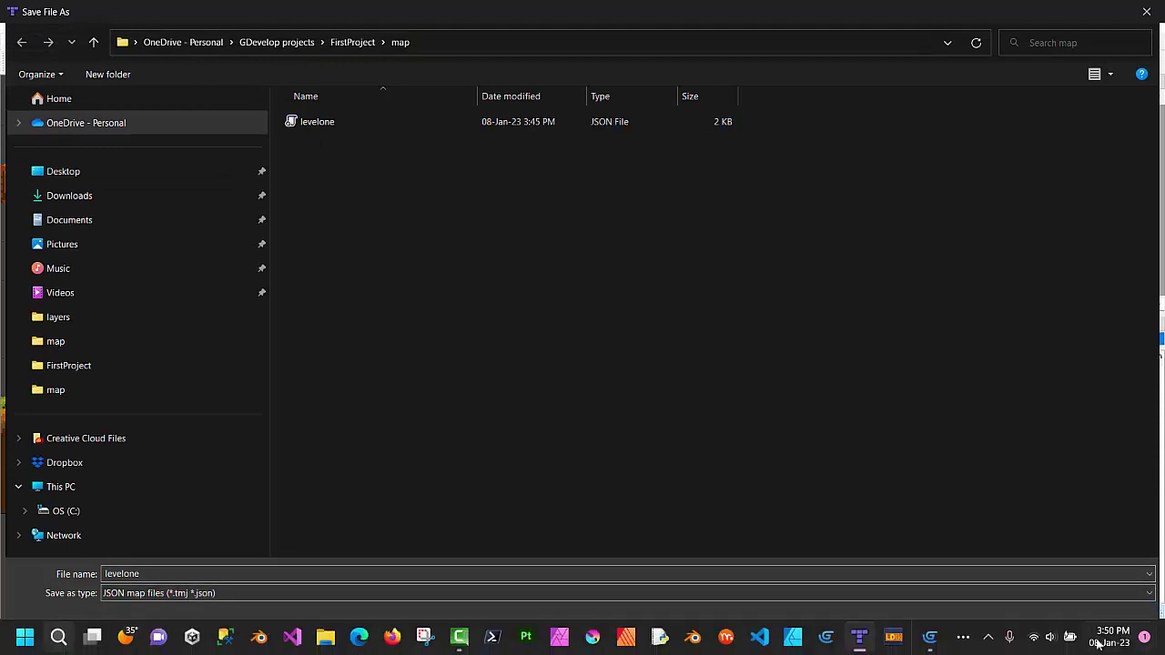
{"action": "left_click", "coordinate": [1112, 631]}
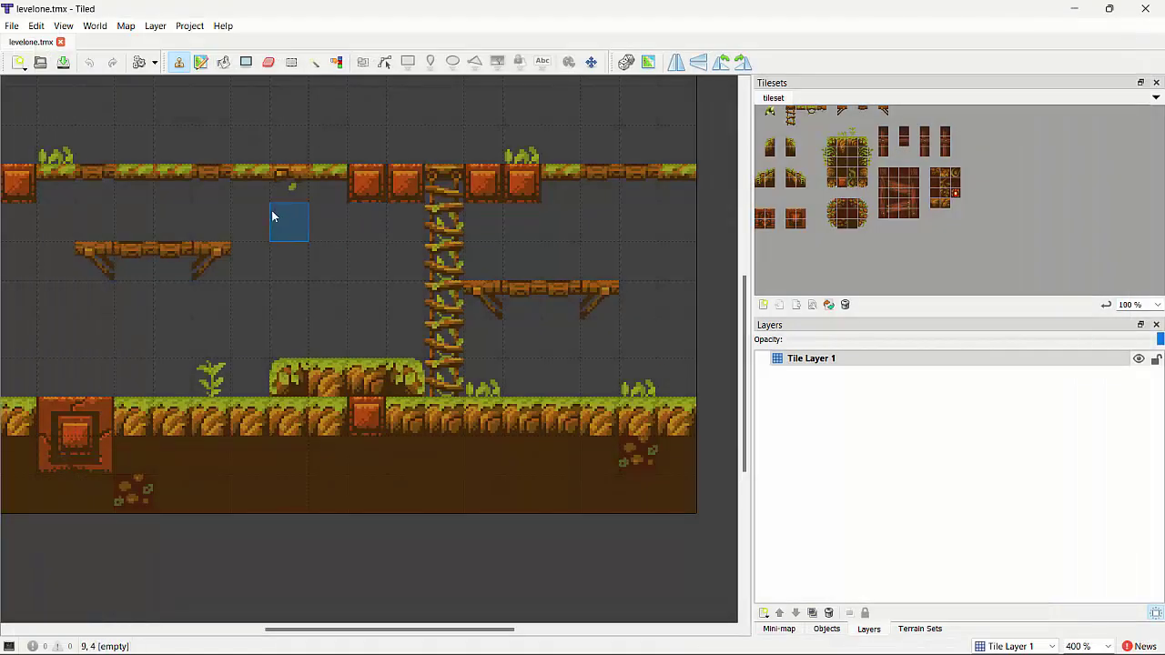
{"action": "scroll", "coordinate": [270, 219], "scroll_direction": "down", "scroll_amount": 4, "text": "ctrl"}
{"action": "scroll", "coordinate": [253, 284], "scroll_direction": "up", "scroll_amount": 5, "text": "ctrl"}
{"action": "scroll", "coordinate": [246, 283], "scroll_direction": "down", "scroll_amount": 2, "text": "ctrl"}
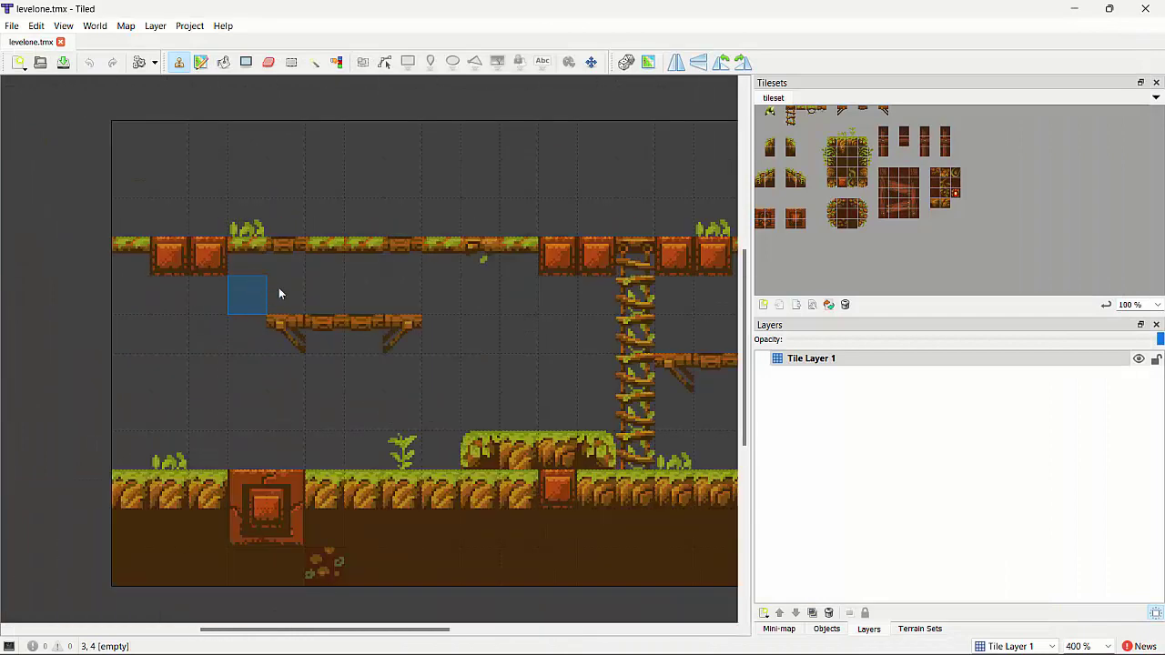
{"action": "middle_click_drag", "start_coordinate": [279, 293], "coordinate": [179, 237]}
{"action": "scroll", "coordinate": [177, 239], "scroll_direction": "down", "scroll_amount": 2, "text": "ctrl"}
{"action": "scroll", "coordinate": [175, 238], "scroll_direction": "up", "scroll_amount": 2, "text": "ctrl"}
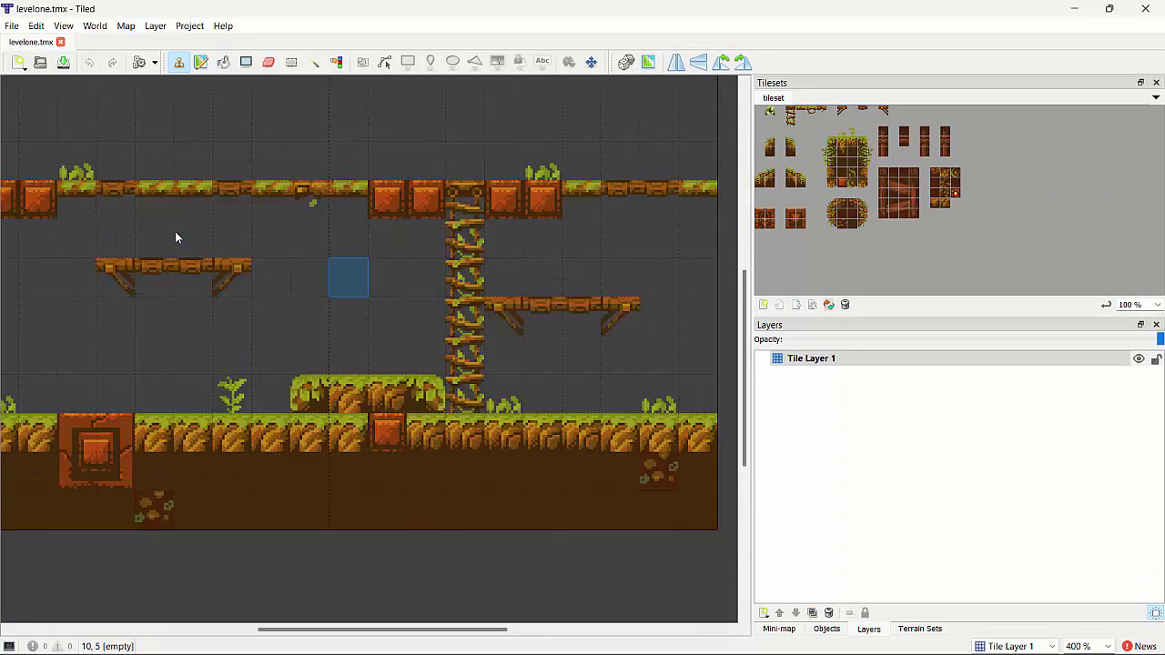
{"action": "middle_click_drag", "start_coordinate": [267, 271], "coordinate": [271, 282]}
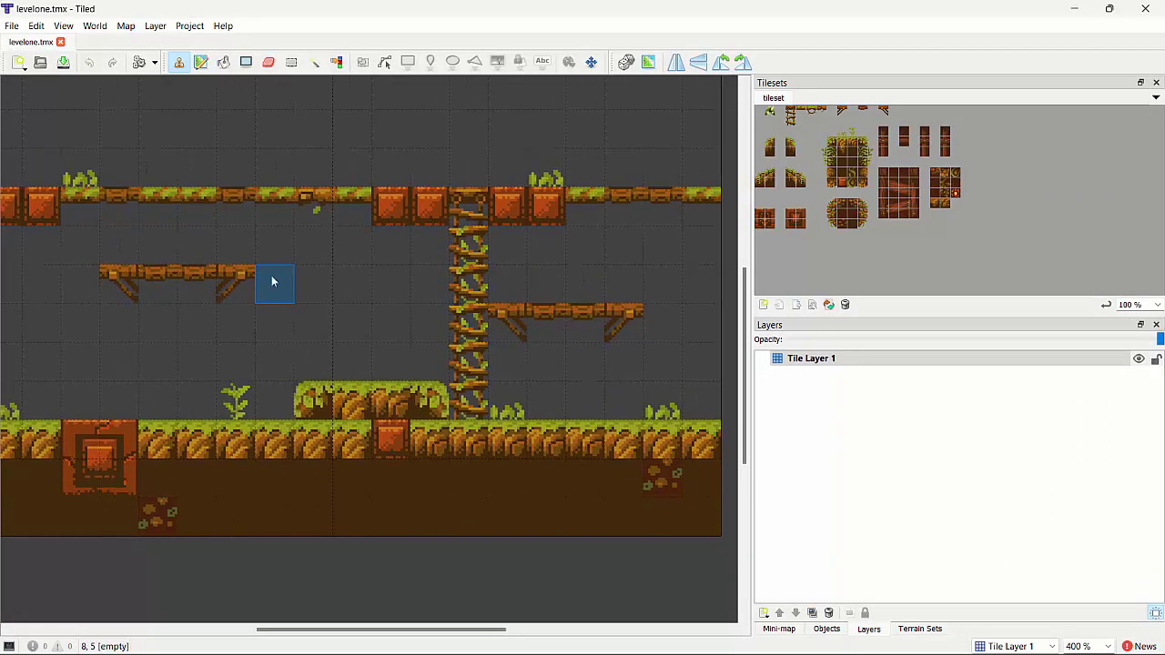